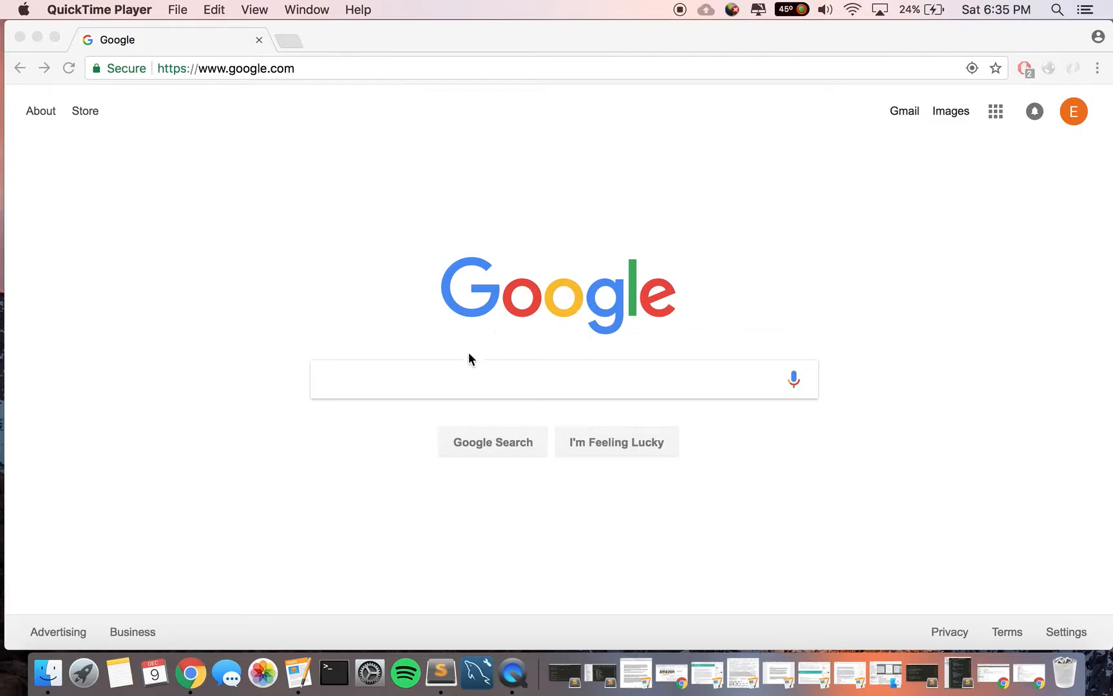
Search Google for "wordpress login".
{"action": "left_click", "coordinate": [443, 379]}
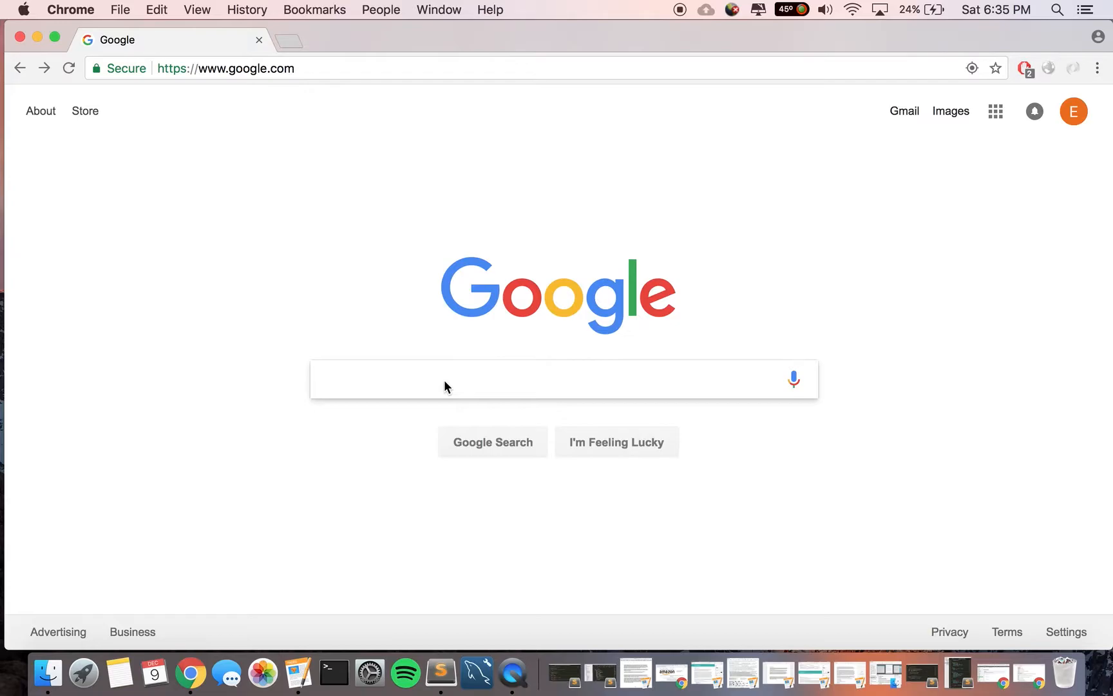
{"action": "type", "text": "wordp"}
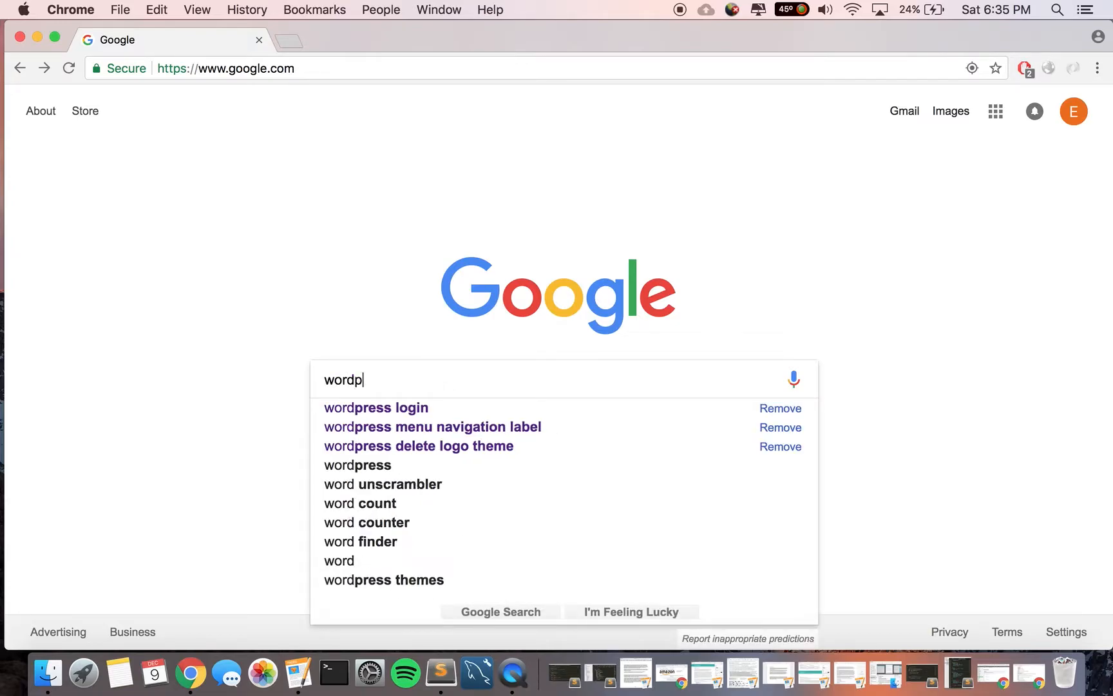
{"action": "type", "text": "ress login"}
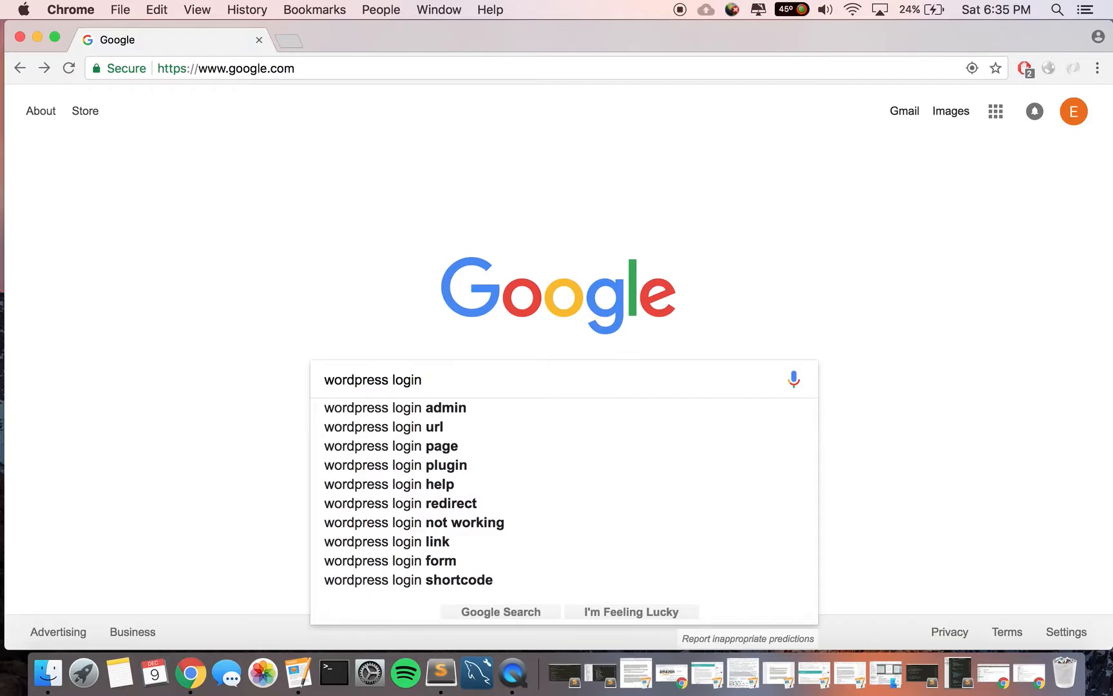
{"action": "key", "text": "Return"}
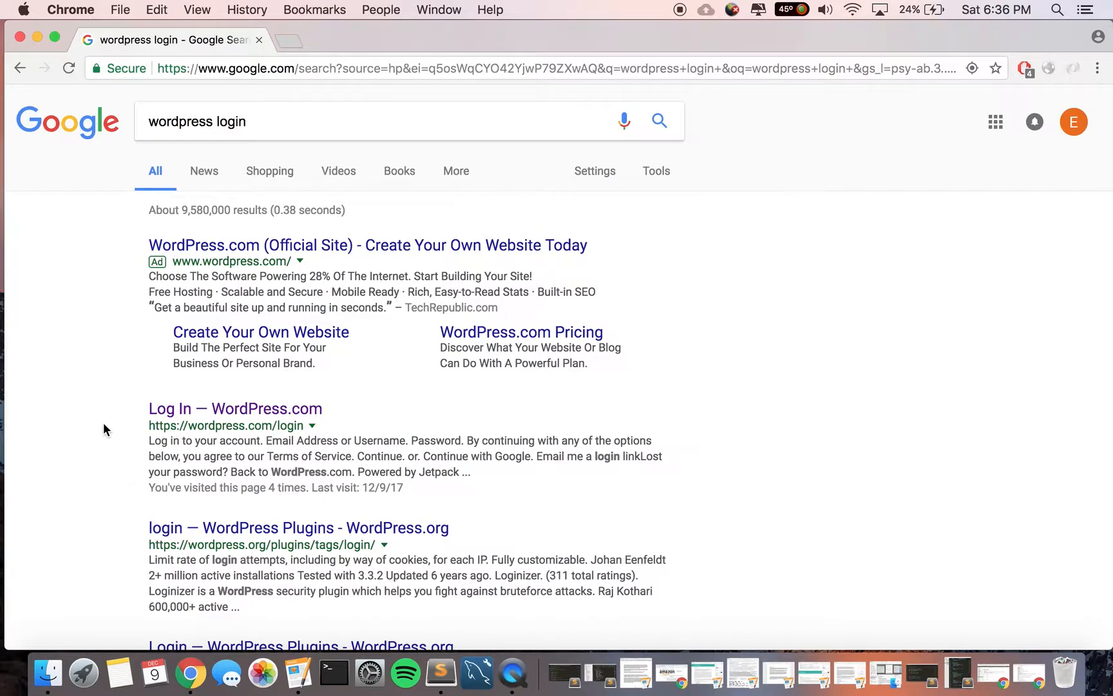
Look over the search results and open the "Log In — WordPress.com" result at wordpress.com/login.
{"action": "scroll", "coordinate": [104, 427], "scroll_direction": "down", "scroll_amount": 2}
{"action": "scroll", "coordinate": [104, 424], "scroll_direction": "down", "scroll_amount": 5}
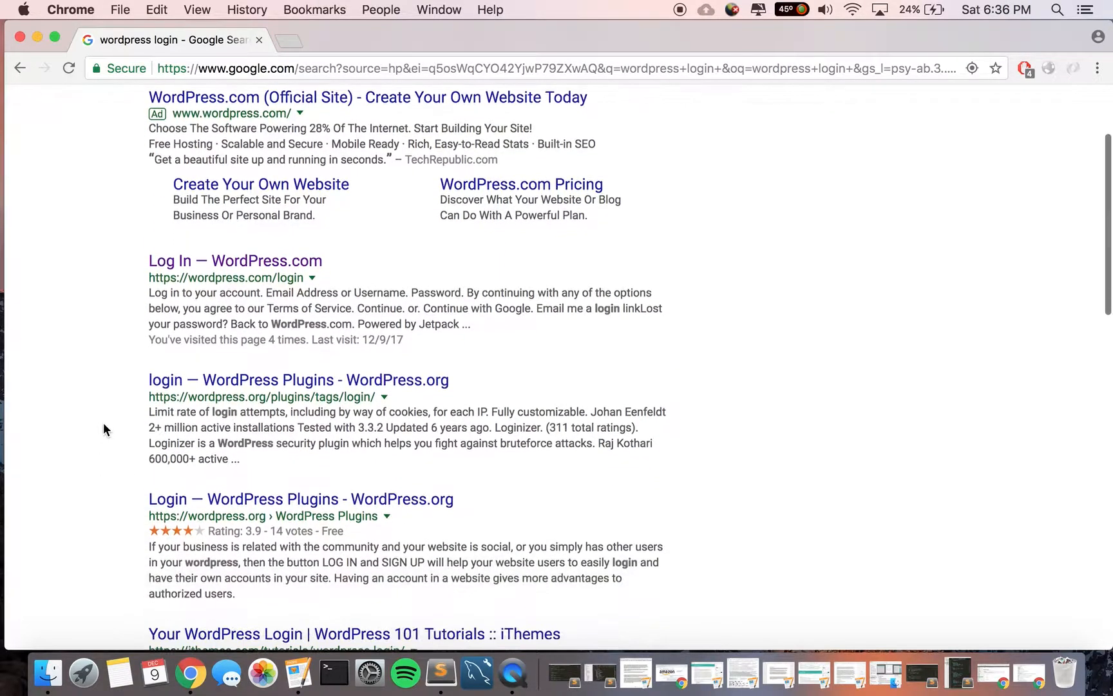
{"action": "scroll", "coordinate": [103, 424], "scroll_direction": "up", "scroll_amount": 7}
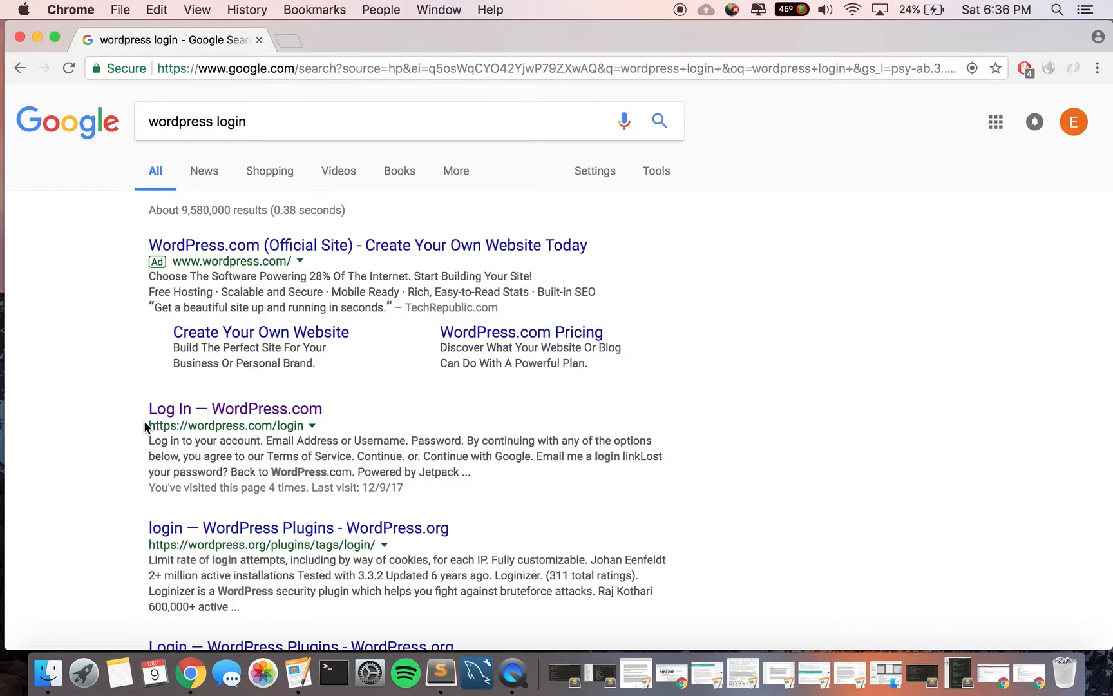
{"action": "left_click_drag", "start_coordinate": [144, 425], "coordinate": [307, 438]}
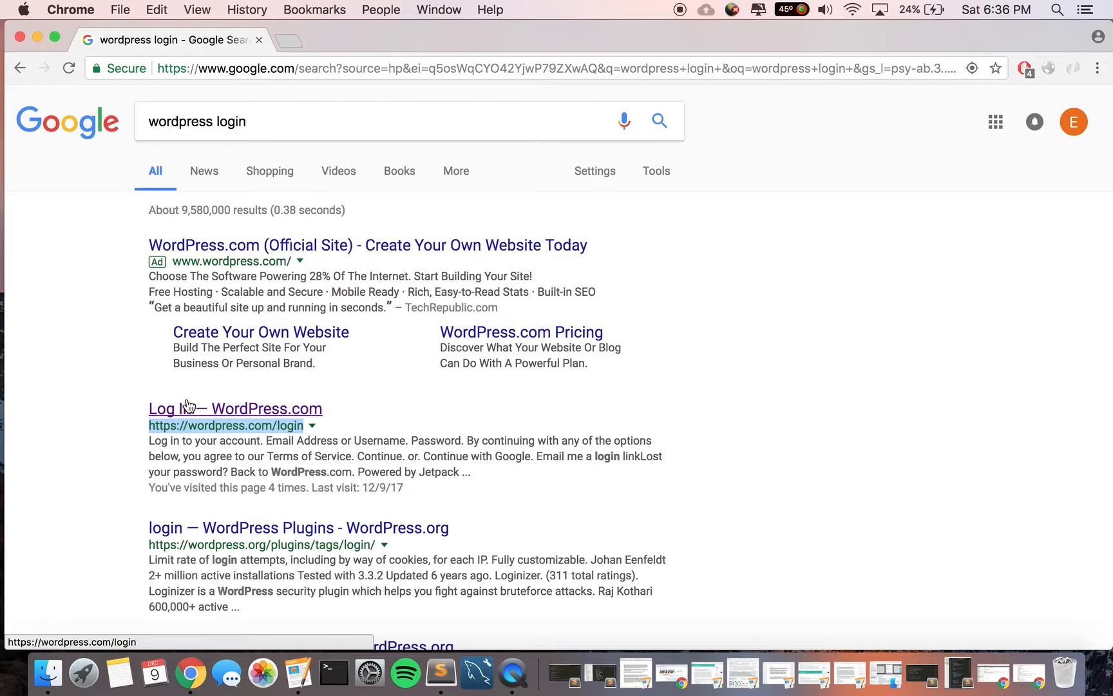
{"action": "left_click", "coordinate": [280, 419]}
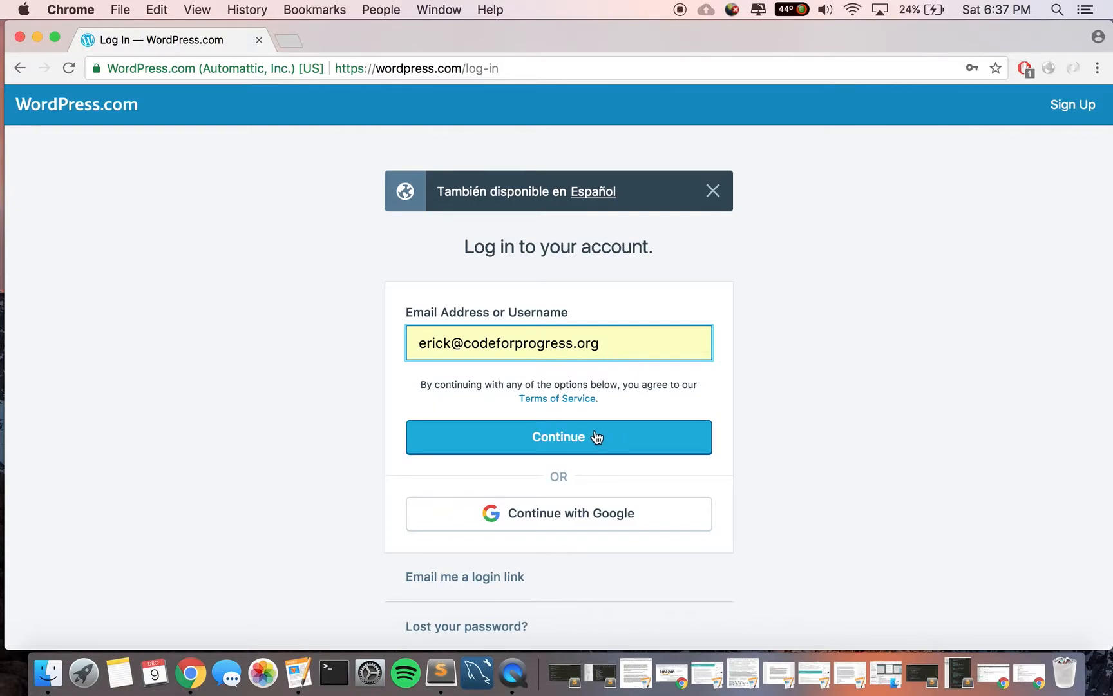
Continue with the prefilled account email and replace the autofilled password with the account password.
{"action": "left_click", "coordinate": [509, 443]}
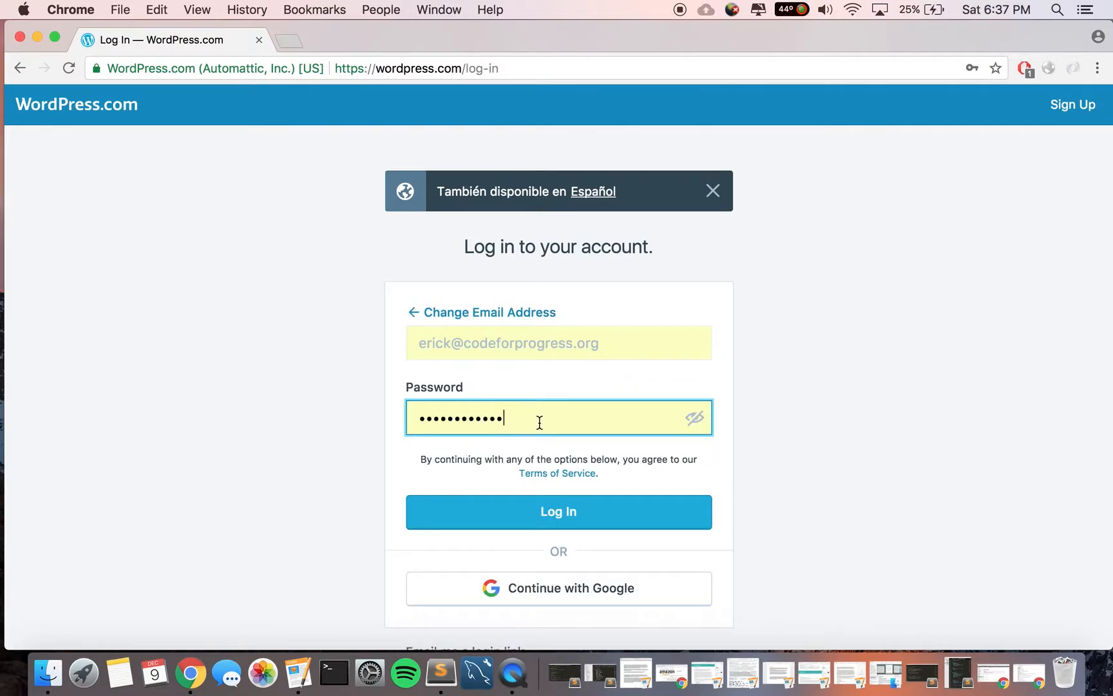
{"action": "double_click", "coordinate": [539, 422]}
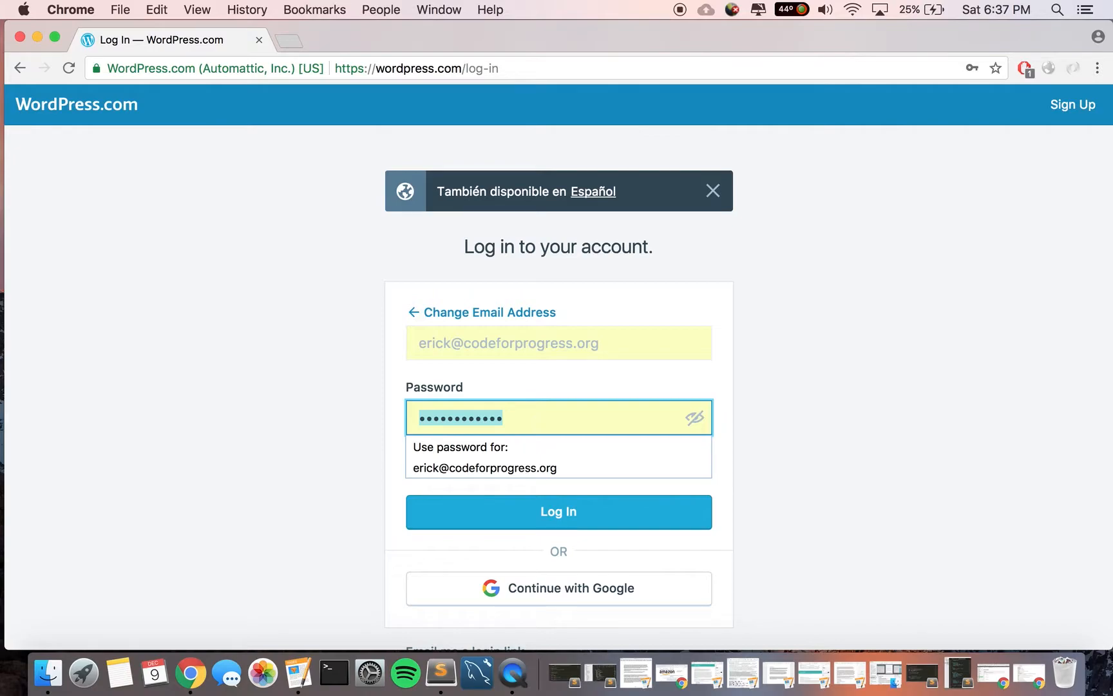
{"action": "type", "text": "••••••••••••"}
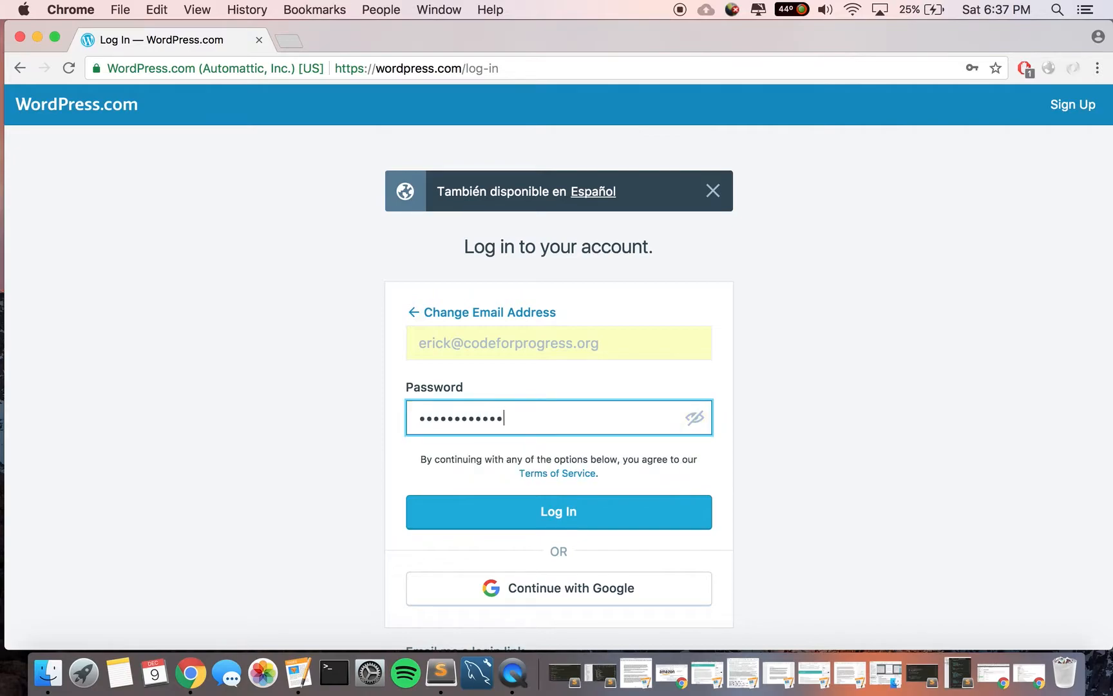
{"action": "type", "text": "••••"}
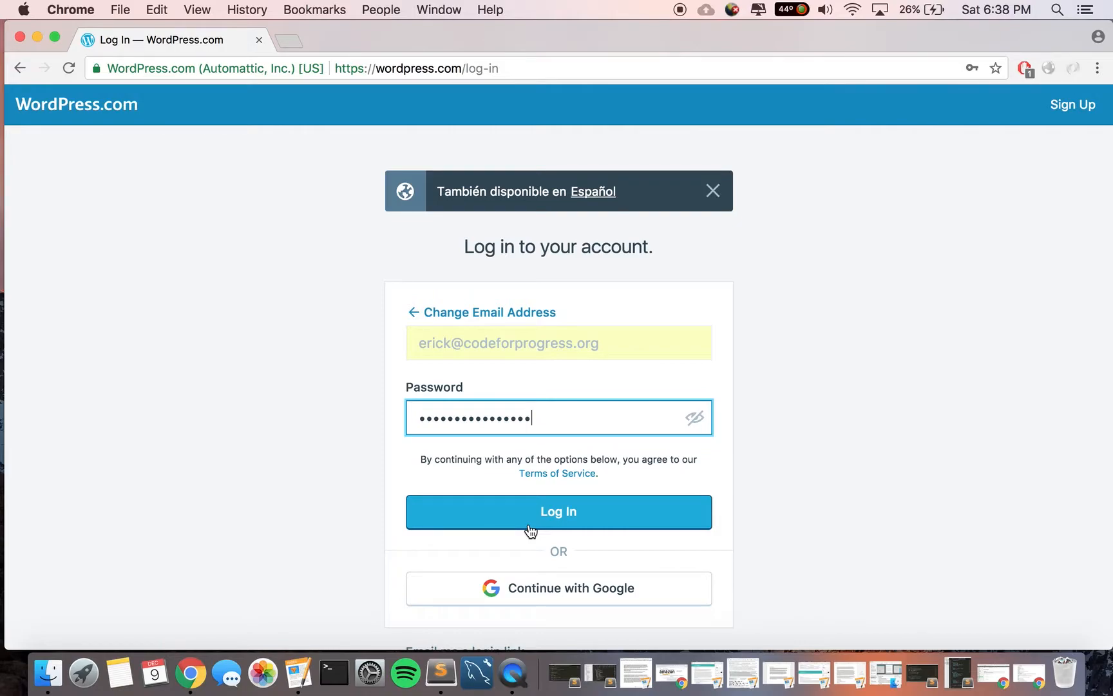
Review the alternative login and password recovery options, and log in to the WordPress.com account.
{"action": "scroll", "coordinate": [529, 527], "scroll_direction": "down", "scroll_amount": 3}
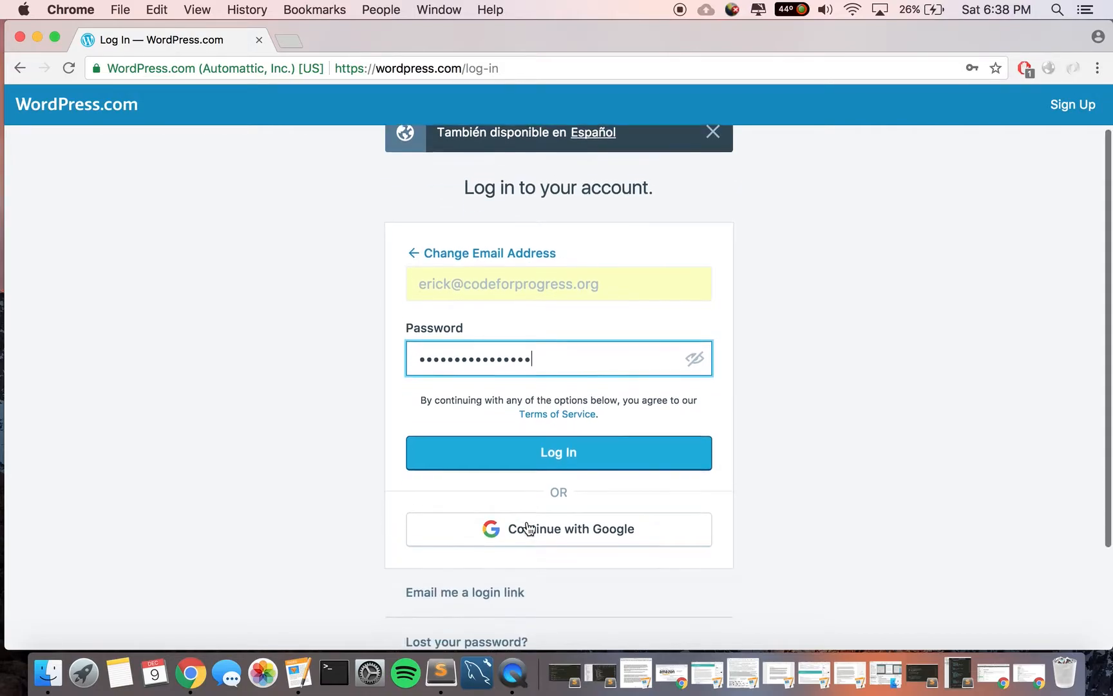
{"action": "scroll", "coordinate": [529, 527], "scroll_direction": "down", "scroll_amount": 2}
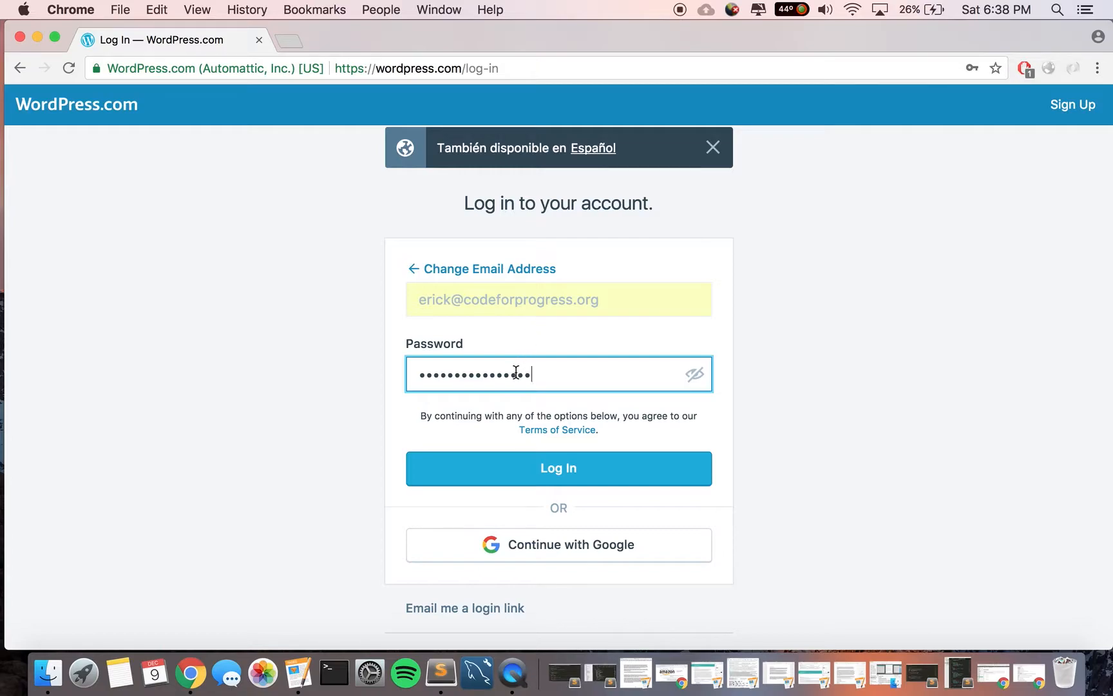
{"action": "scroll", "coordinate": [515, 372], "scroll_direction": "down", "scroll_amount": 3}
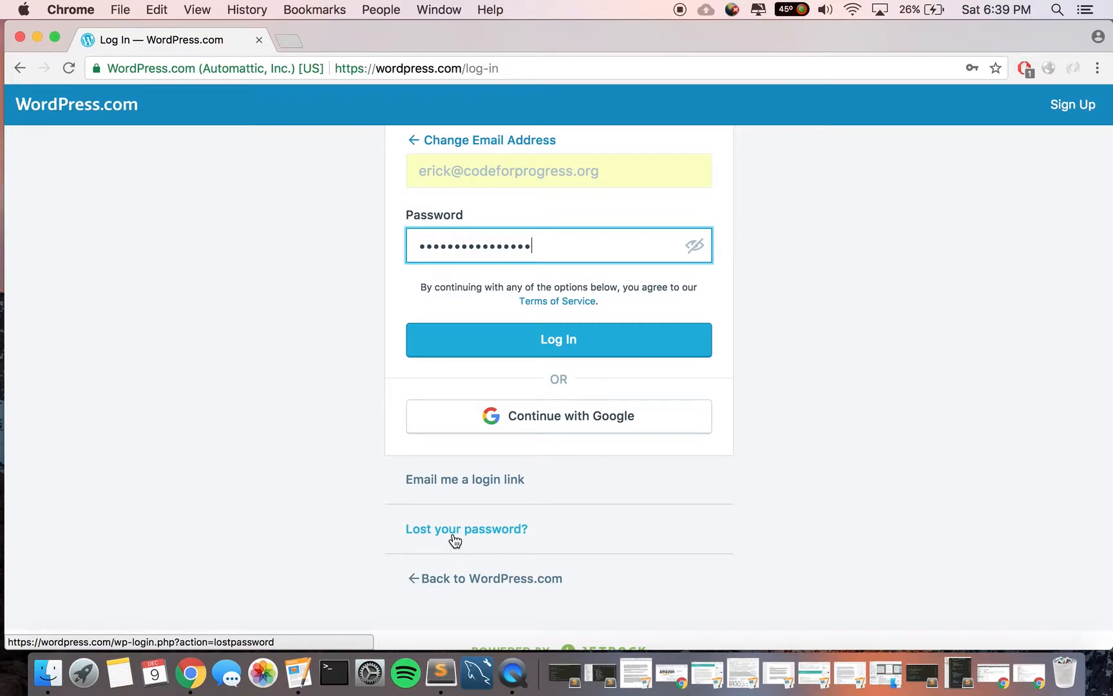
{"action": "scroll", "coordinate": [455, 540], "scroll_direction": "up", "scroll_amount": 3}
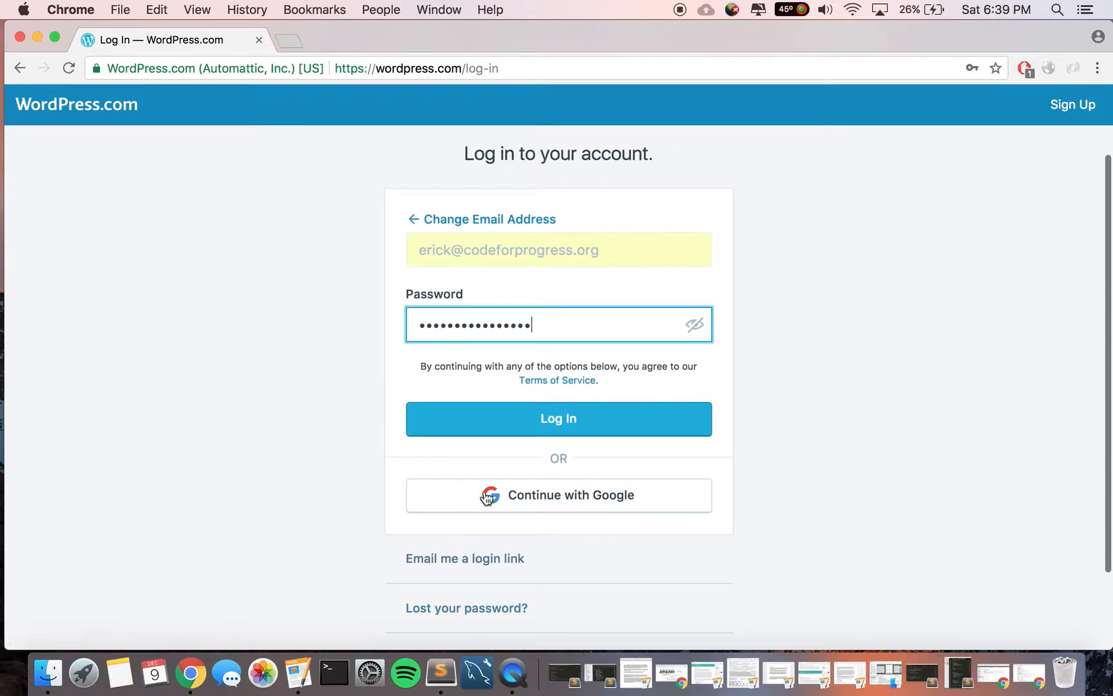
{"action": "left_click", "coordinate": [523, 429]}
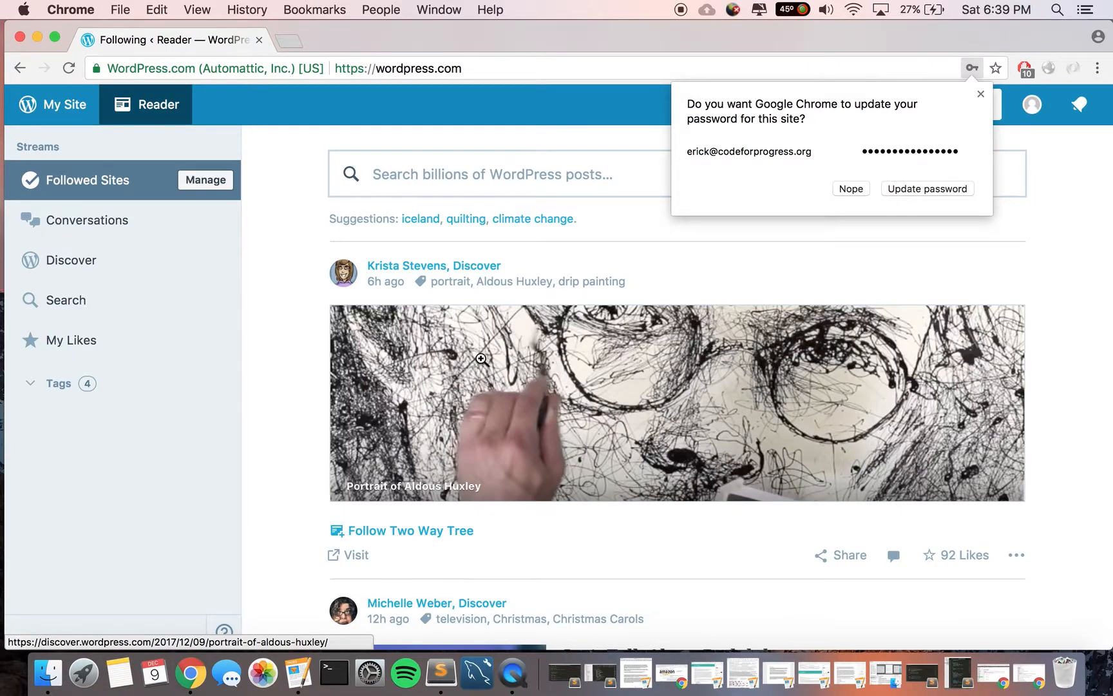
Look through the posts in the Followed Sites feed and dismiss the browser's password update prompt without saving.
{"action": "scroll", "coordinate": [435, 400], "scroll_direction": "down", "scroll_amount": 5}
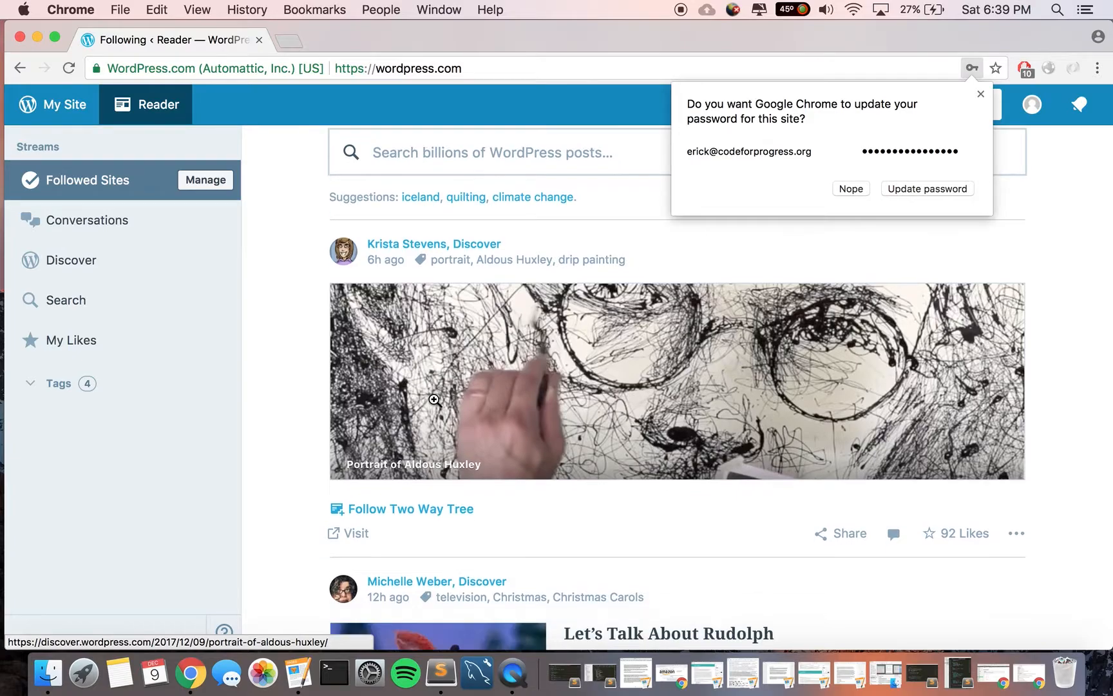
{"action": "scroll", "coordinate": [436, 405], "scroll_direction": "down", "scroll_amount": 1}
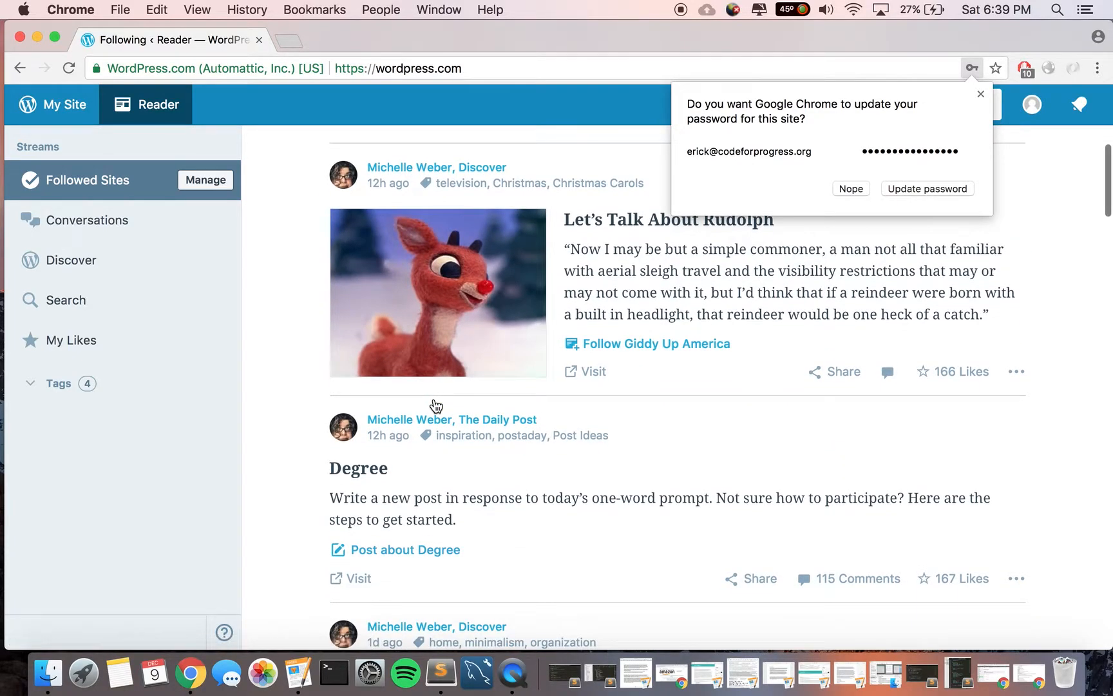
{"action": "scroll", "coordinate": [436, 405], "scroll_direction": "up", "scroll_amount": 3}
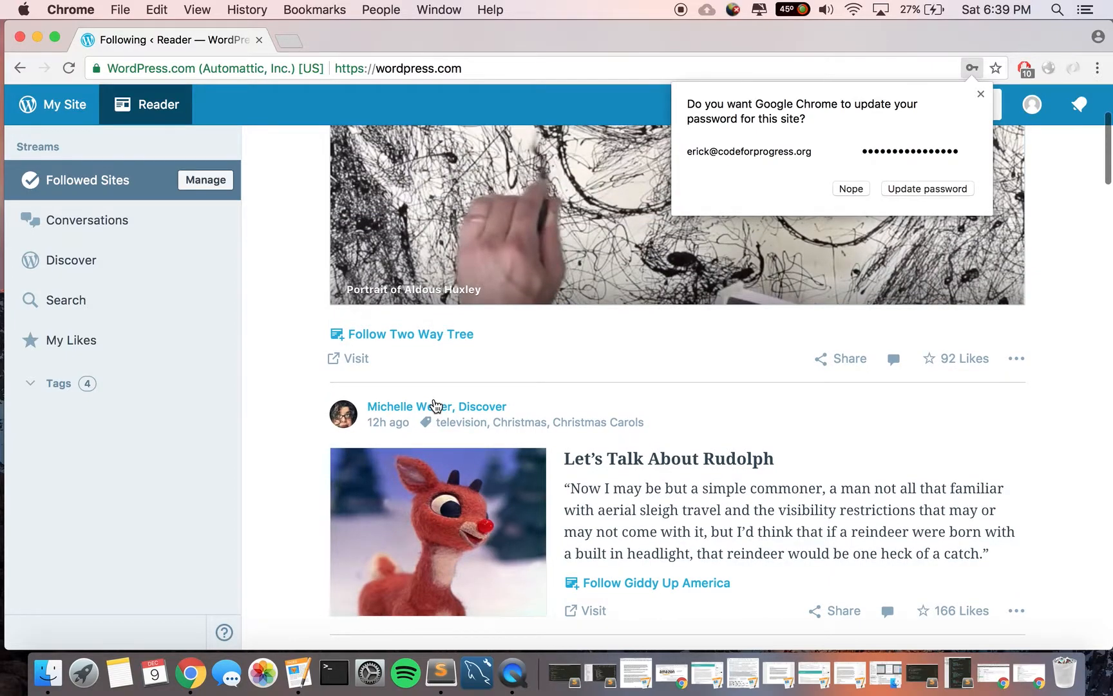
{"action": "scroll", "coordinate": [435, 405], "scroll_direction": "down", "scroll_amount": 1}
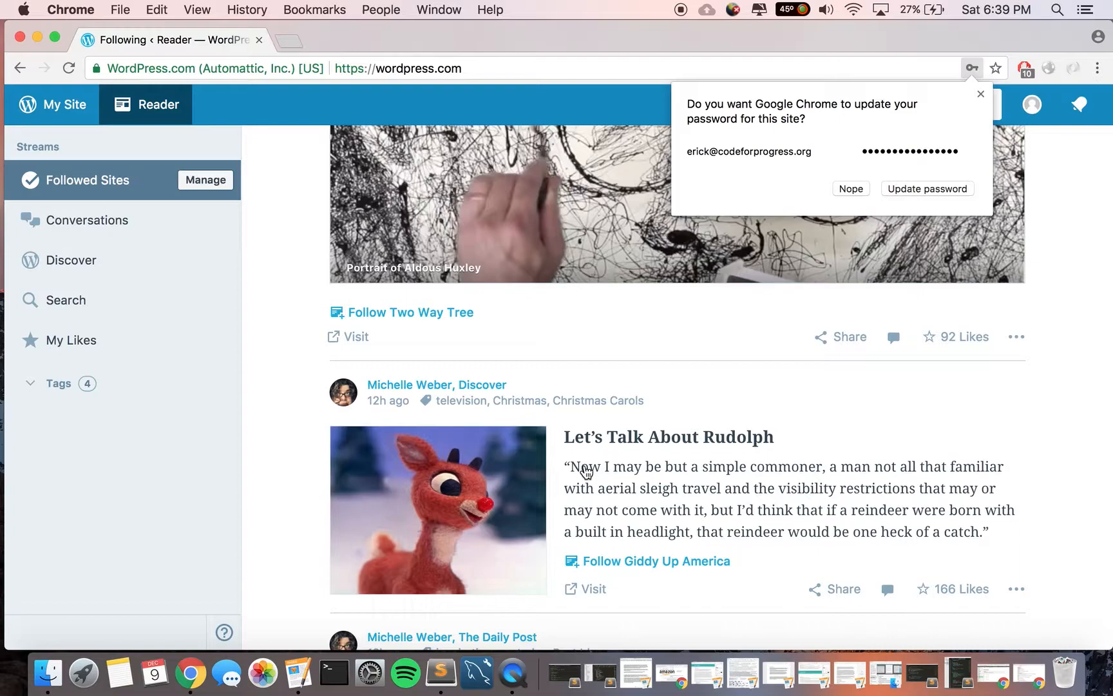
{"action": "scroll", "coordinate": [587, 472], "scroll_direction": "down", "scroll_amount": 10}
{"action": "scroll", "coordinate": [586, 472], "scroll_direction": "up", "scroll_amount": 3}
{"action": "scroll", "coordinate": [472, 354], "scroll_direction": "up", "scroll_amount": 14}
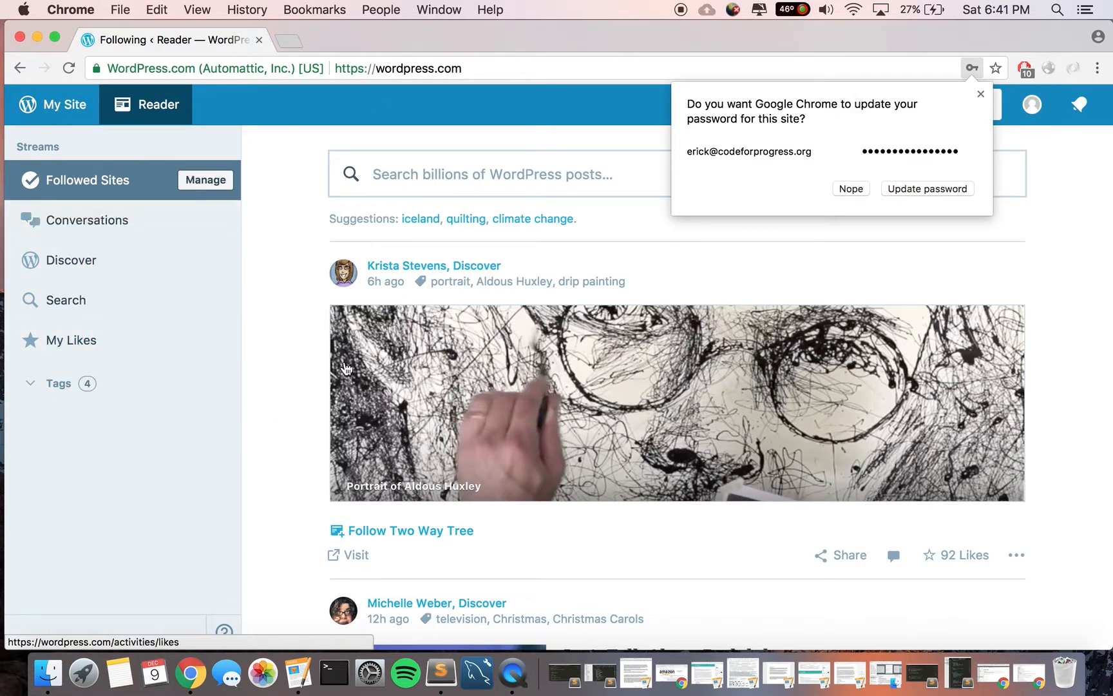
{"action": "left_click", "coordinate": [981, 97]}
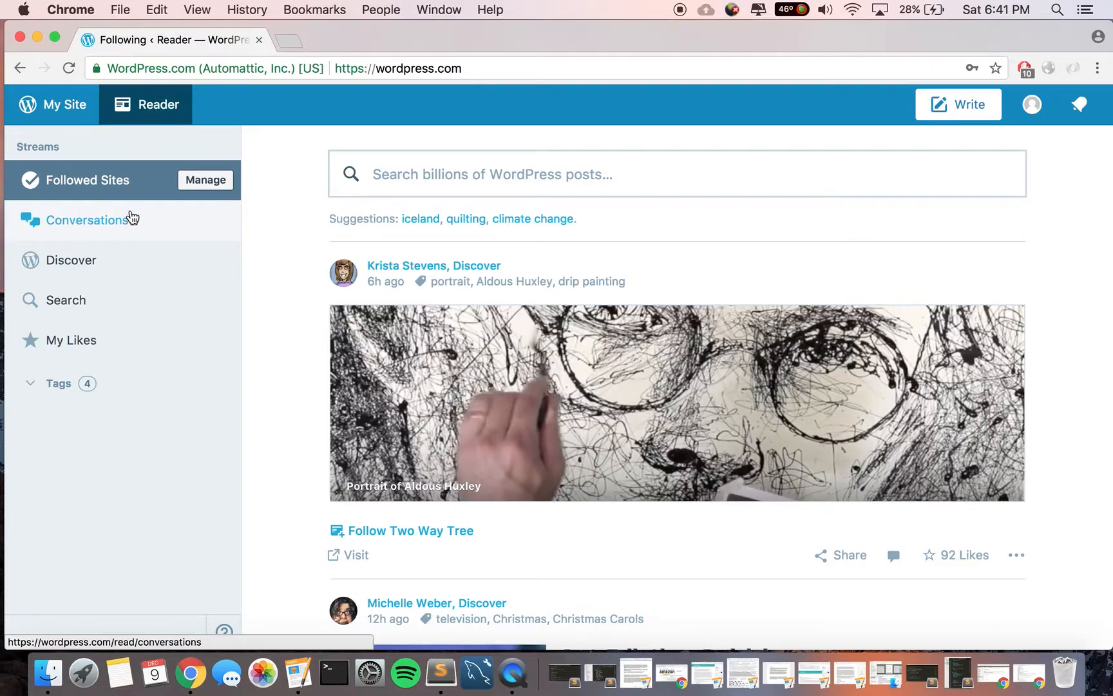
Open the Reader's Discover stream and look through its highlights and featured posts.
{"action": "left_click", "coordinate": [113, 264]}
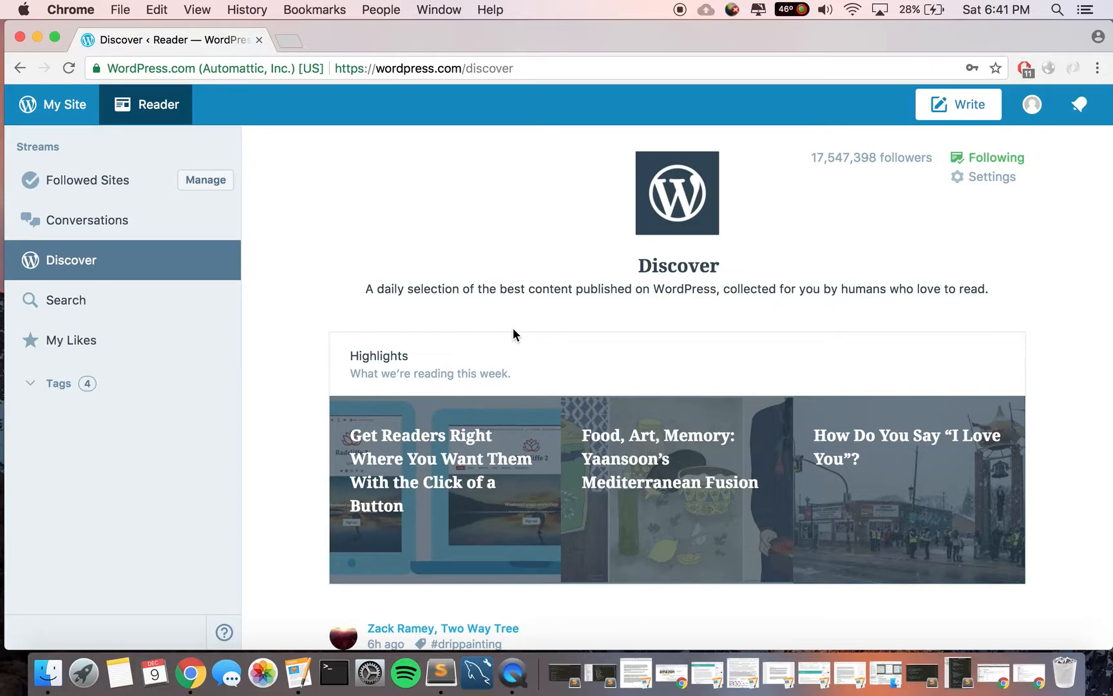
{"action": "scroll", "coordinate": [513, 332], "scroll_direction": "down", "scroll_amount": 5}
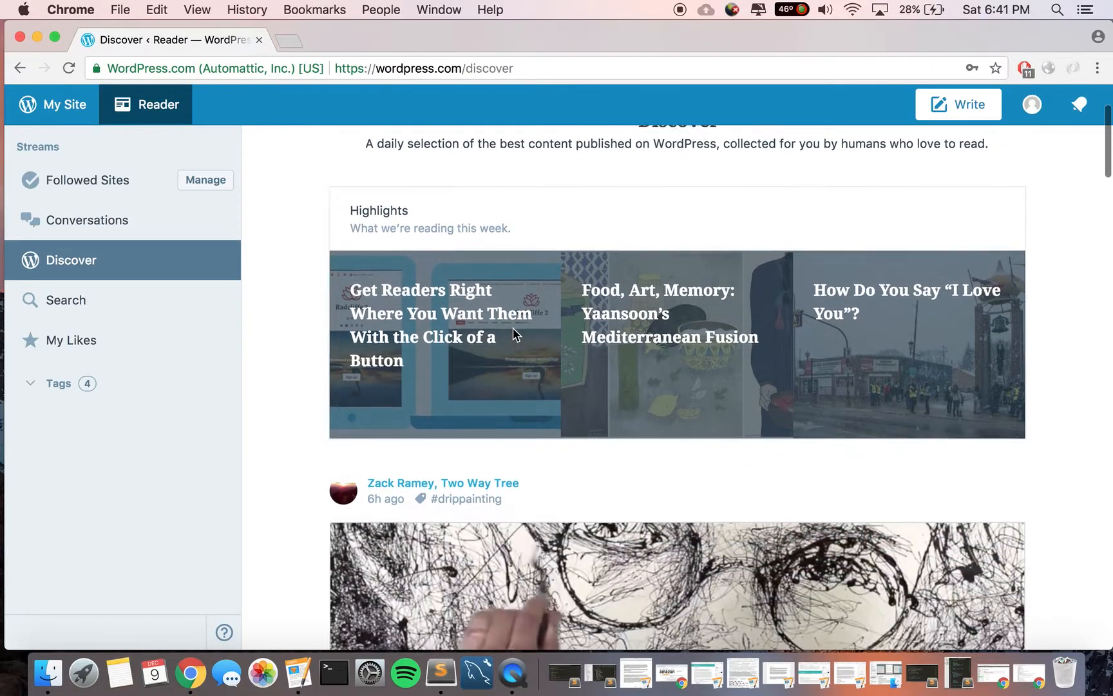
{"action": "scroll", "coordinate": [514, 334], "scroll_direction": "down", "scroll_amount": 15}
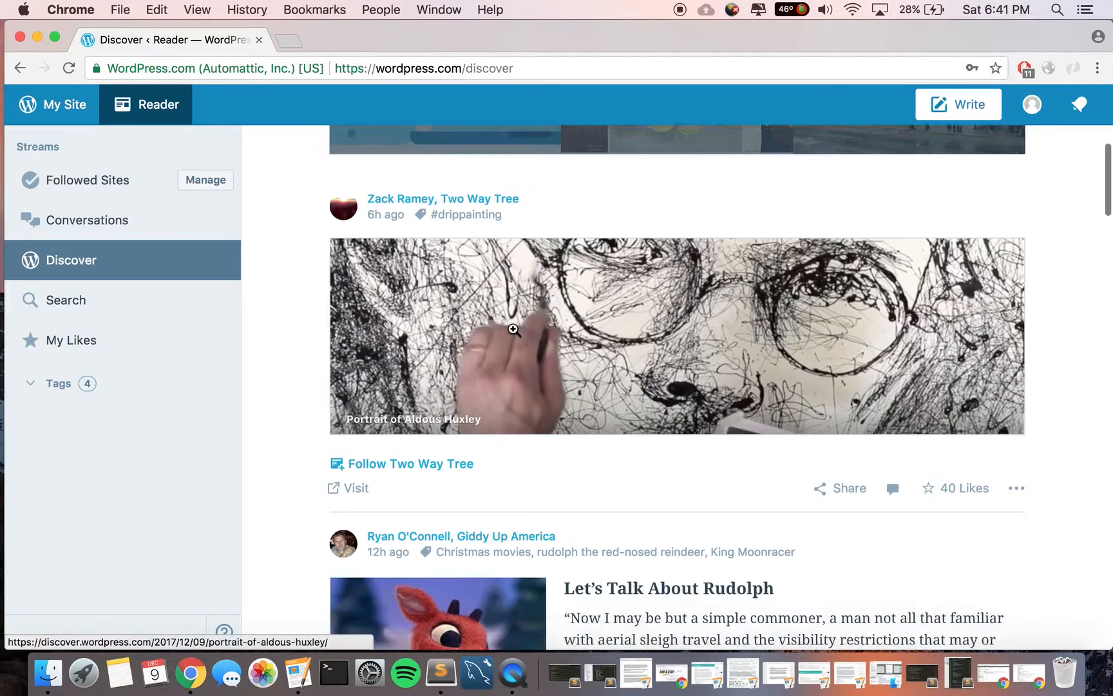
{"action": "scroll", "coordinate": [516, 335], "scroll_direction": "down", "scroll_amount": 5}
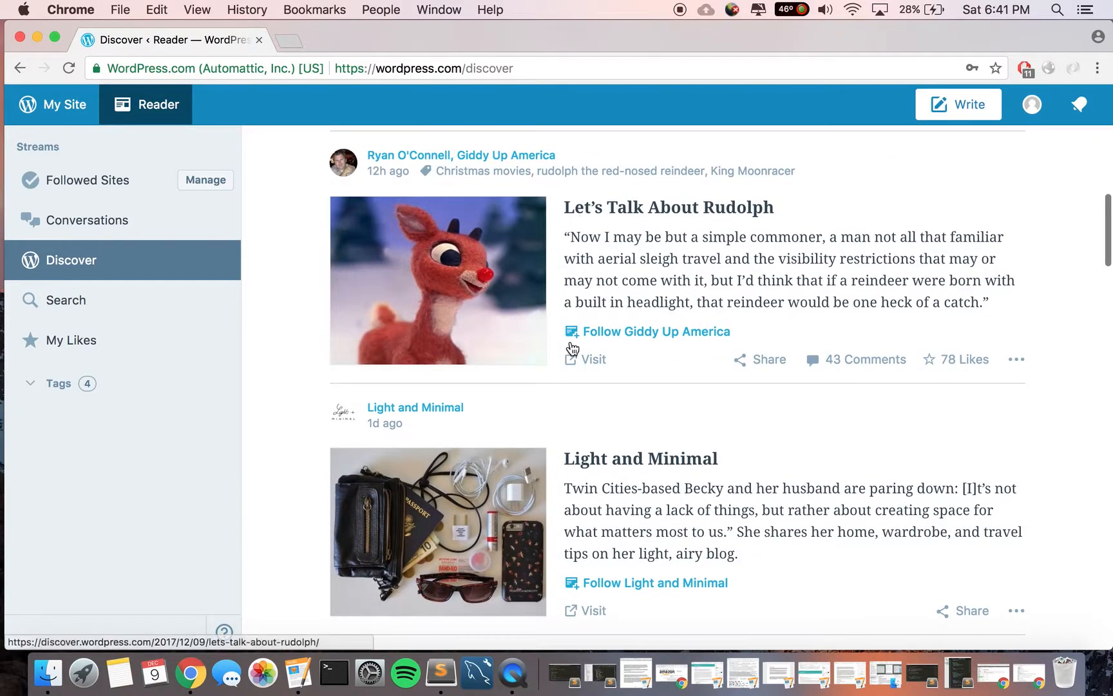
{"action": "scroll", "coordinate": [729, 385], "scroll_direction": "down", "scroll_amount": 13}
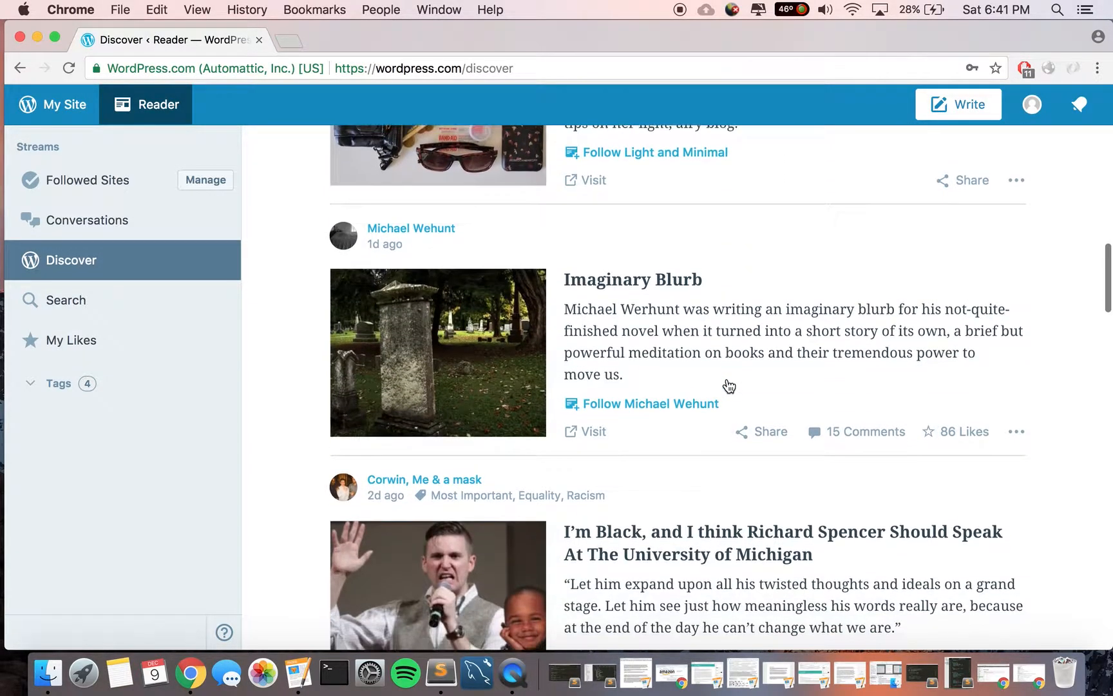
{"action": "scroll", "coordinate": [729, 385], "scroll_direction": "down", "scroll_amount": 3}
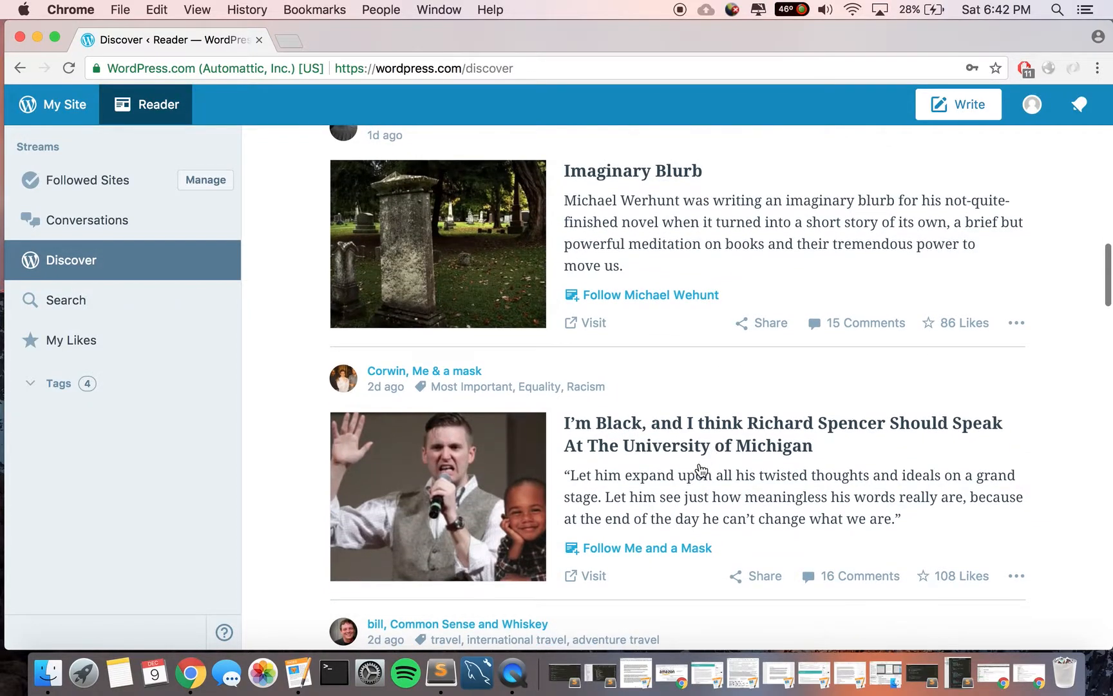
{"action": "scroll", "coordinate": [721, 483], "scroll_direction": "down", "scroll_amount": 9}
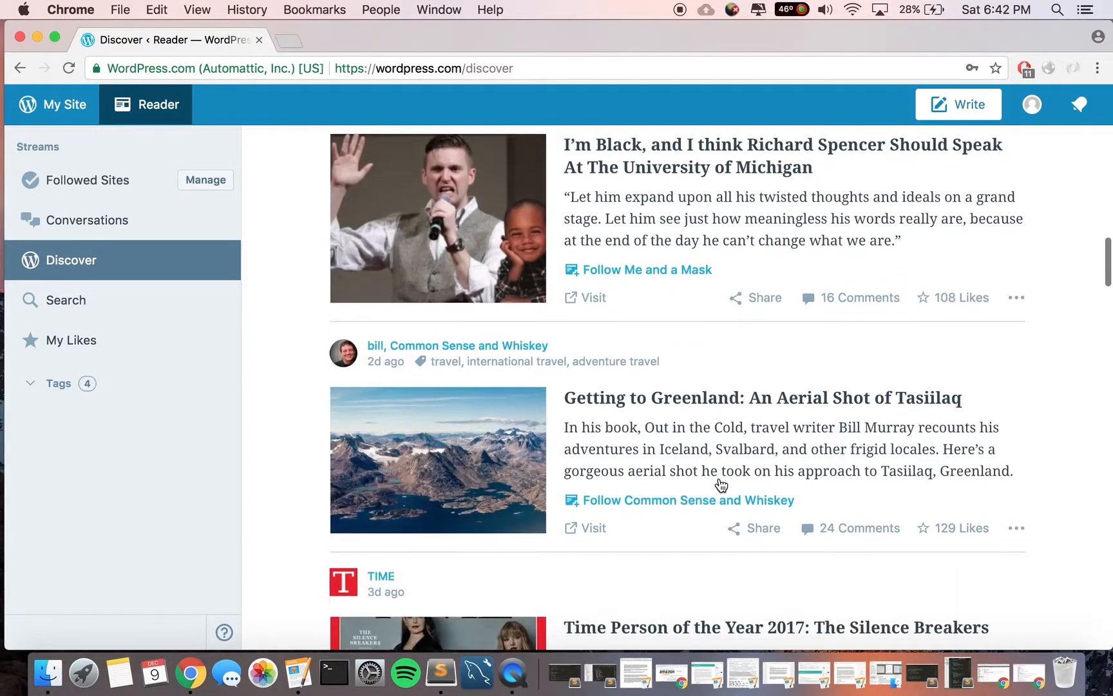
{"action": "scroll", "coordinate": [721, 484], "scroll_direction": "down", "scroll_amount": 15}
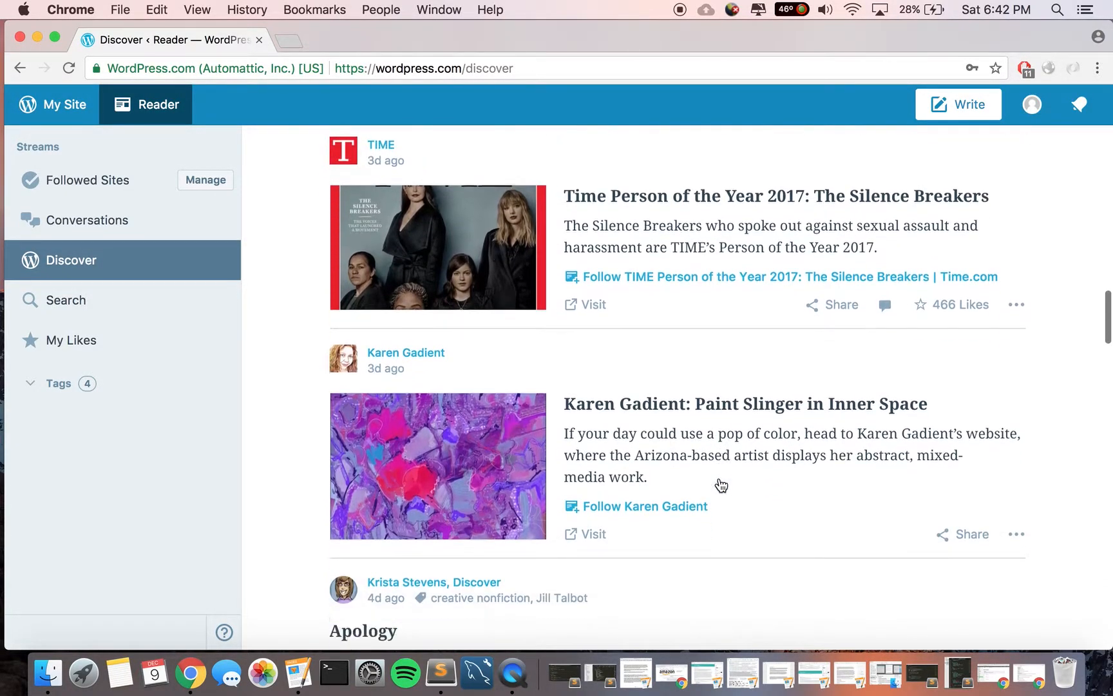
{"action": "scroll", "coordinate": [720, 484], "scroll_direction": "down", "scroll_amount": 11}
{"action": "scroll", "coordinate": [721, 485], "scroll_direction": "up", "scroll_amount": 3}
{"action": "scroll", "coordinate": [720, 484], "scroll_direction": "up", "scroll_amount": 20}
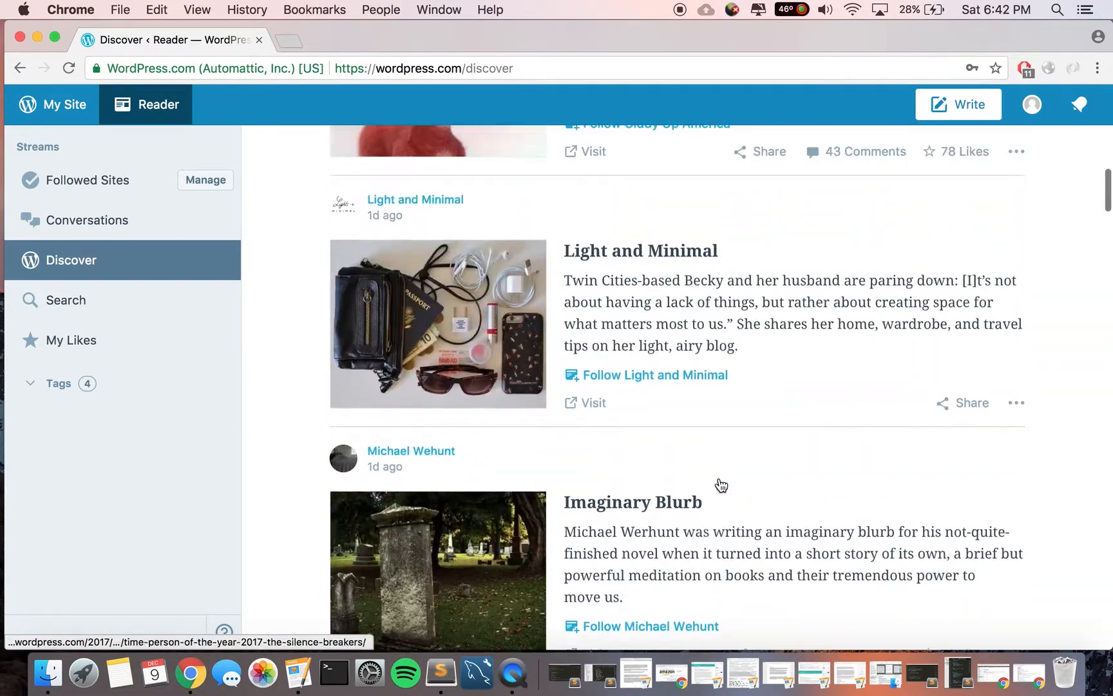
{"action": "scroll", "coordinate": [720, 485], "scroll_direction": "up", "scroll_amount": 20}
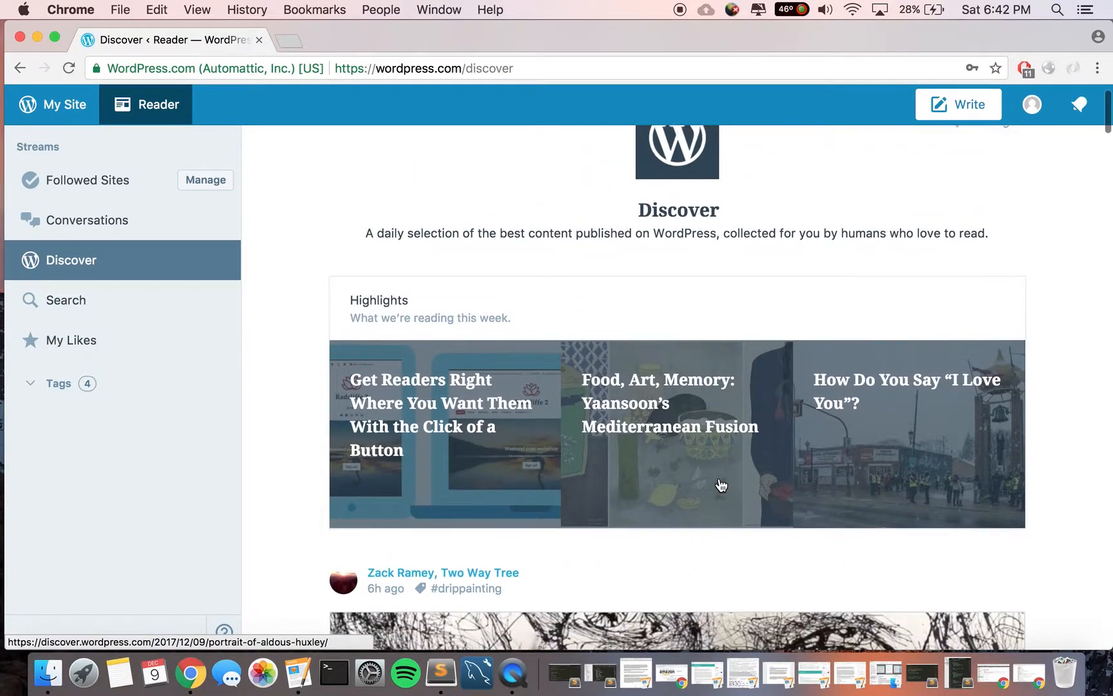
{"action": "scroll", "coordinate": [551, 478], "scroll_direction": "down", "scroll_amount": 7}
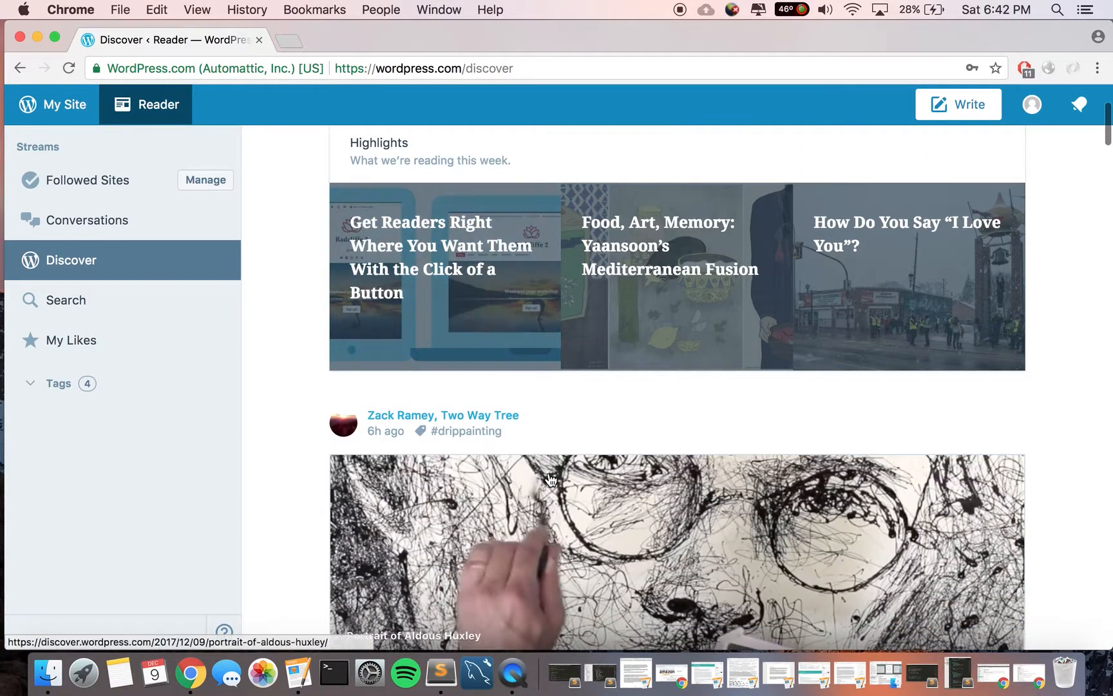
{"action": "scroll", "coordinate": [551, 478], "scroll_direction": "down", "scroll_amount": 20}
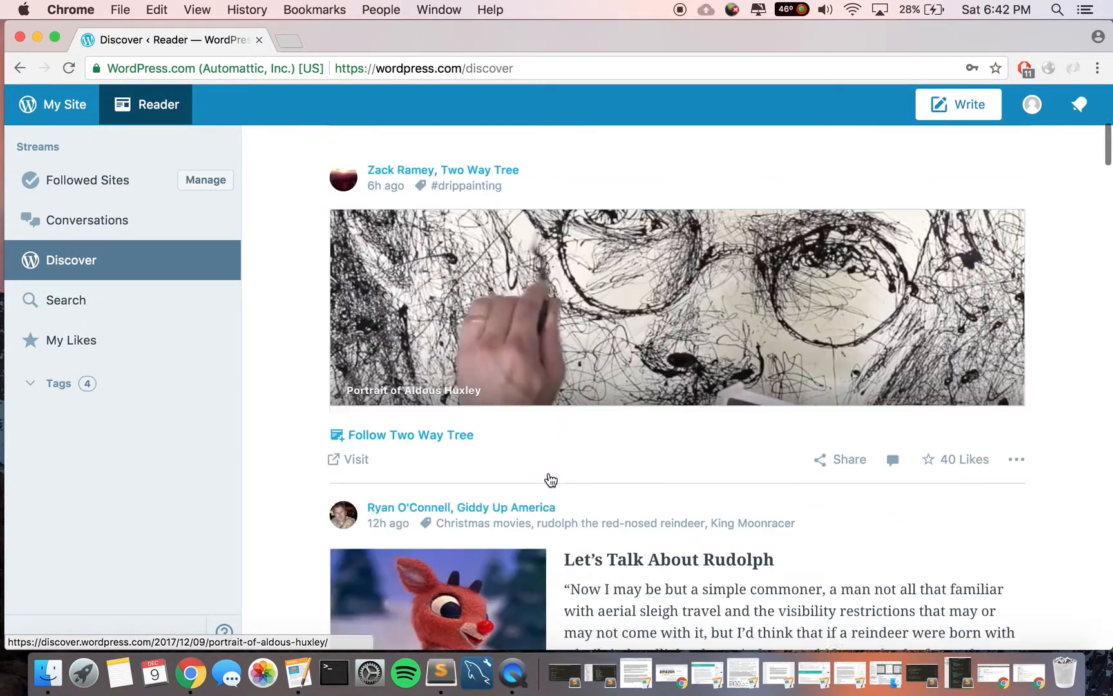
Finish looking through the Discover stream and search the Reader for "frida kahlo".
{"action": "scroll", "coordinate": [551, 478], "scroll_direction": "down", "scroll_amount": 19}
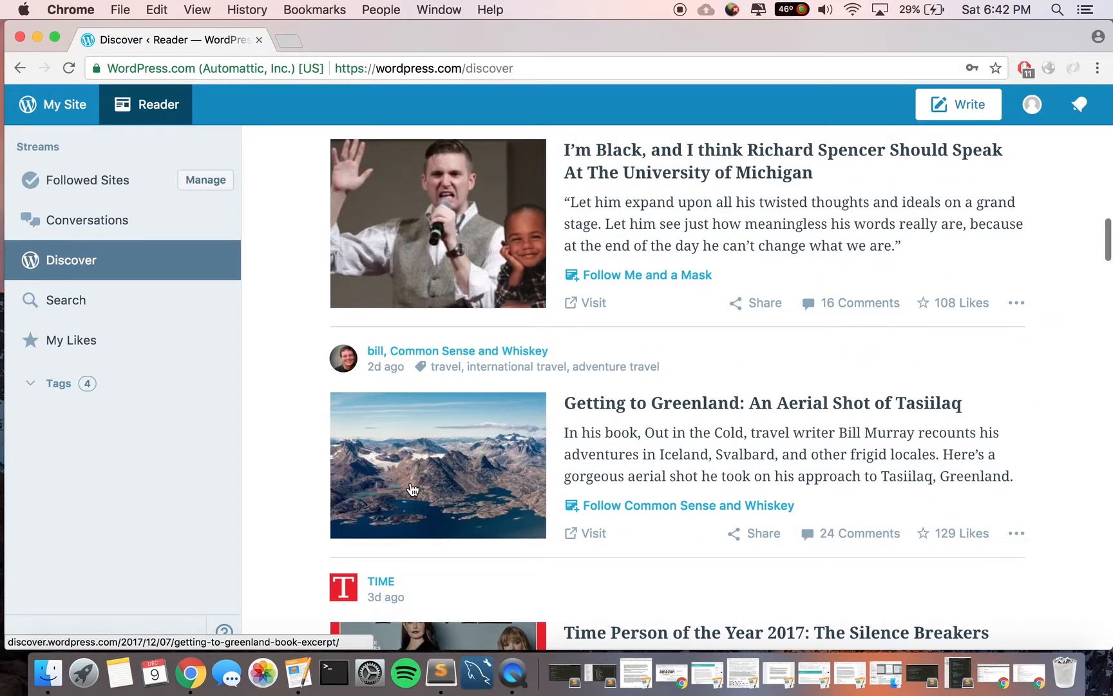
{"action": "left_click", "coordinate": [115, 297]}
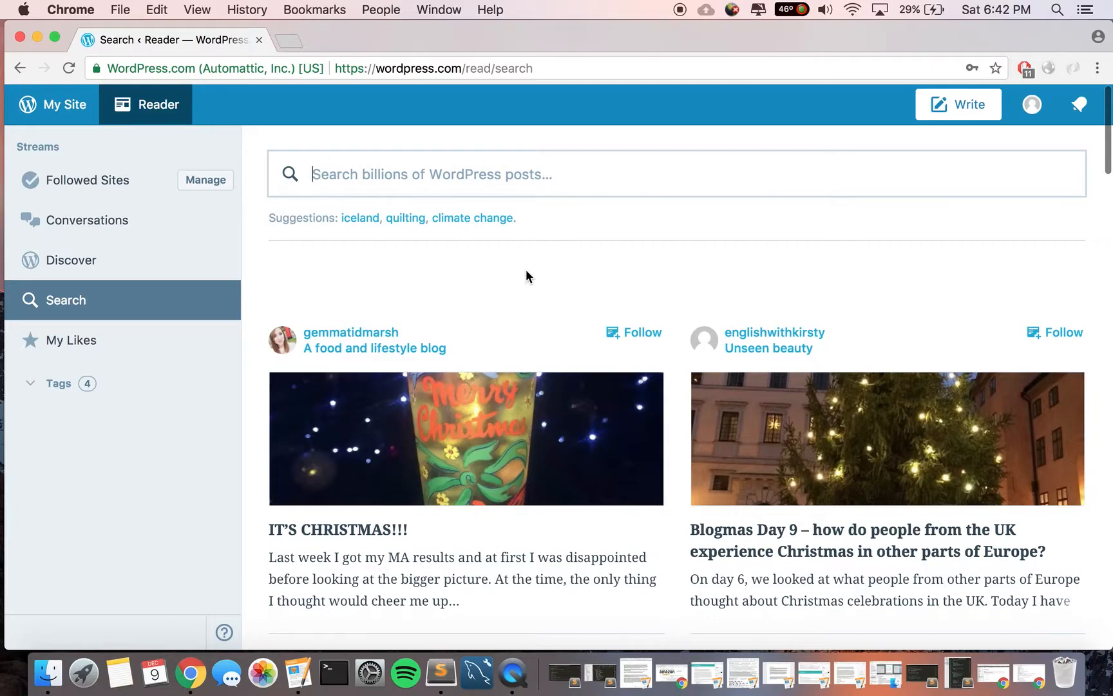
{"action": "type", "text": "frida kahlo"}
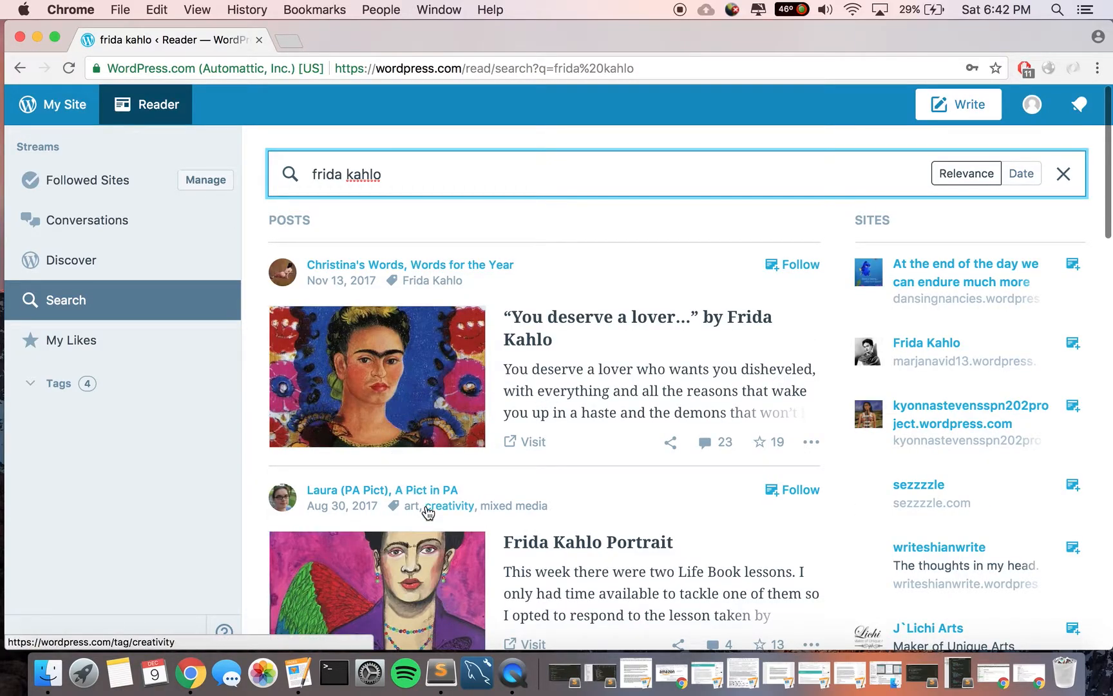
Look through the posts and the related sites found for the search term.
{"action": "scroll", "coordinate": [565, 398], "scroll_direction": "down", "scroll_amount": 1}
{"action": "scroll", "coordinate": [565, 398], "scroll_direction": "up", "scroll_amount": 1}
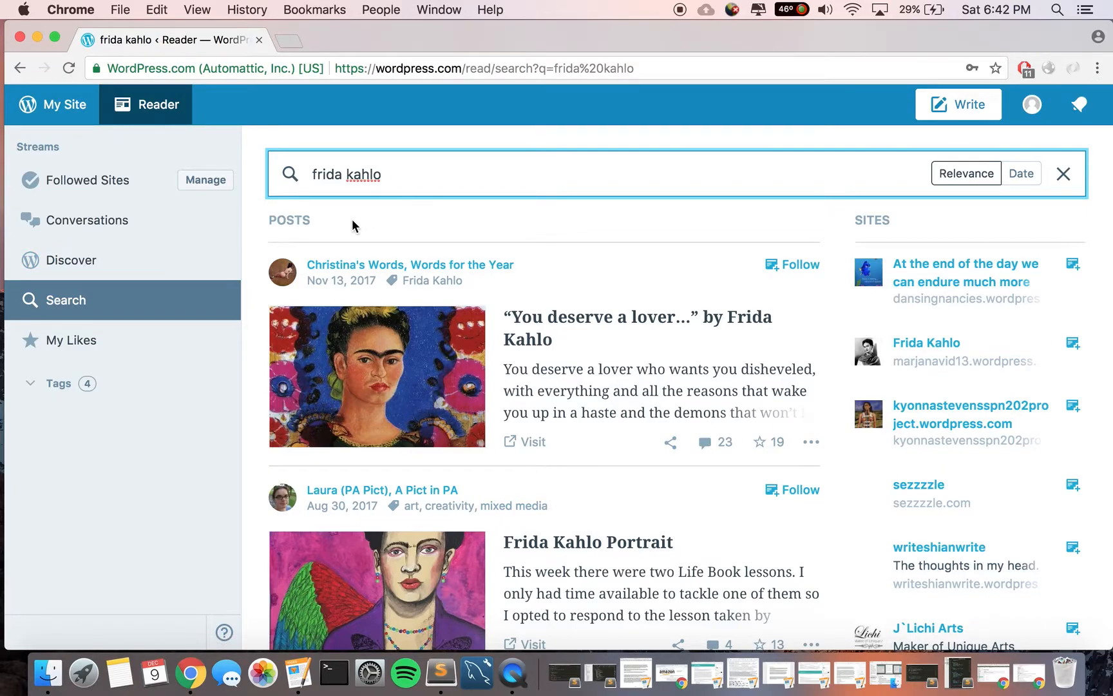
{"action": "left_click_drag", "start_coordinate": [315, 229], "coordinate": [265, 220]}
{"action": "double_click", "coordinate": [273, 217]}
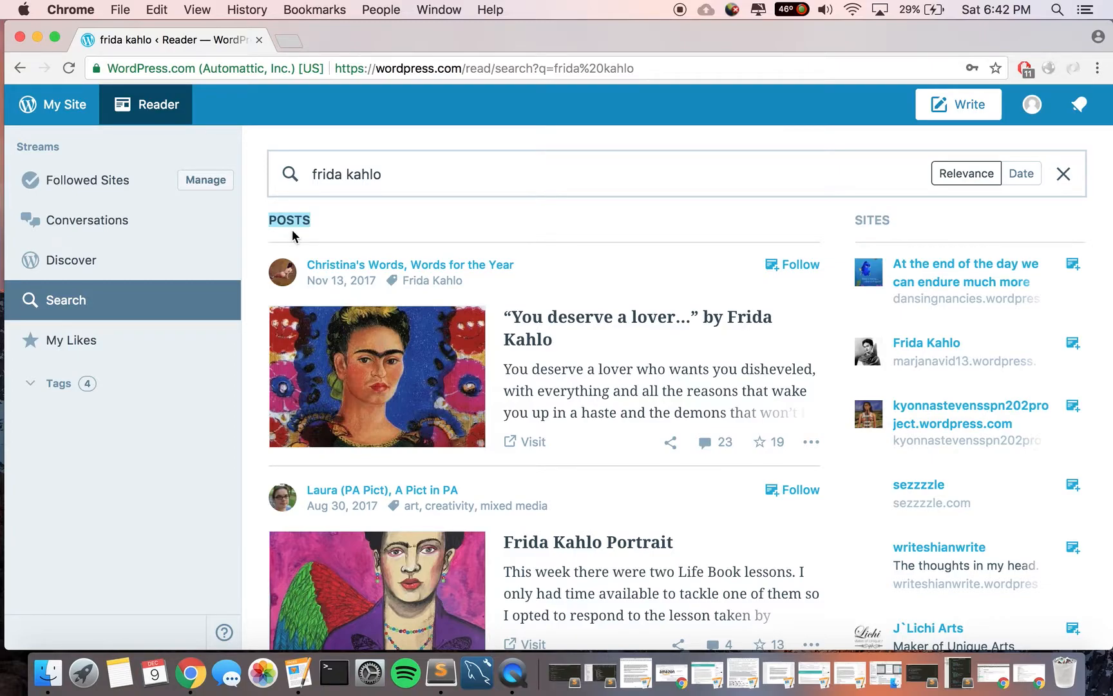
{"action": "scroll", "coordinate": [293, 236], "scroll_direction": "down", "scroll_amount": 10}
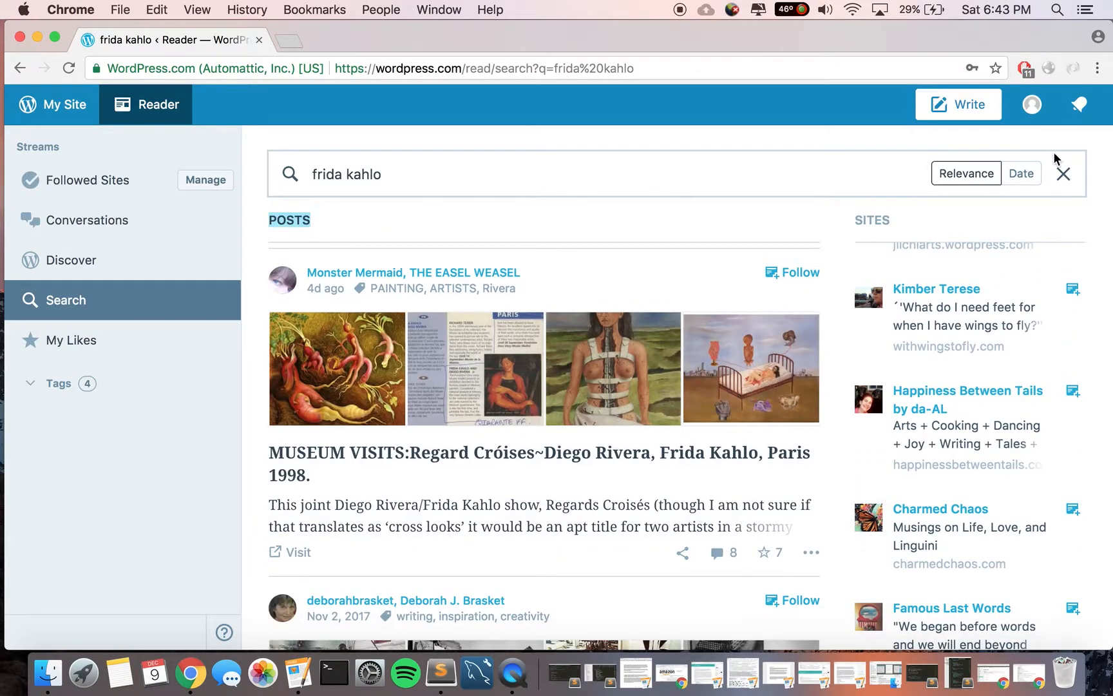
{"action": "scroll", "coordinate": [902, 307], "scroll_direction": "up", "scroll_amount": 8}
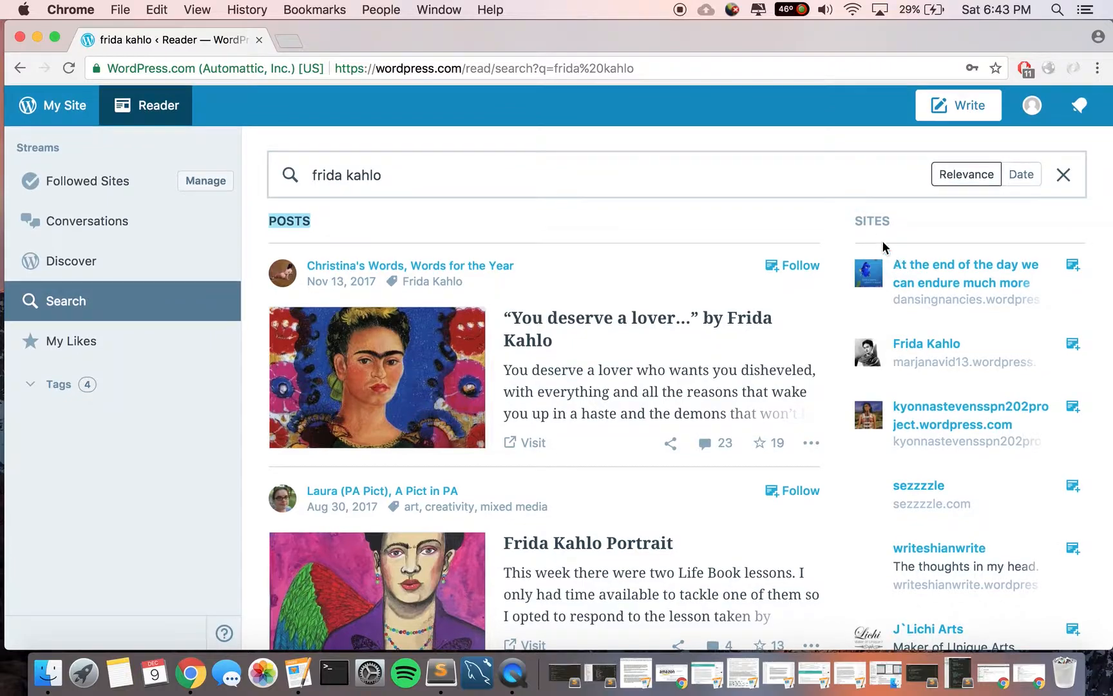
{"action": "left_click", "coordinate": [983, 316]}
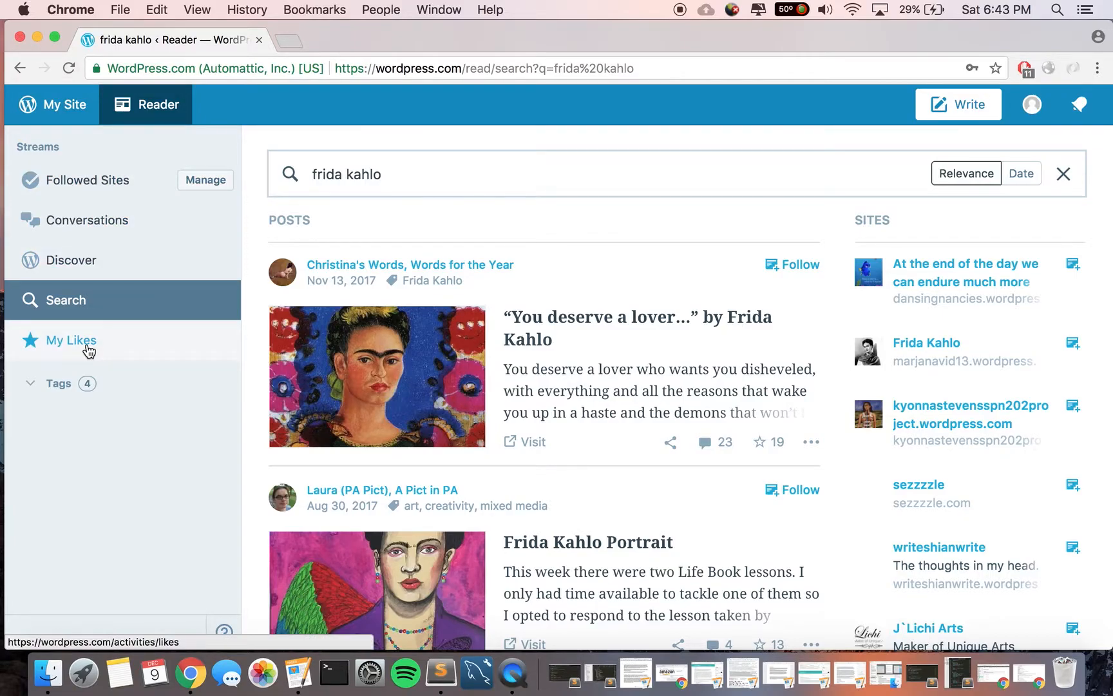
Expand the list of followed tags and add the tag "skiing".
{"action": "left_click", "coordinate": [76, 387]}
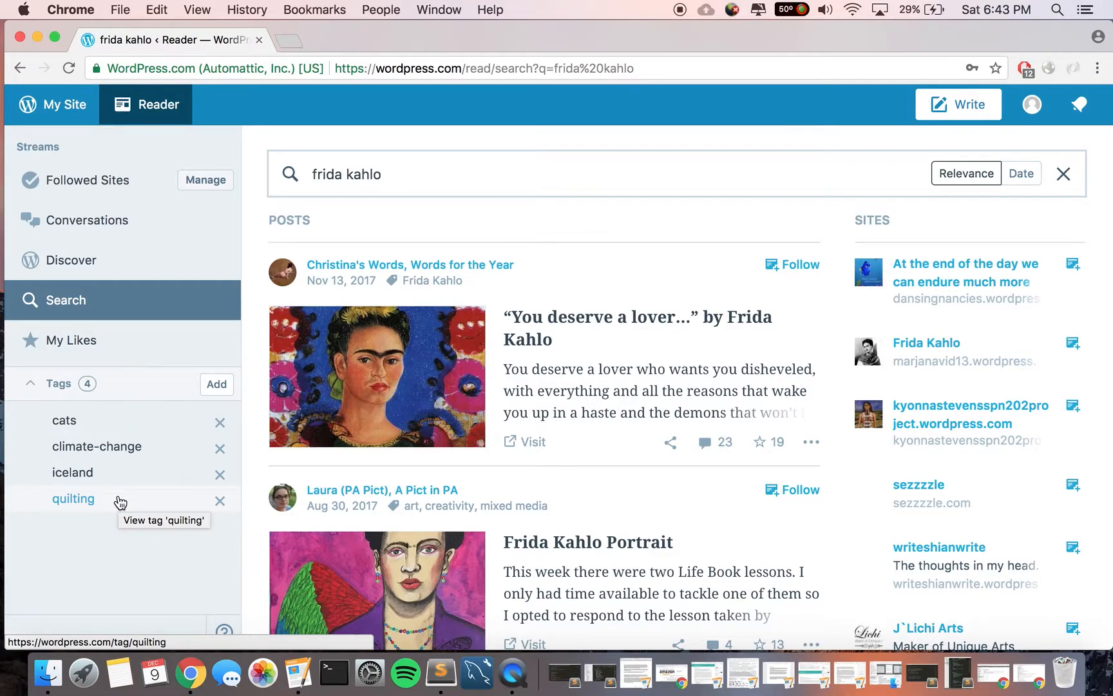
{"action": "left_click", "coordinate": [216, 384]}
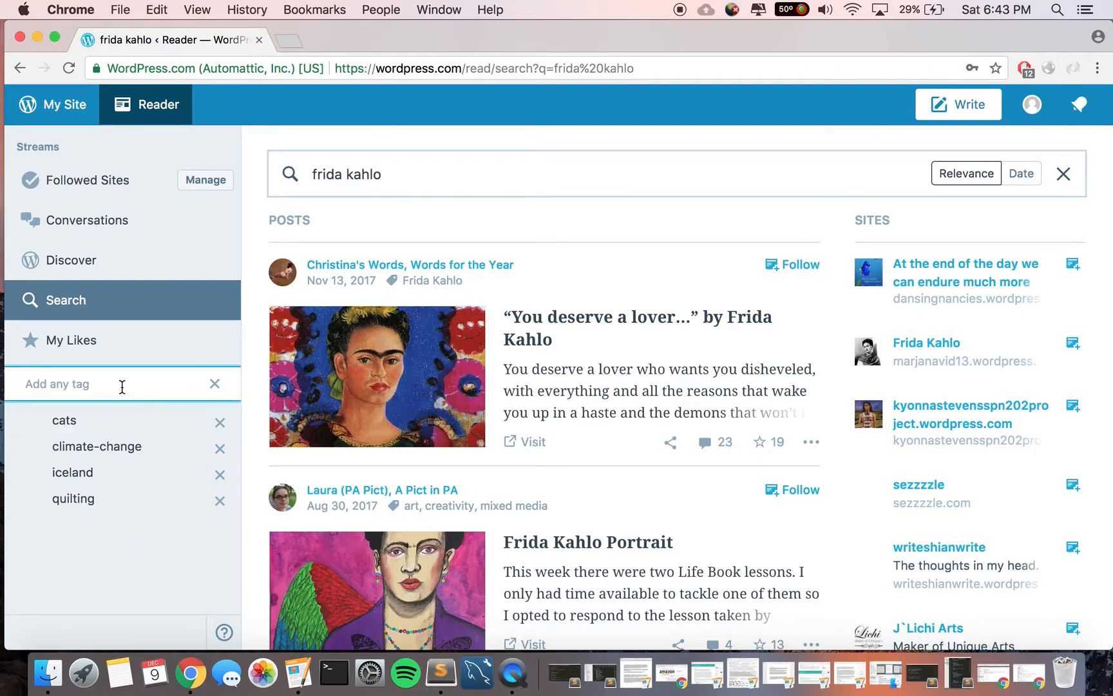
{"action": "type", "text": "skiing"}
{"action": "key", "text": "Return"}
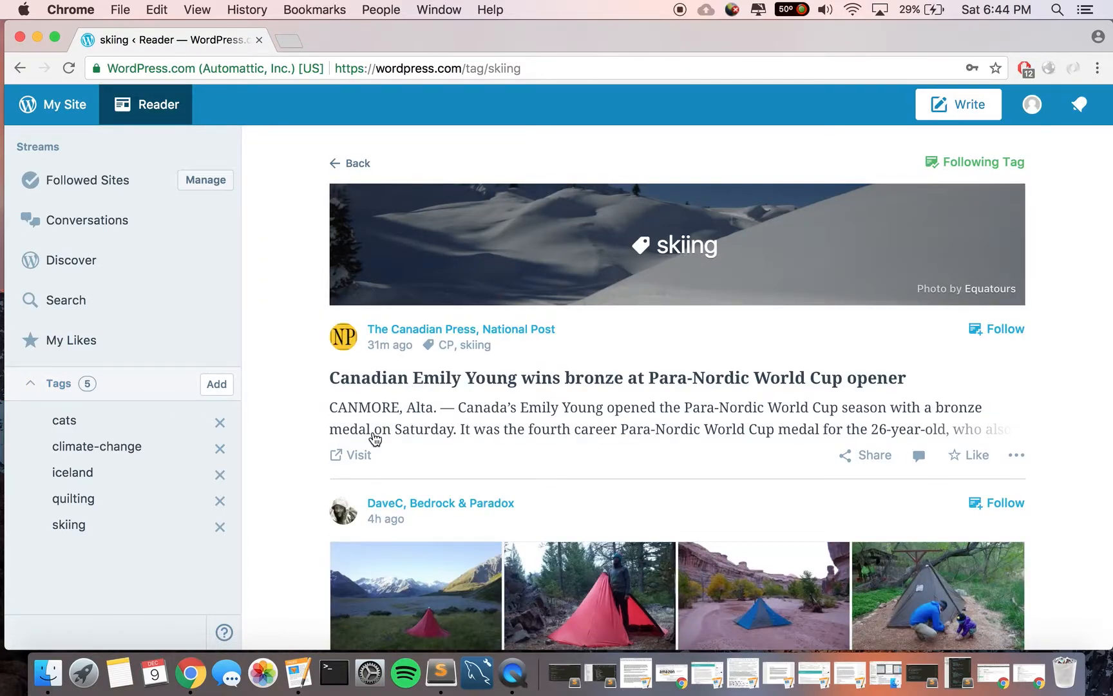
Look through the posts tagged skiing and remove "quilting" from the followed tags.
{"action": "scroll", "coordinate": [375, 438], "scroll_direction": "down", "scroll_amount": 5}
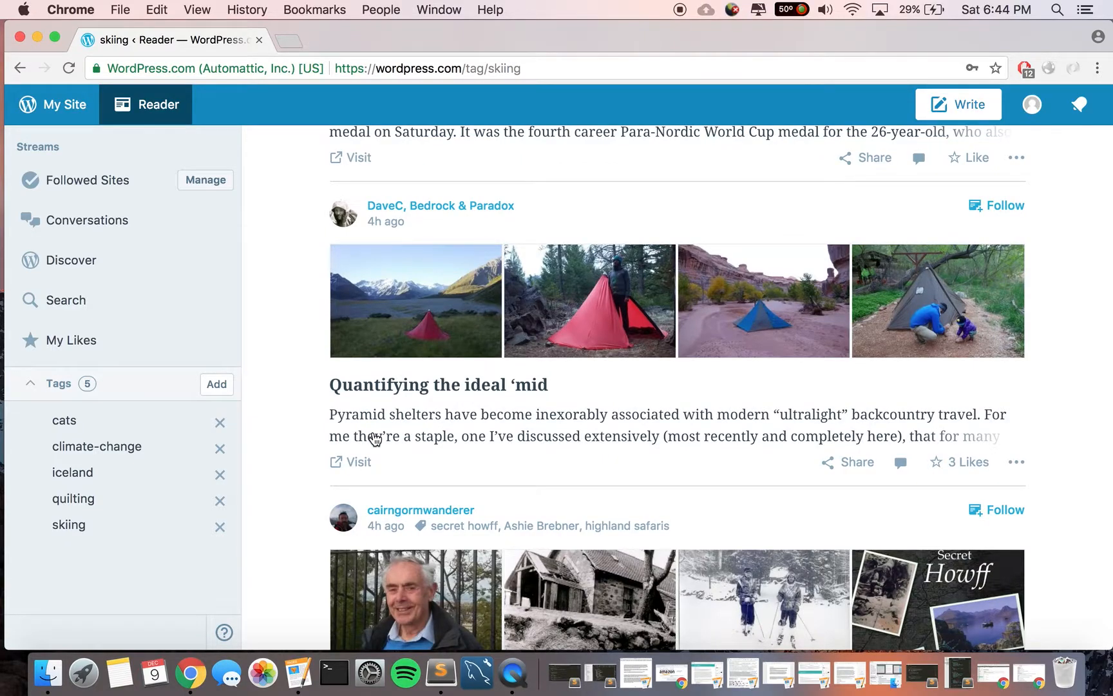
{"action": "scroll", "coordinate": [376, 439], "scroll_direction": "down", "scroll_amount": 5}
{"action": "scroll", "coordinate": [375, 438], "scroll_direction": "down", "scroll_amount": 5}
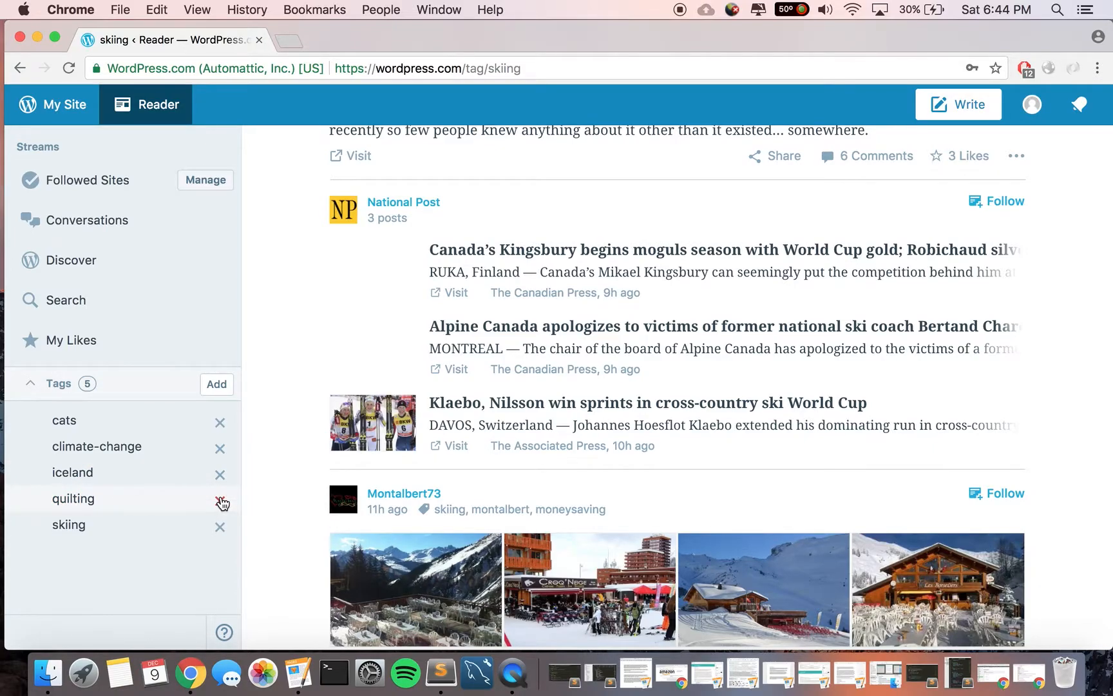
{"action": "left_click", "coordinate": [221, 501]}
{"action": "scroll", "coordinate": [390, 337], "scroll_direction": "up", "scroll_amount": 15}
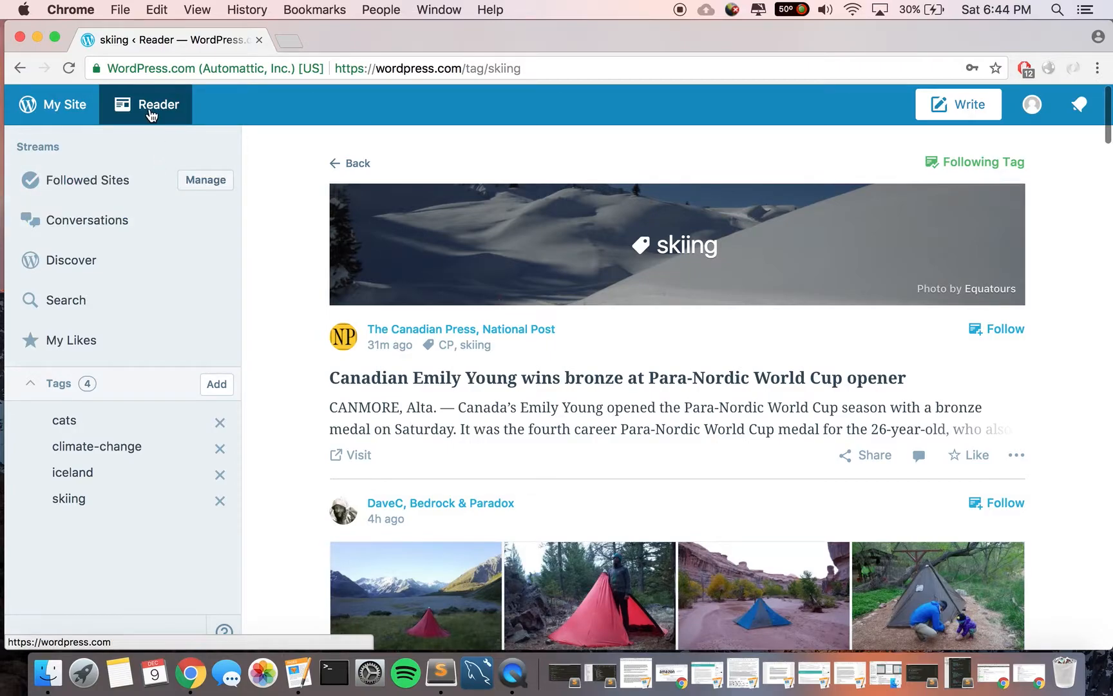
Open the theme gallery of the test site and look through the available WordPress.com themes.
{"action": "left_click", "coordinate": [59, 107]}
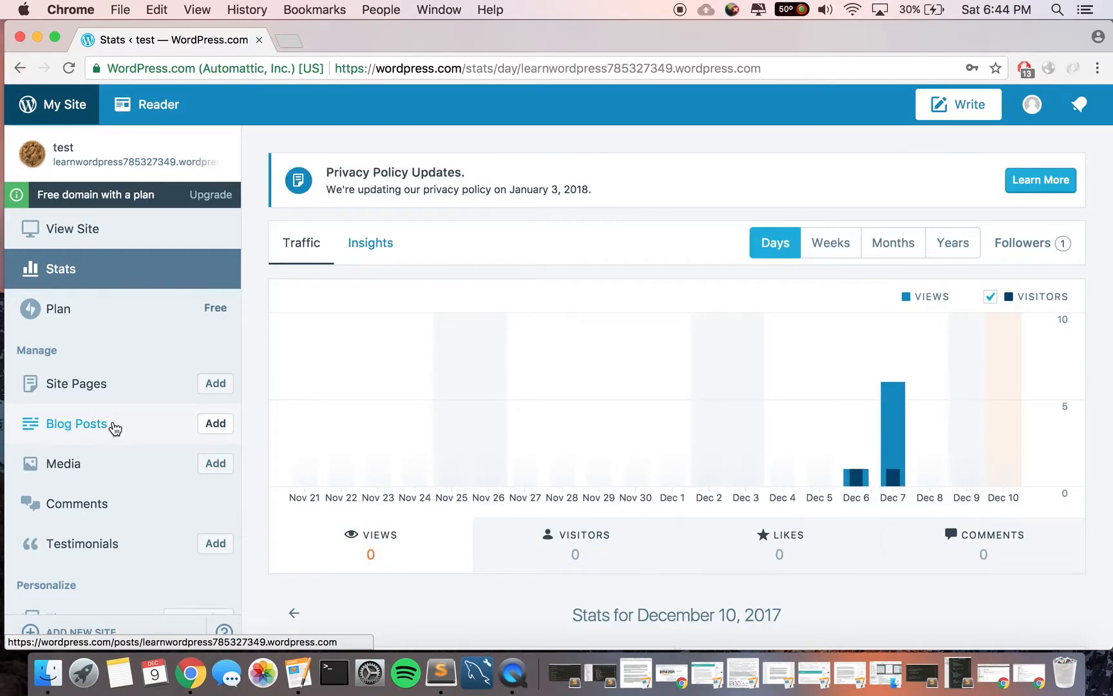
{"action": "scroll", "coordinate": [115, 428], "scroll_direction": "down", "scroll_amount": 3}
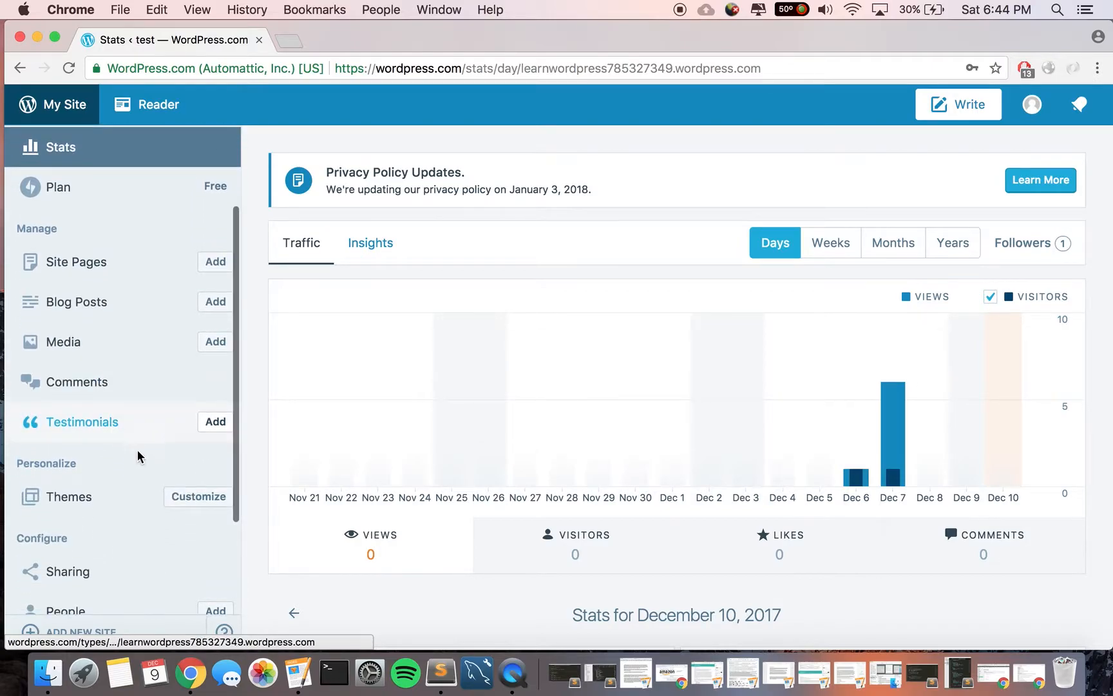
{"action": "left_click", "coordinate": [111, 496]}
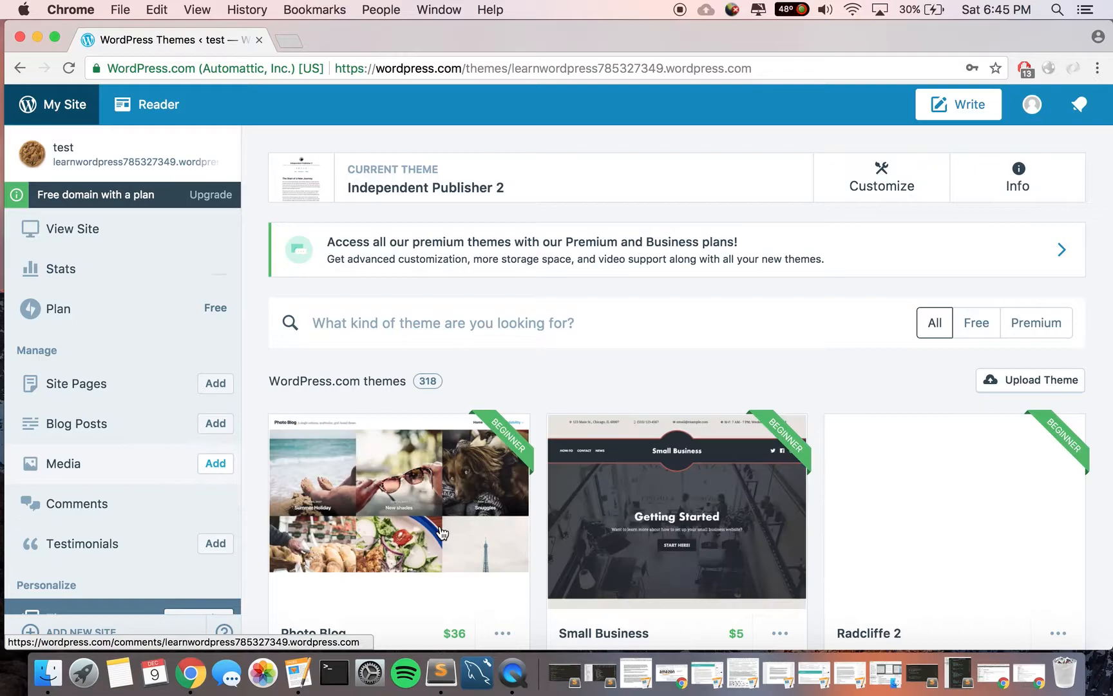
{"action": "scroll", "coordinate": [764, 543], "scroll_direction": "down", "scroll_amount": 5}
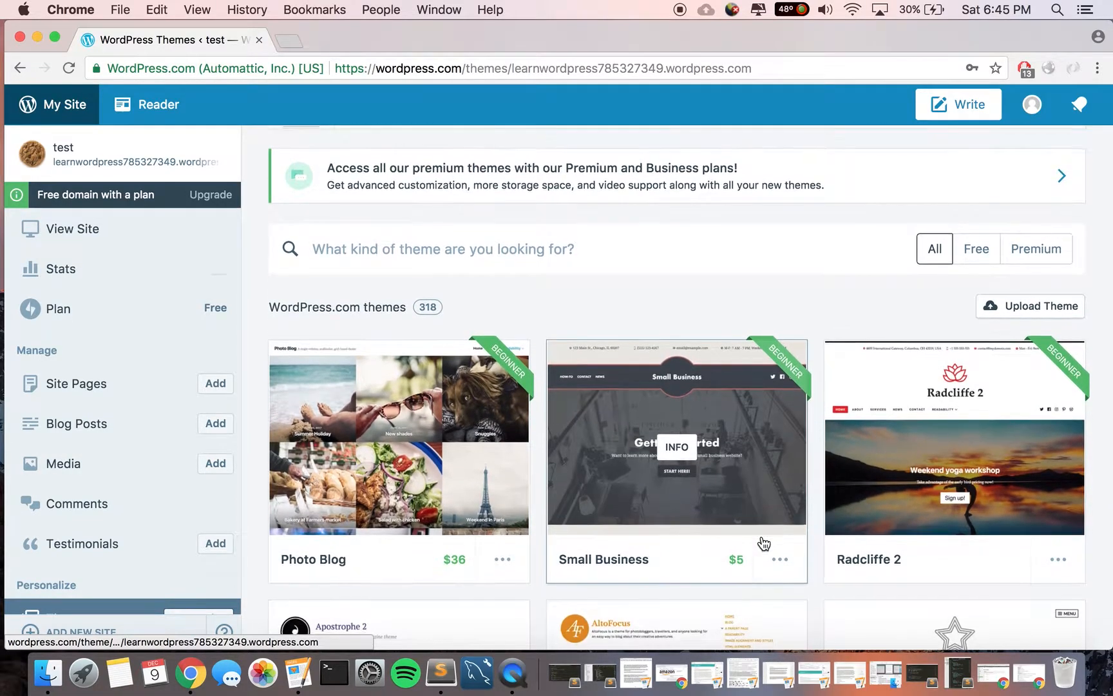
{"action": "scroll", "coordinate": [764, 543], "scroll_direction": "down", "scroll_amount": 3}
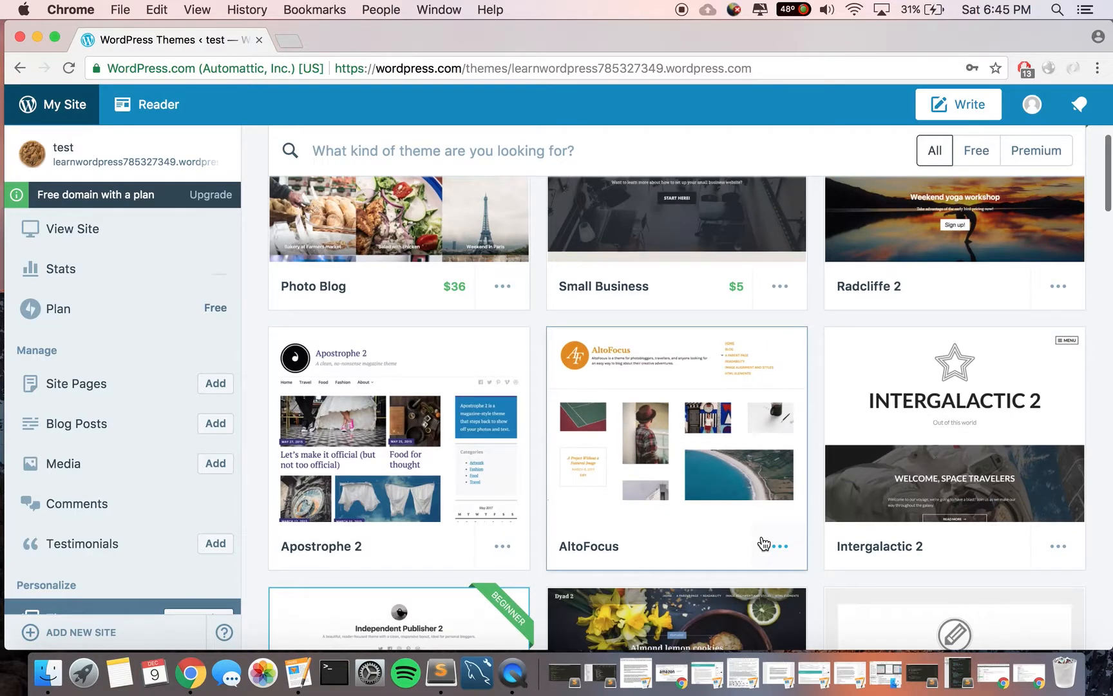
{"action": "scroll", "coordinate": [763, 543], "scroll_direction": "up", "scroll_amount": 10}
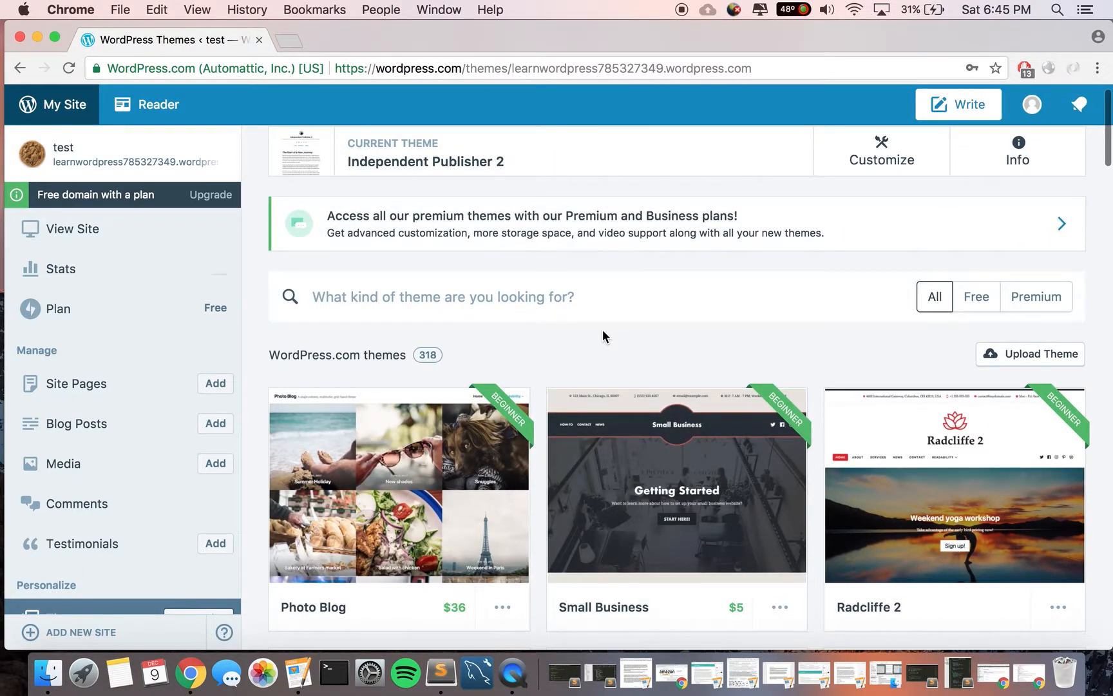
Show only the free themes and look through them, including the active Independent Publisher 2 theme.
{"action": "left_click", "coordinate": [974, 306]}
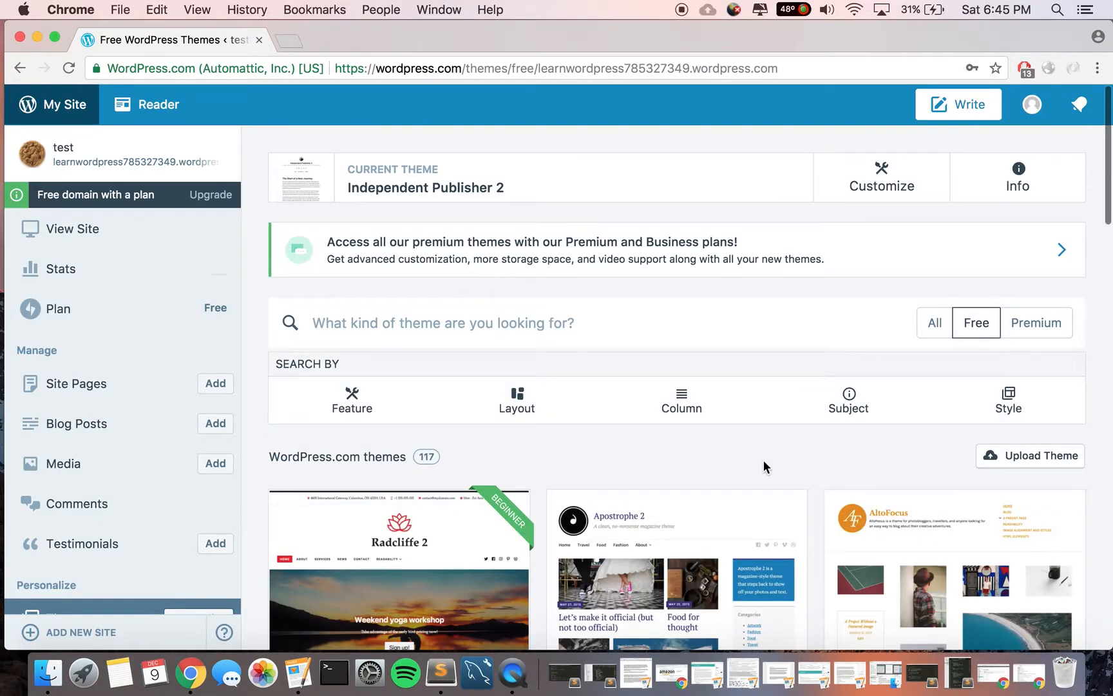
{"action": "scroll", "coordinate": [763, 460], "scroll_direction": "down", "scroll_amount": 5}
{"action": "scroll", "coordinate": [767, 461], "scroll_direction": "down", "scroll_amount": 5}
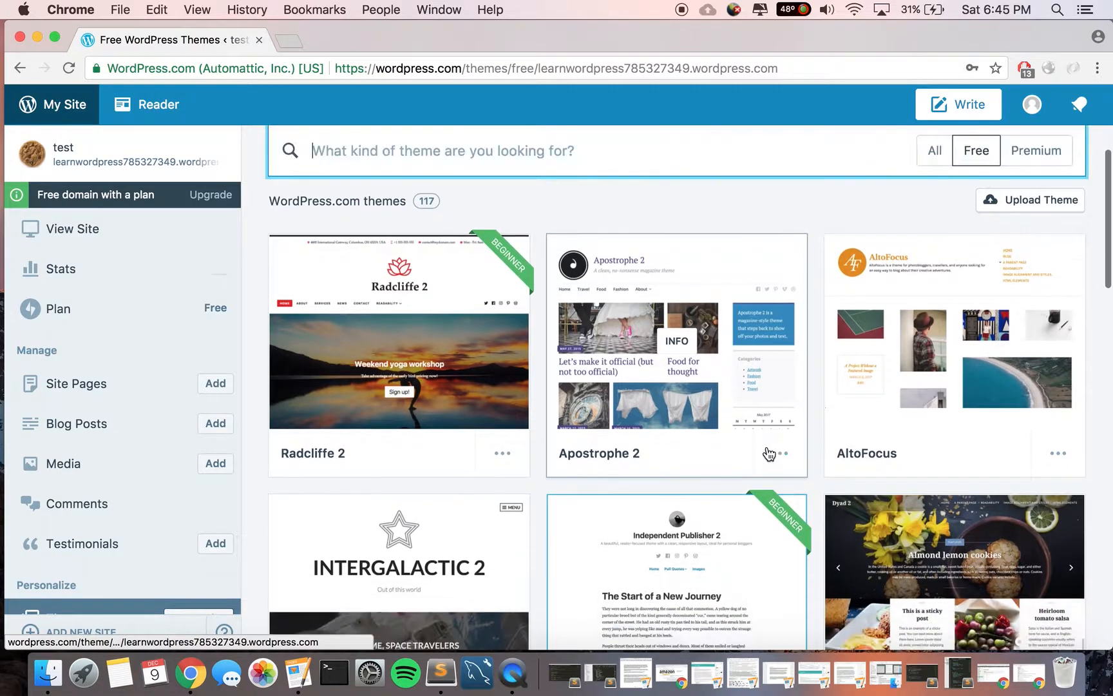
{"action": "scroll", "coordinate": [778, 456], "scroll_direction": "down", "scroll_amount": 1}
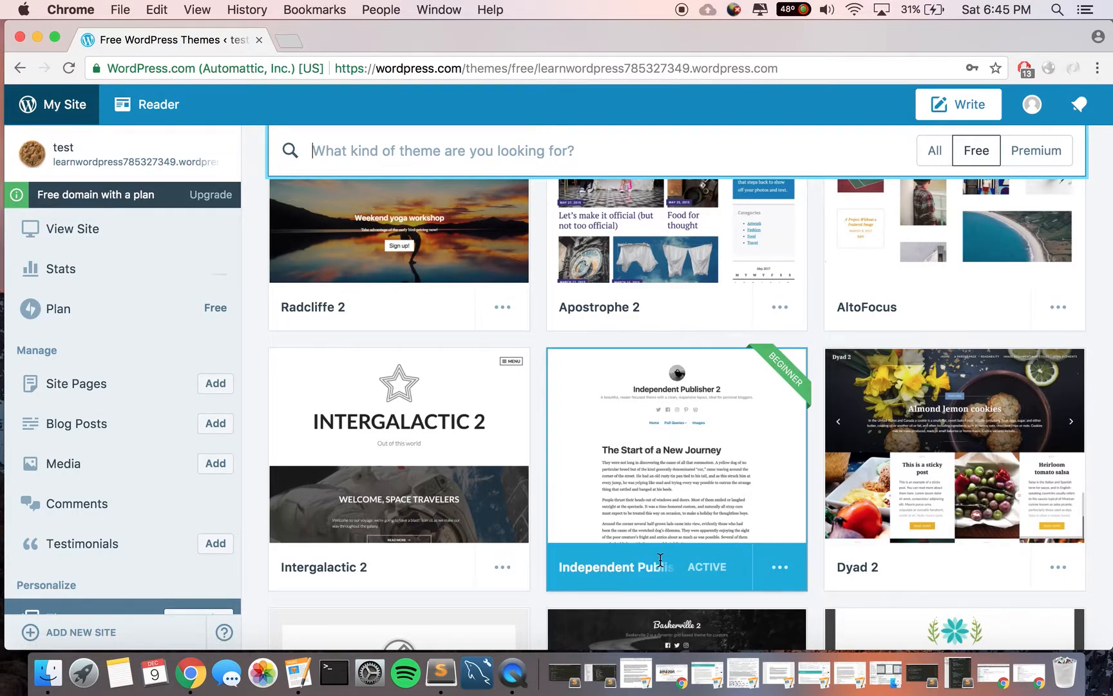
{"action": "scroll", "coordinate": [660, 559], "scroll_direction": "up", "scroll_amount": 3}
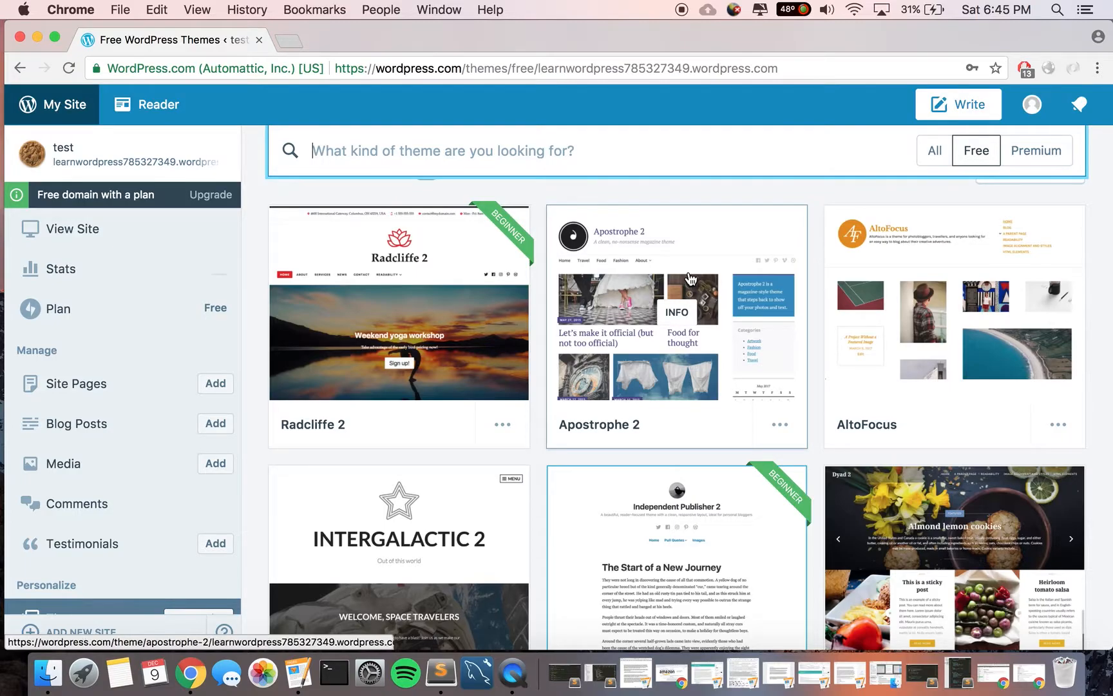
View the active theme's Customizer and the Apostrophe 2 details page, returning to the free themes after each.
{"action": "left_click", "coordinate": [612, 511]}
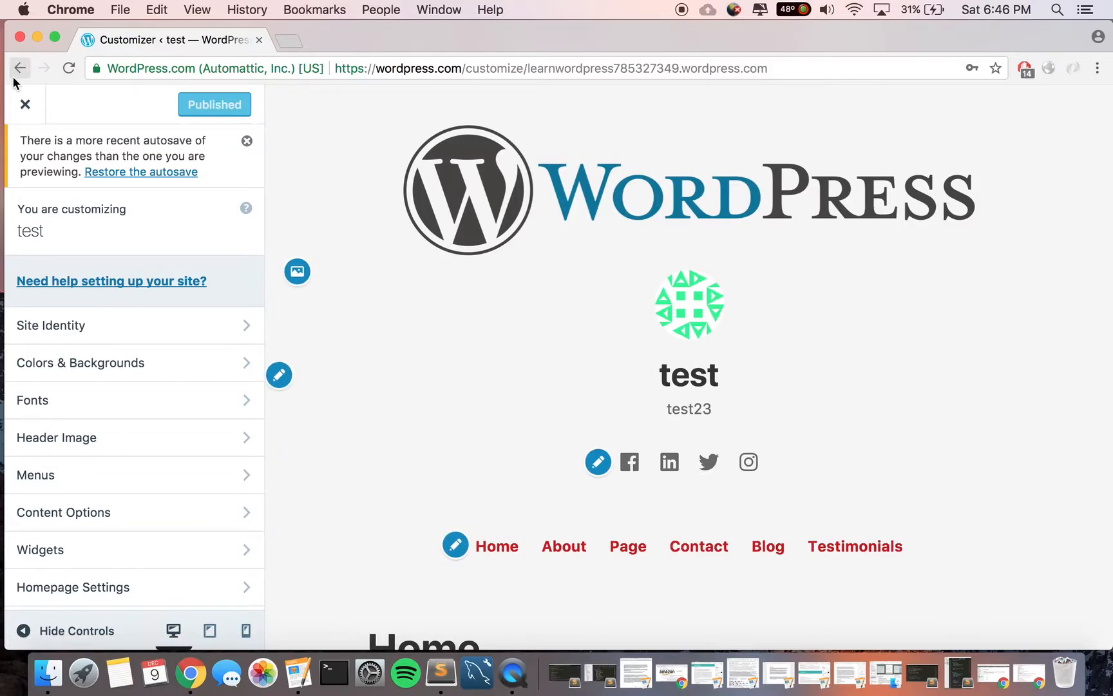
{"action": "left_click", "coordinate": [14, 77]}
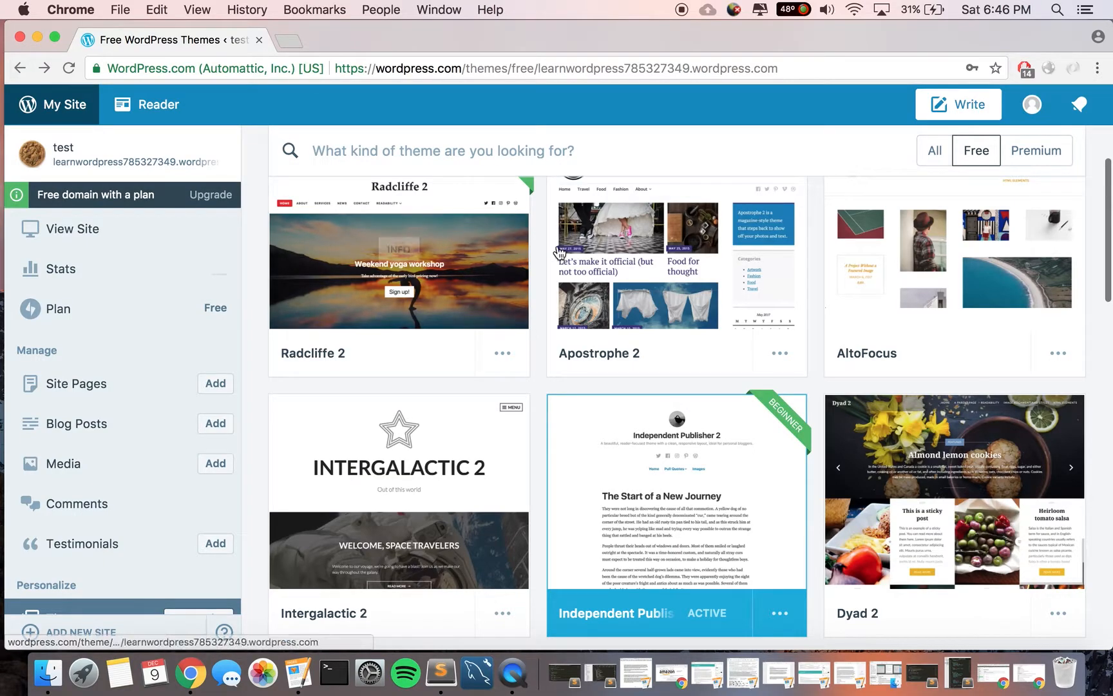
{"action": "scroll", "coordinate": [580, 258], "scroll_direction": "up", "scroll_amount": 2}
{"action": "left_click", "coordinate": [620, 265]}
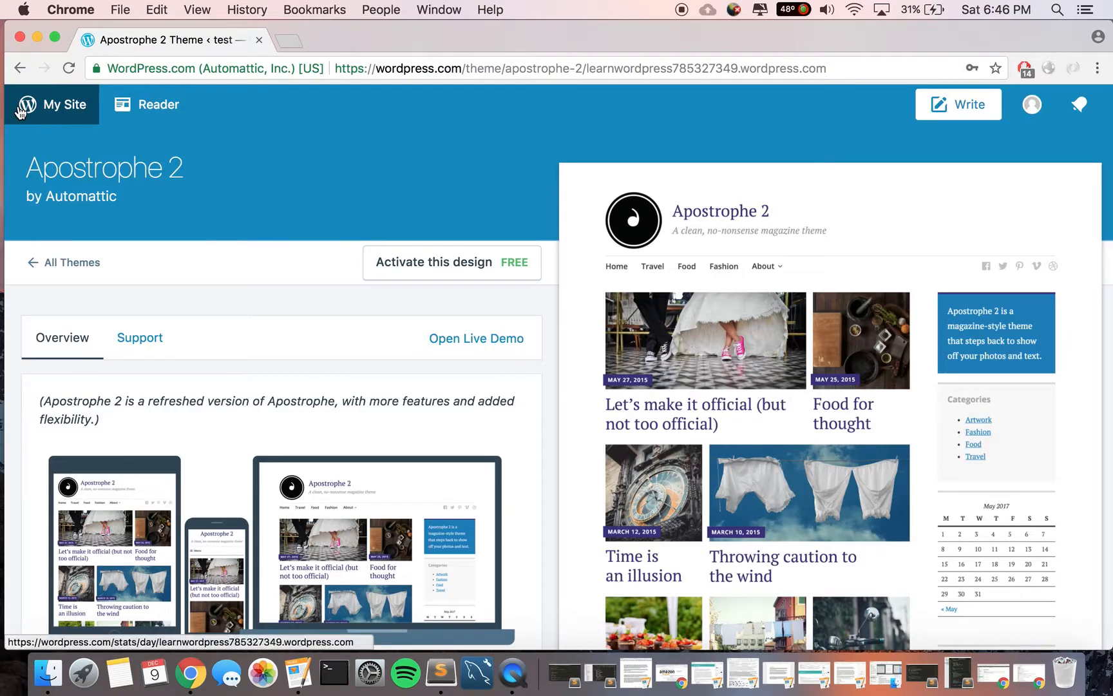
{"action": "left_click", "coordinate": [21, 69]}
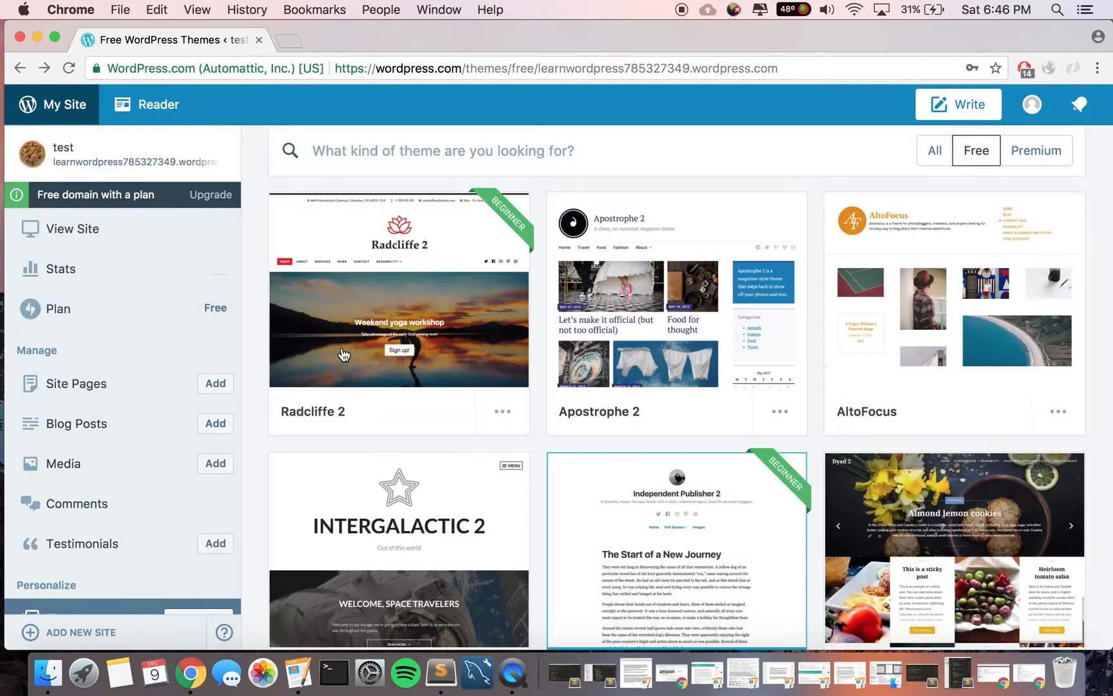
Look over the site's management, personalization and configuration options alongside the free themes.
{"action": "scroll", "coordinate": [155, 491], "scroll_direction": "down", "scroll_amount": 1}
{"action": "scroll", "coordinate": [155, 491], "scroll_direction": "down", "scroll_amount": 4}
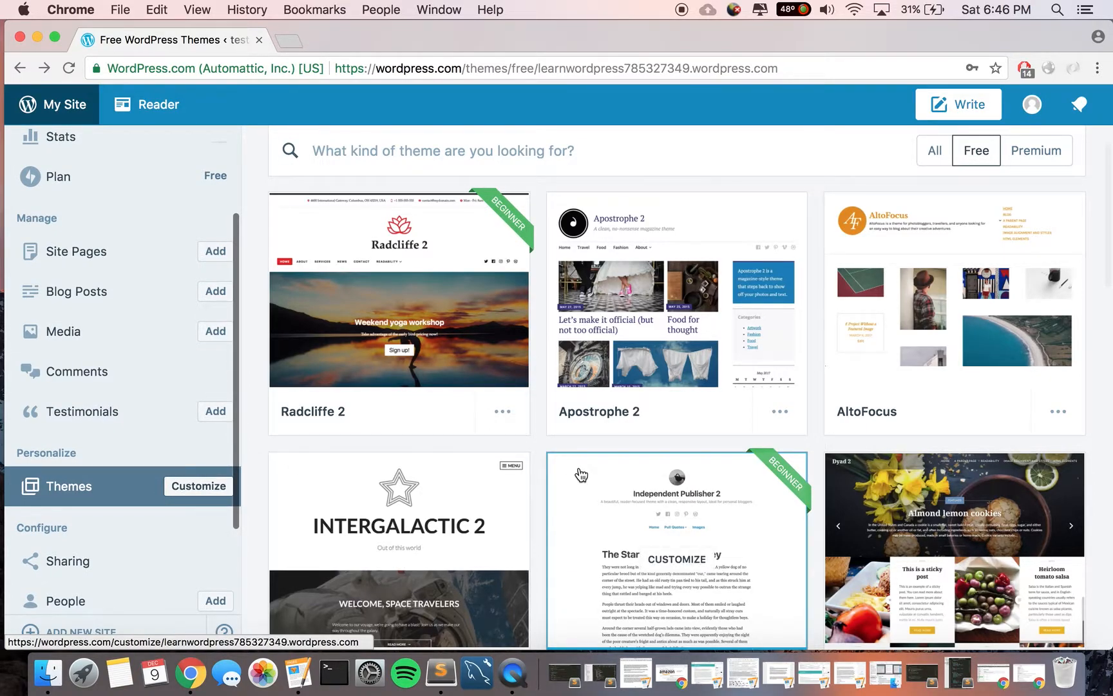
{"action": "scroll", "coordinate": [581, 475], "scroll_direction": "down", "scroll_amount": 3}
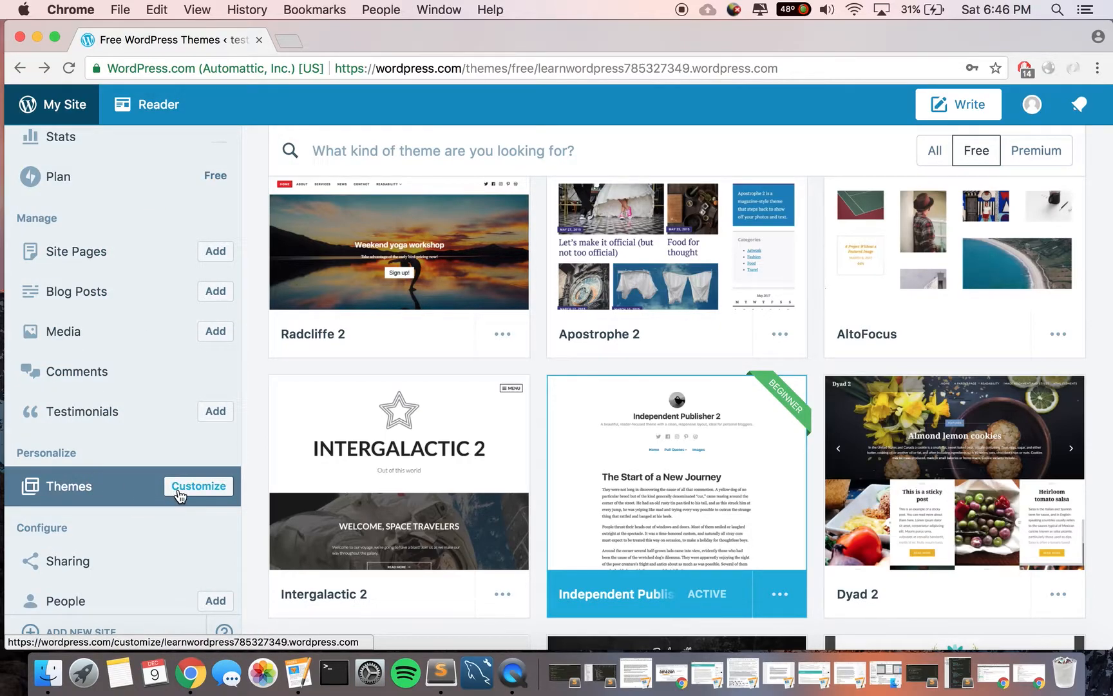
{"action": "scroll", "coordinate": [141, 482], "scroll_direction": "up", "scroll_amount": 5}
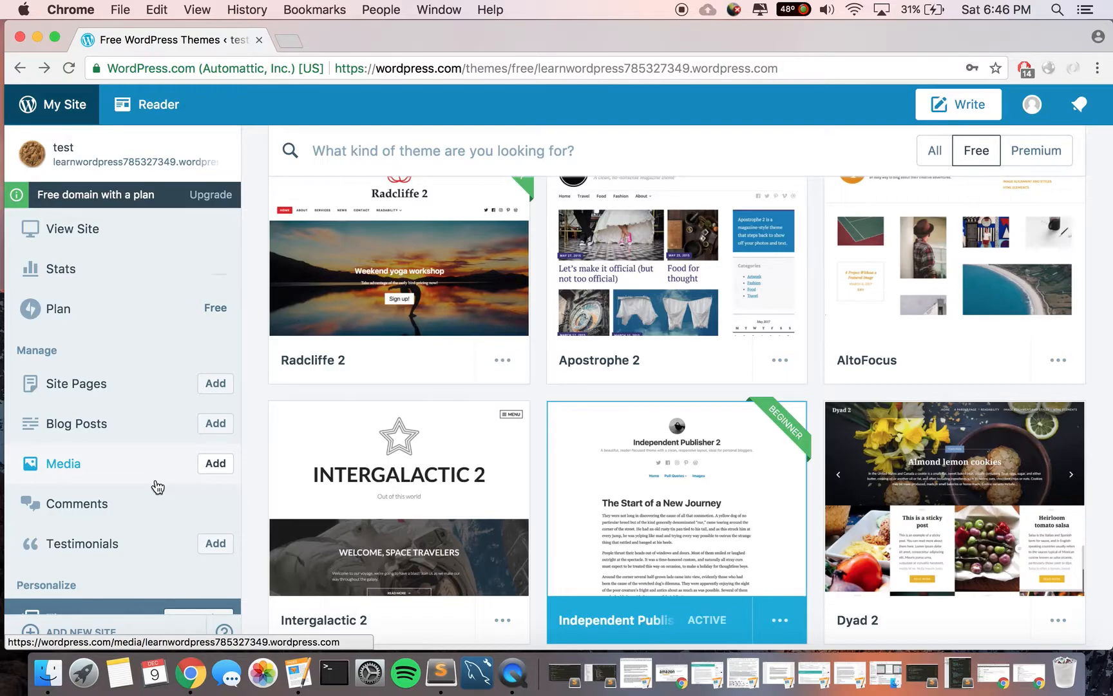
{"action": "scroll", "coordinate": [157, 488], "scroll_direction": "down", "scroll_amount": 5}
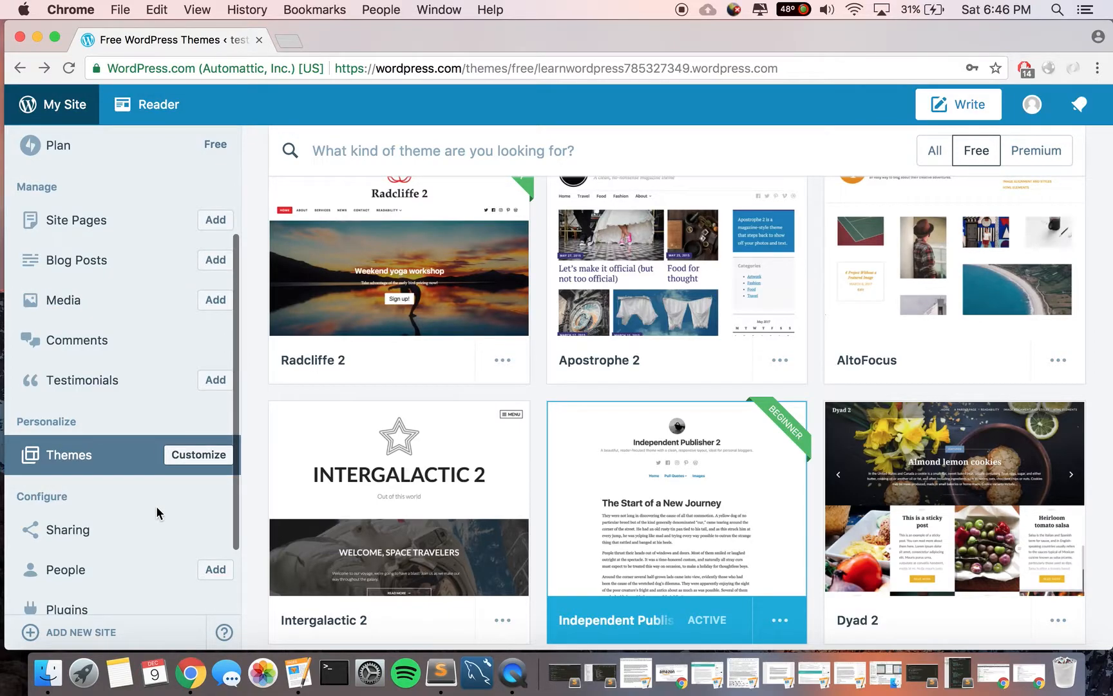
Open the Customizer for the test site and look over the home page preview.
{"action": "left_click", "coordinate": [197, 458]}
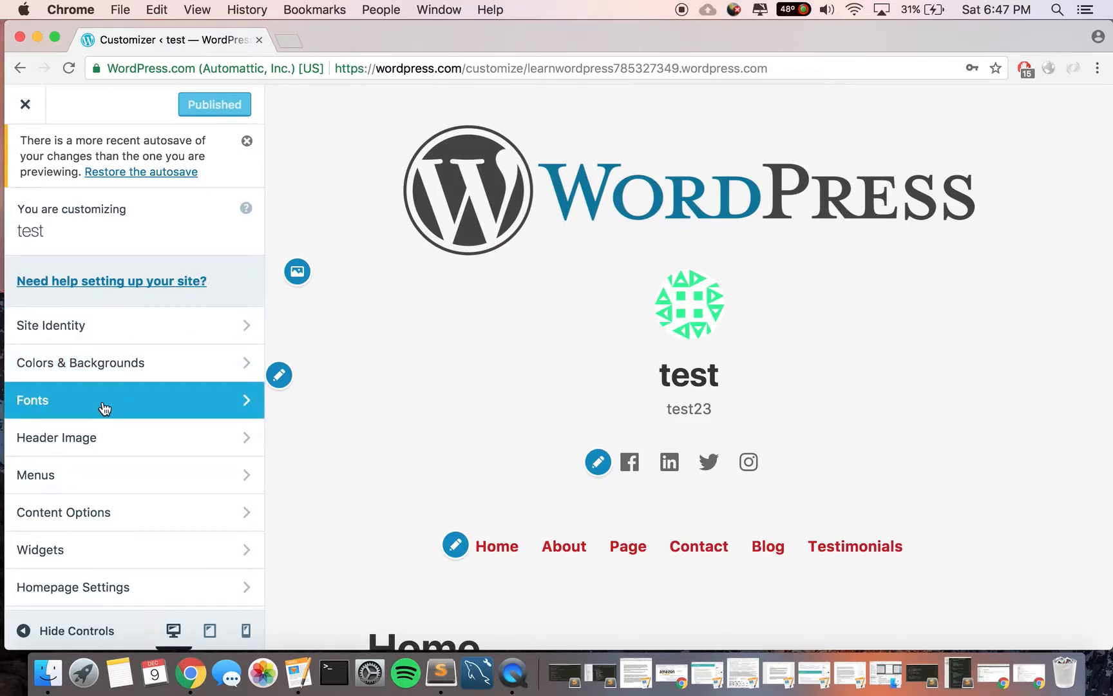
{"action": "scroll", "coordinate": [611, 359], "scroll_direction": "down", "scroll_amount": 3}
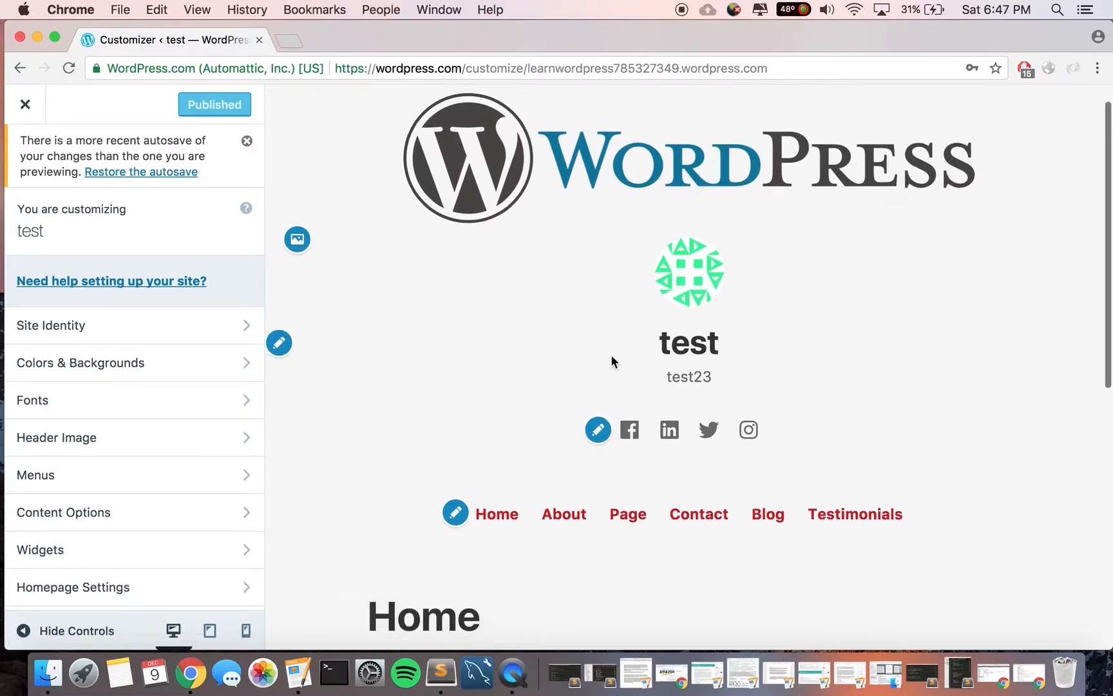
{"action": "scroll", "coordinate": [610, 359], "scroll_direction": "down", "scroll_amount": 5}
{"action": "scroll", "coordinate": [611, 361], "scroll_direction": "up", "scroll_amount": 10}
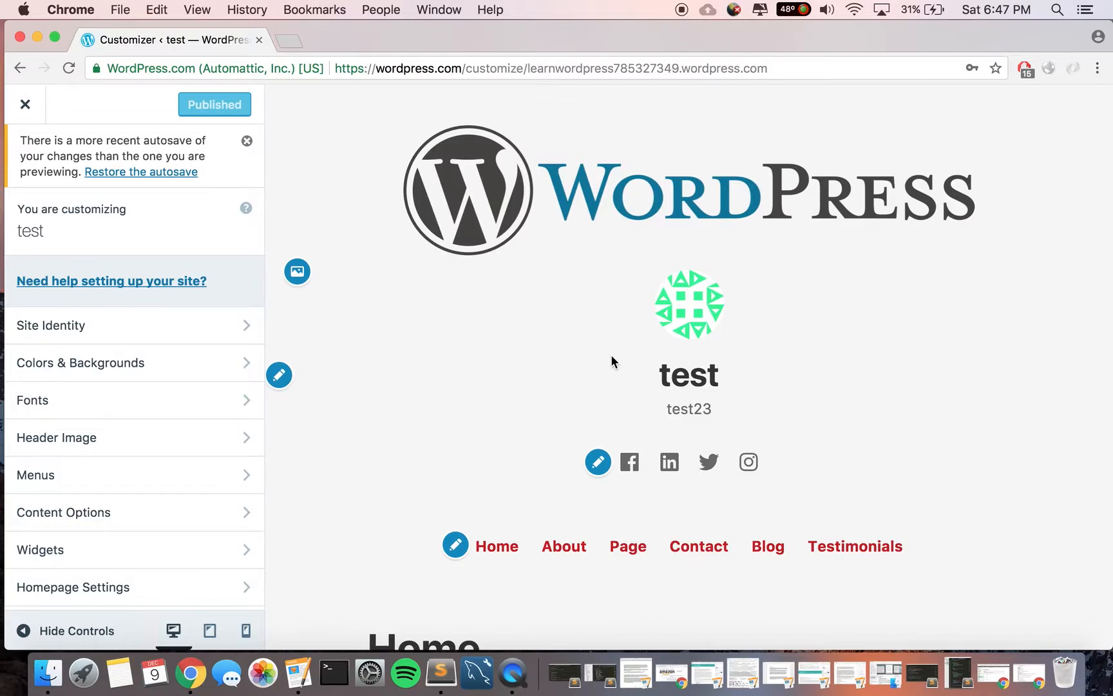
Open the Site Identity settings and look over the logo, site title, tagline, site icon and footer credit options.
{"action": "left_click", "coordinate": [121, 326]}
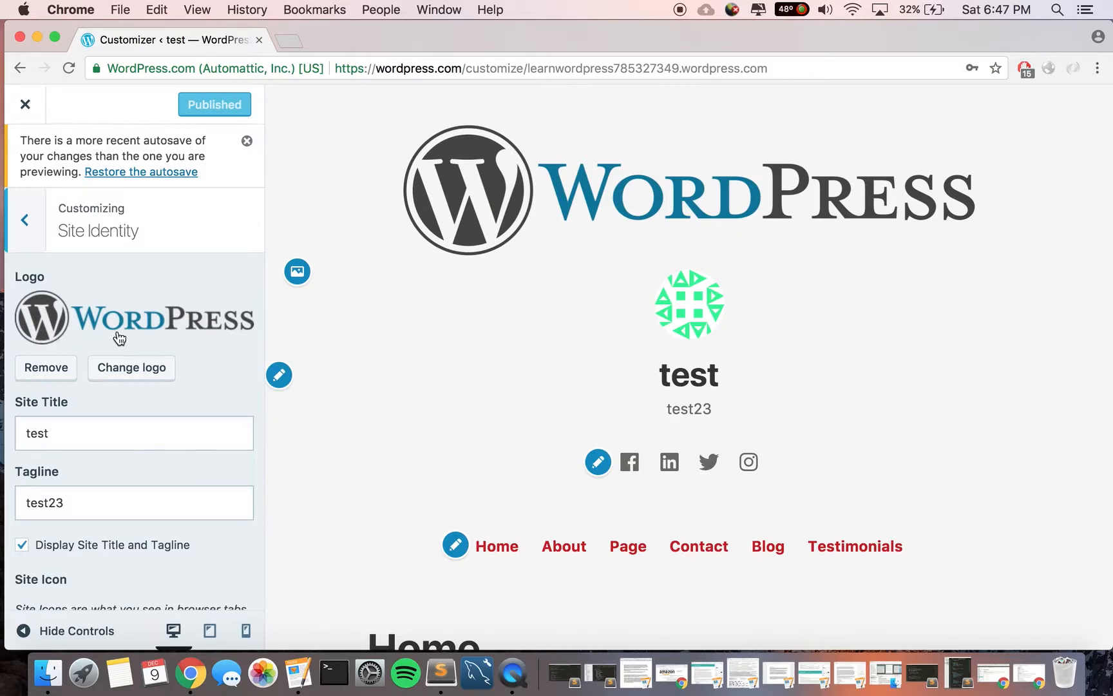
{"action": "scroll", "coordinate": [100, 433], "scroll_direction": "down", "scroll_amount": 1}
{"action": "scroll", "coordinate": [100, 434], "scroll_direction": "down", "scroll_amount": 5}
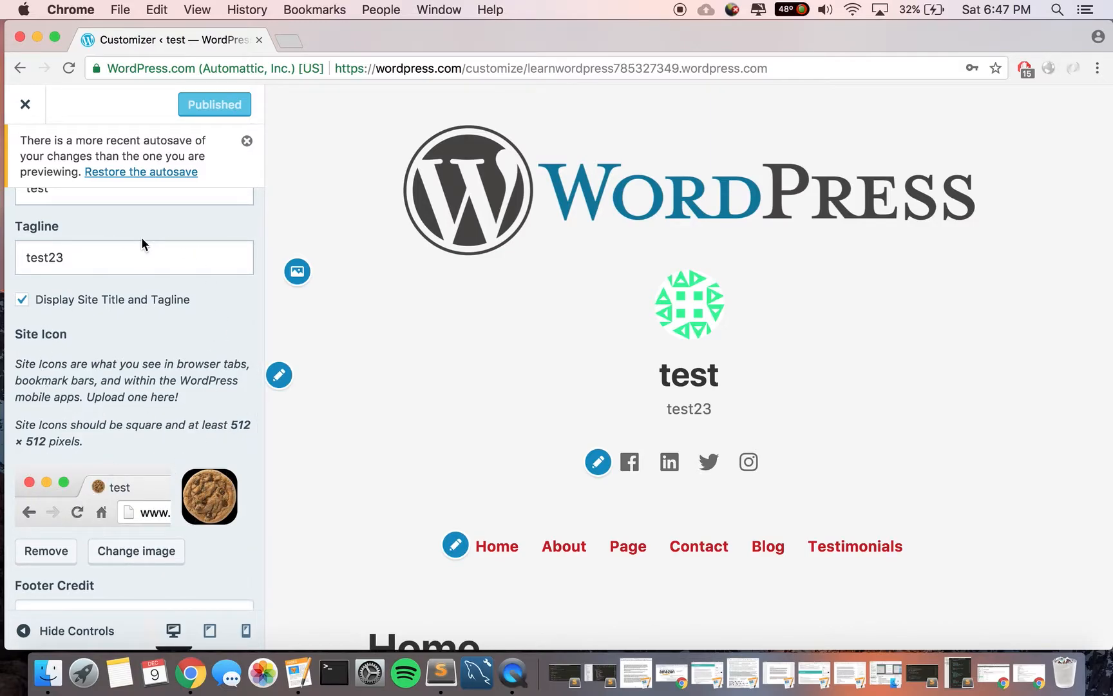
{"action": "scroll", "coordinate": [168, 348], "scroll_direction": "up", "scroll_amount": 1}
{"action": "scroll", "coordinate": [169, 348], "scroll_direction": "up", "scroll_amount": 3}
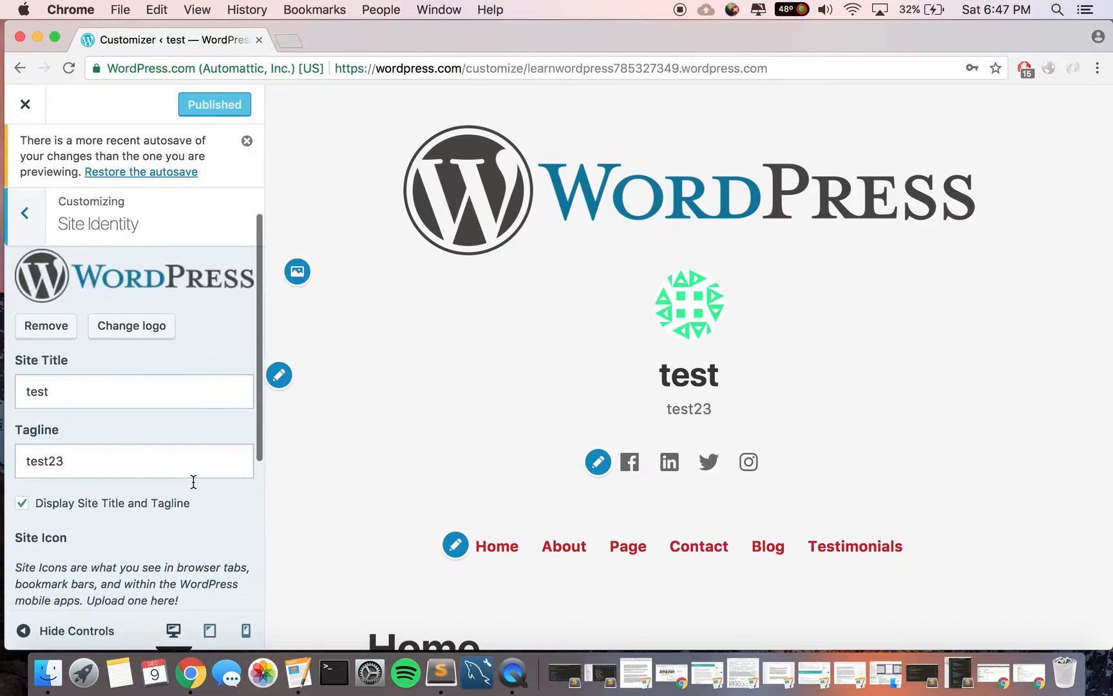
{"action": "scroll", "coordinate": [192, 482], "scroll_direction": "down", "scroll_amount": 5}
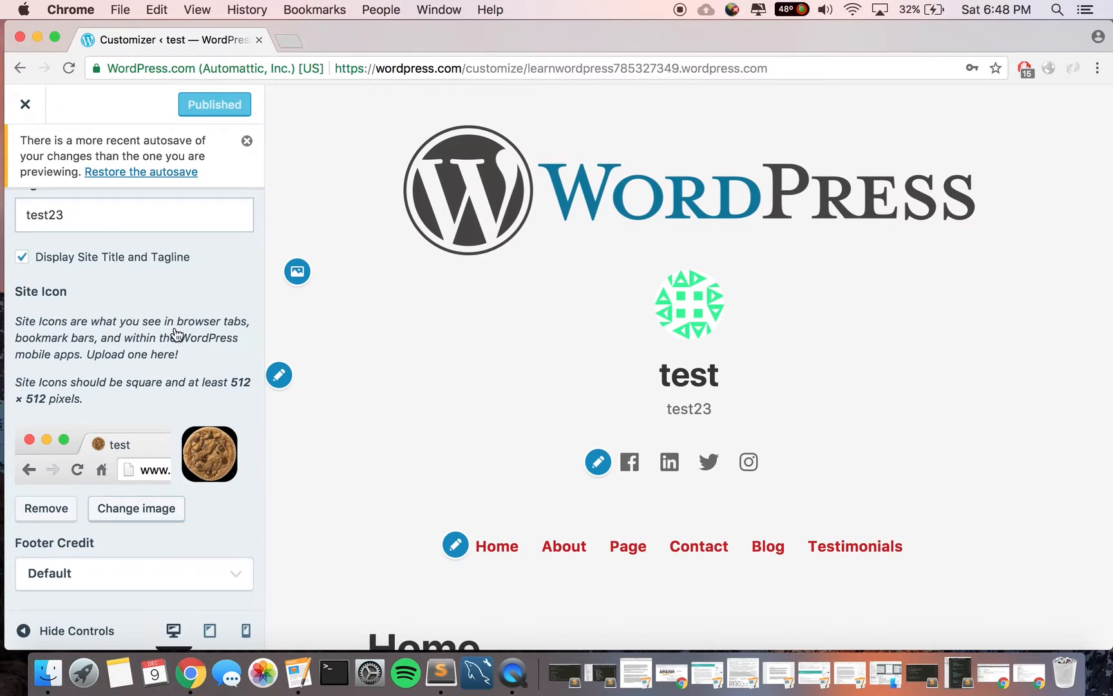
{"action": "scroll", "coordinate": [183, 247], "scroll_direction": "up", "scroll_amount": 3}
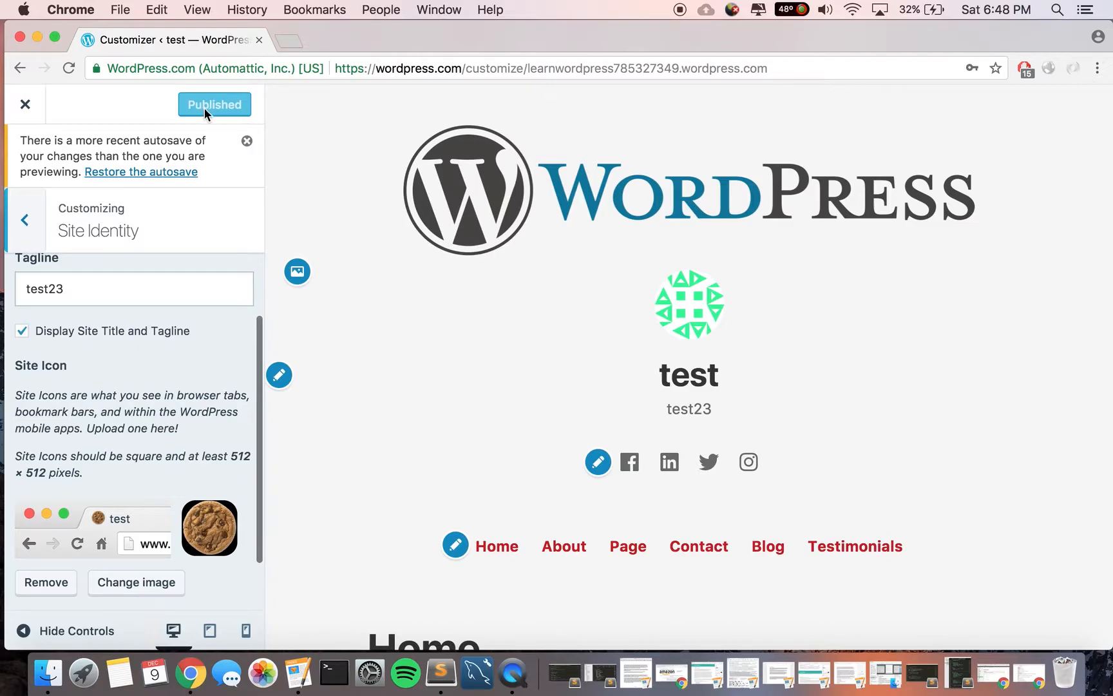
{"action": "scroll", "coordinate": [197, 330], "scroll_direction": "down", "scroll_amount": 1}
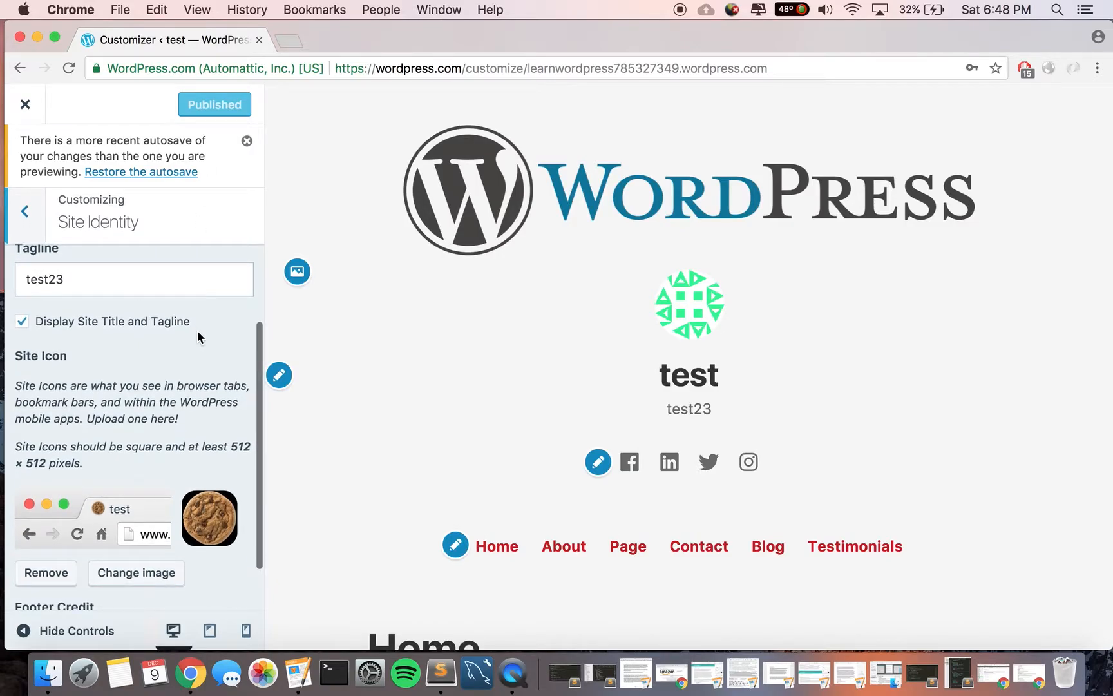
{"action": "scroll", "coordinate": [198, 332], "scroll_direction": "down", "scroll_amount": 2}
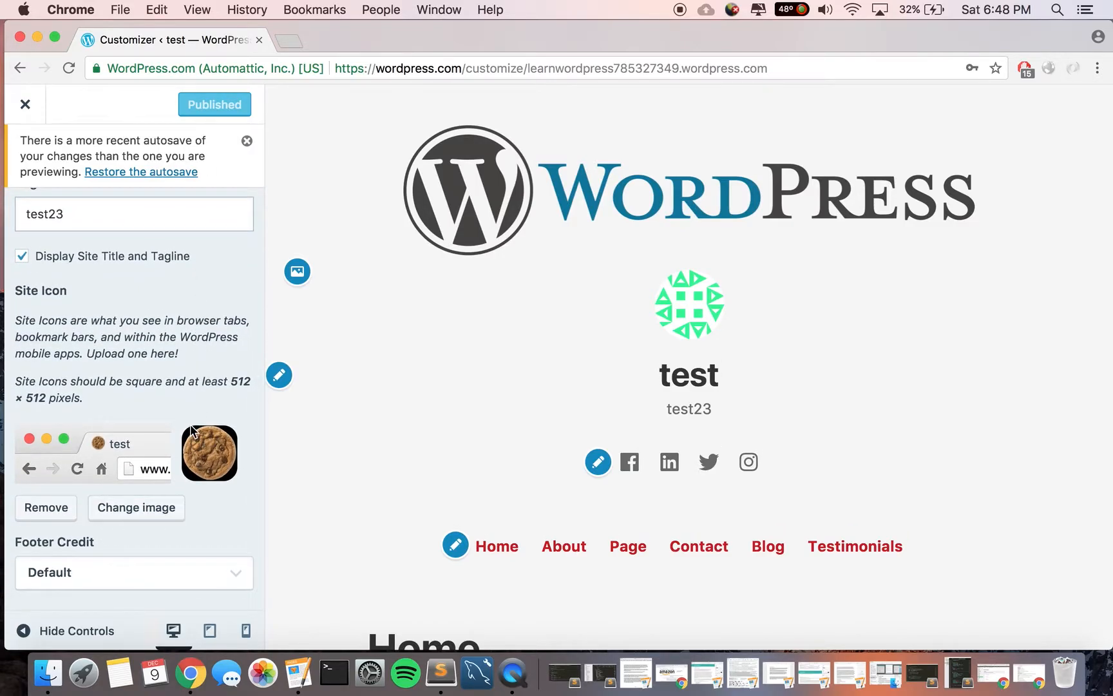
{"action": "scroll", "coordinate": [191, 429], "scroll_direction": "up", "scroll_amount": 4}
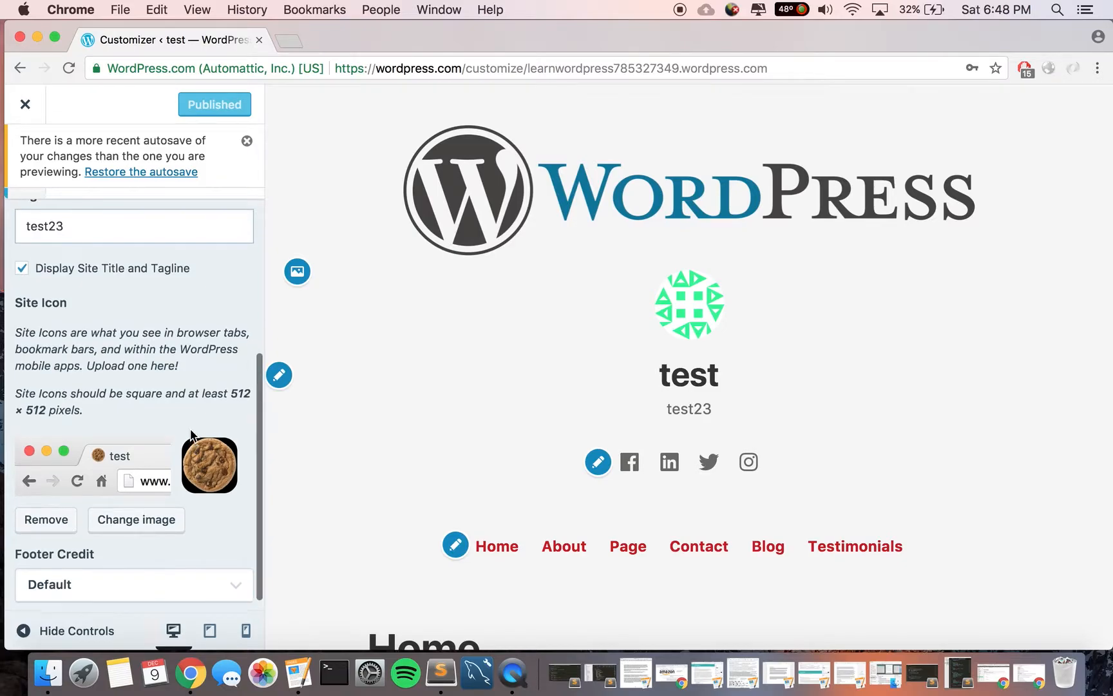
{"action": "scroll", "coordinate": [191, 434], "scroll_direction": "up", "scroll_amount": 5}
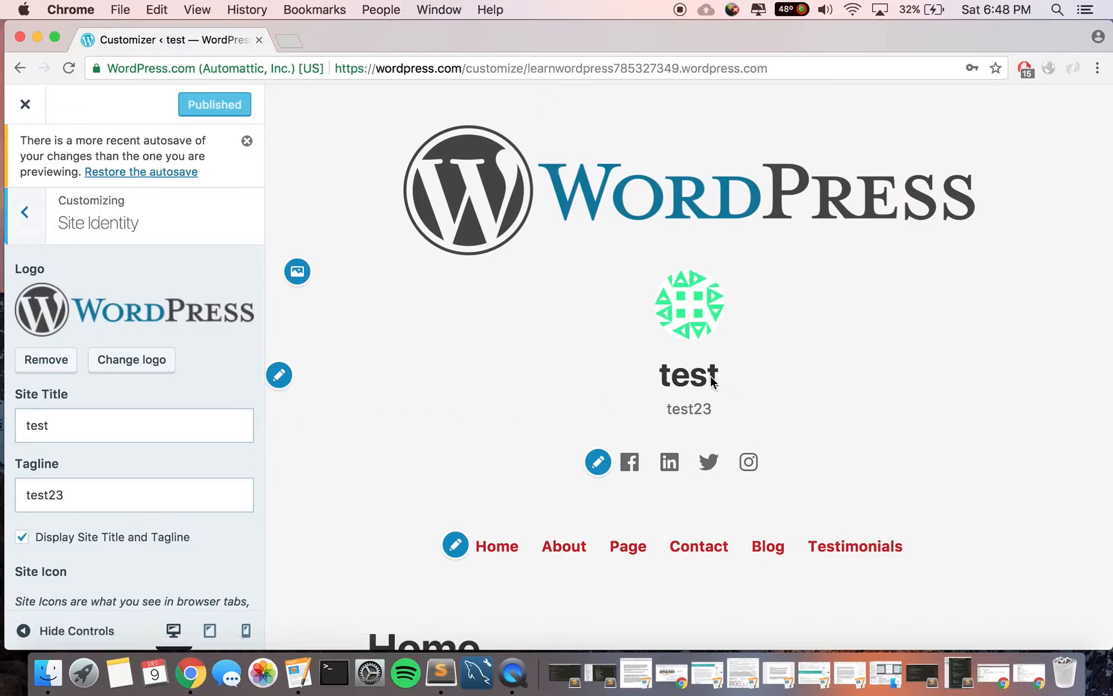
Change the site title to "Learn WordPress" in the Site Identity settings.
{"action": "left_click_drag", "start_coordinate": [731, 380], "coordinate": [600, 373]}
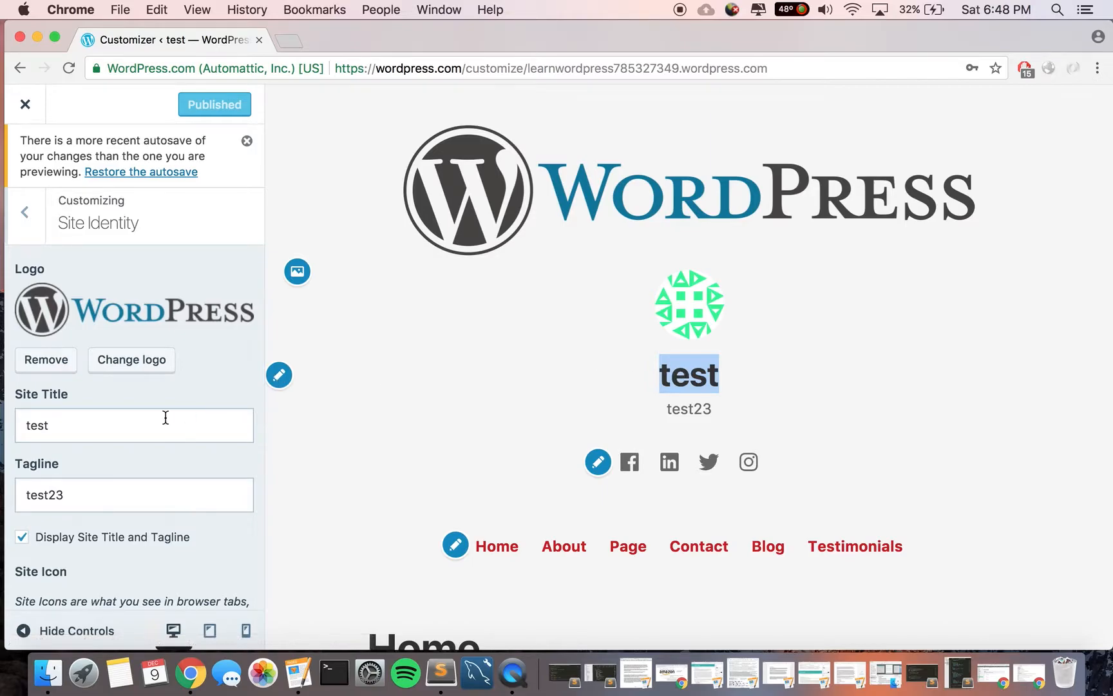
{"action": "double_click", "coordinate": [130, 425]}
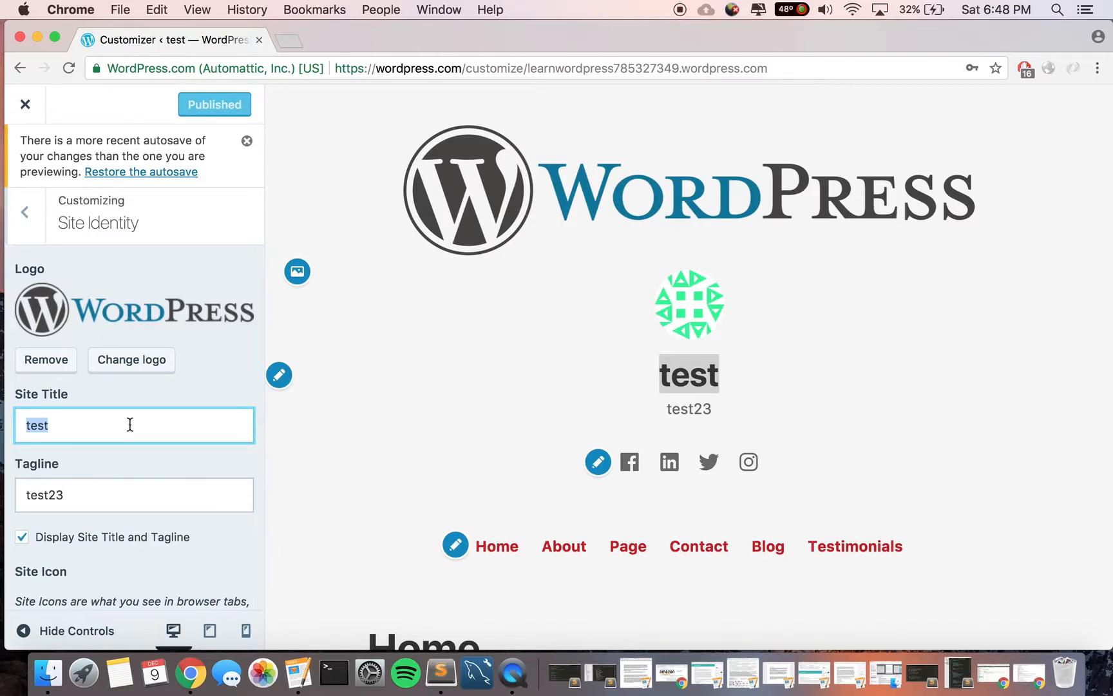
{"action": "type", "text": "Lea"}
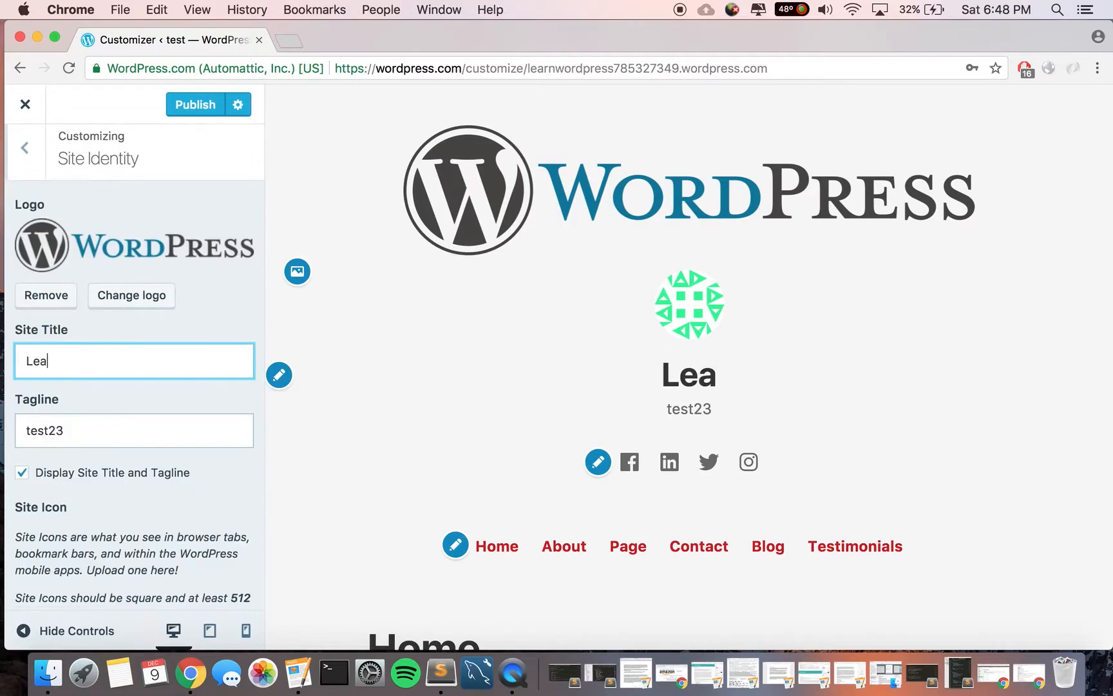
{"action": "type", "text": "rn W"}
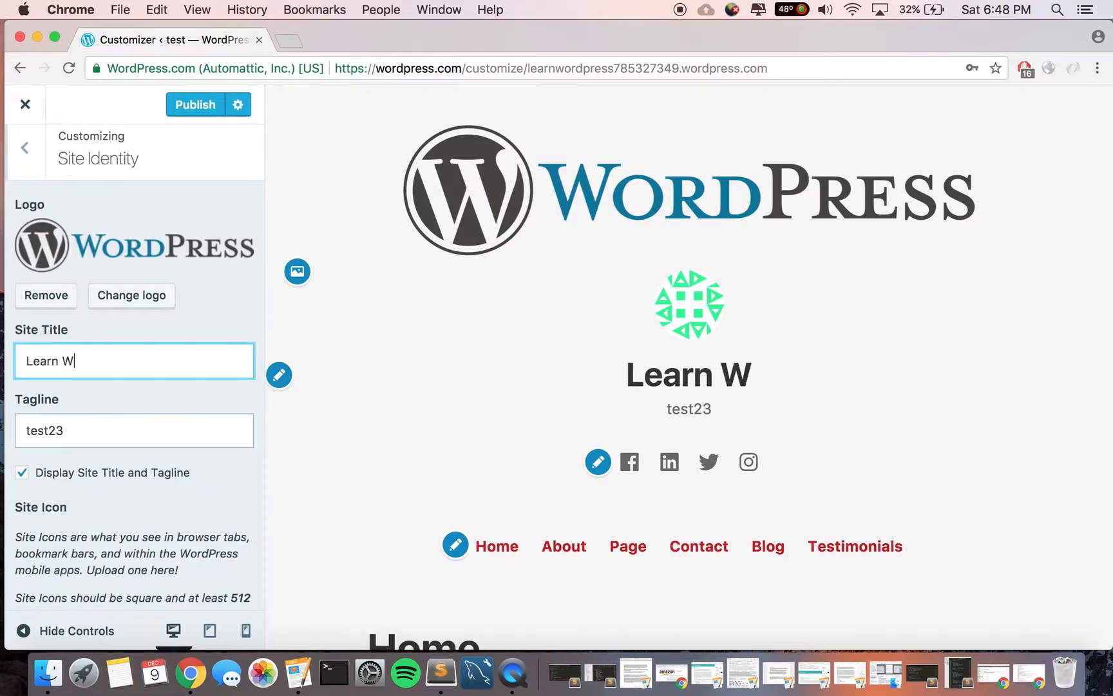
{"action": "type", "text": "ordPress"}
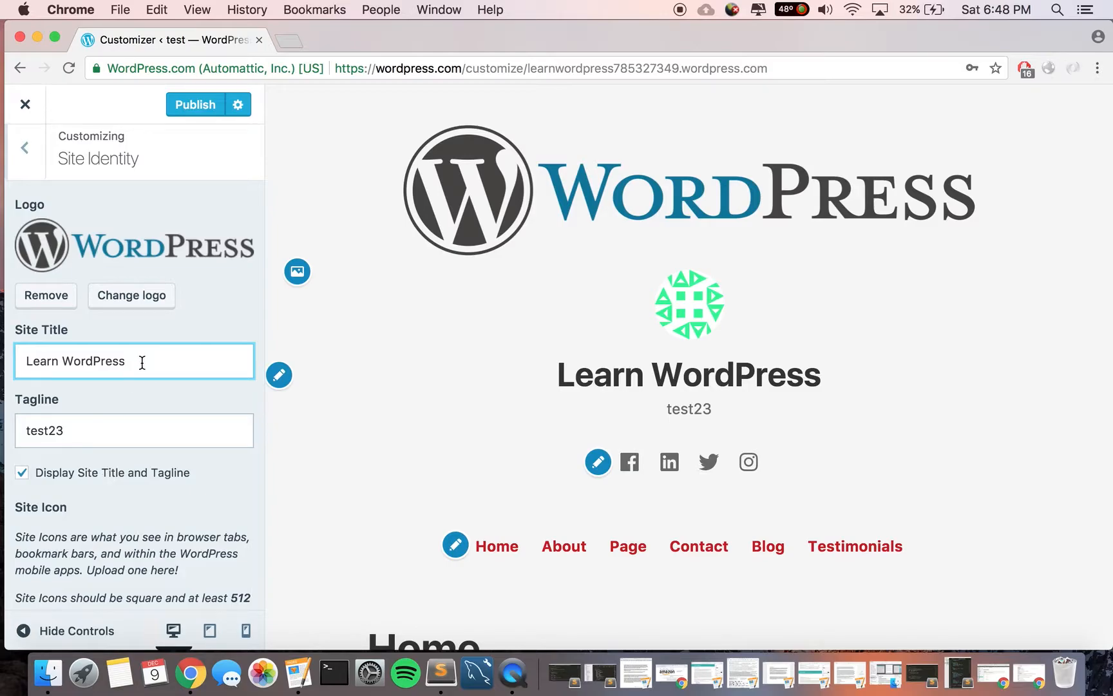
Set the site's tagline to "Exploring the different parts of WordPress together".
{"action": "triple_click", "coordinate": [99, 431]}
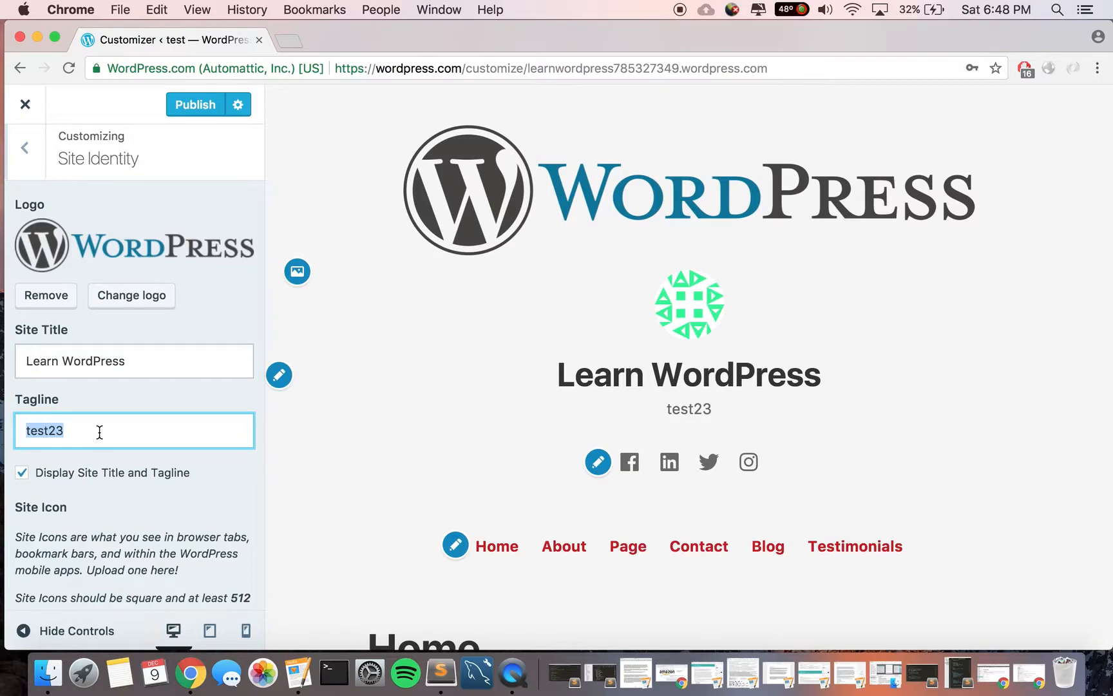
{"action": "type", "text": "Ex"}
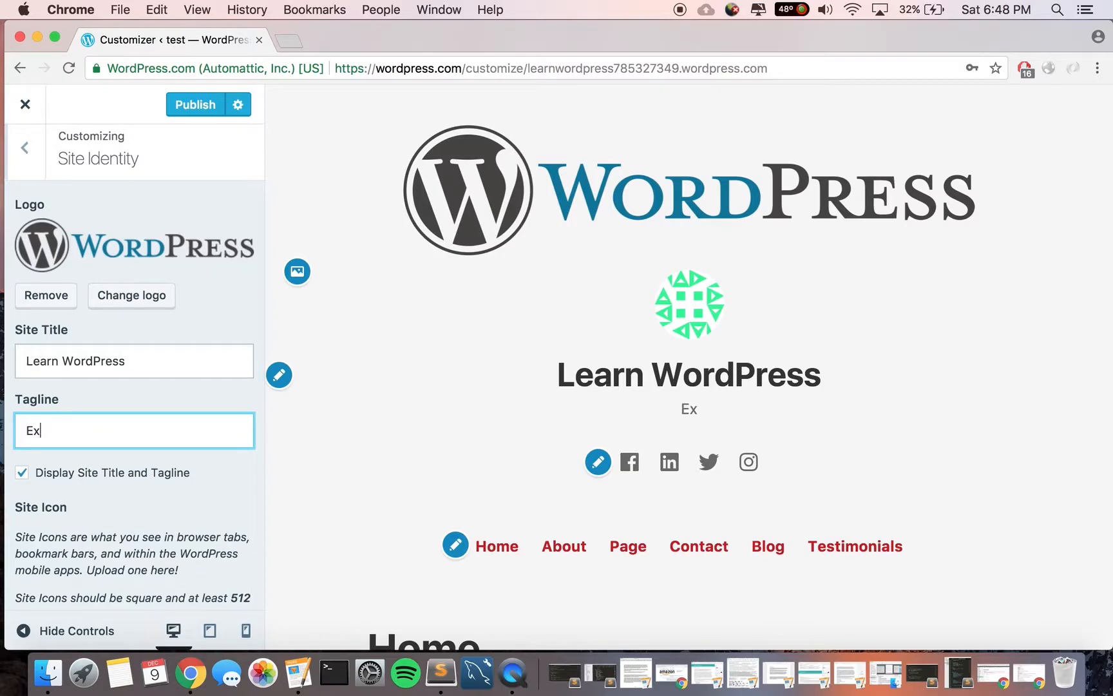
{"action": "type", "text": "ploring "}
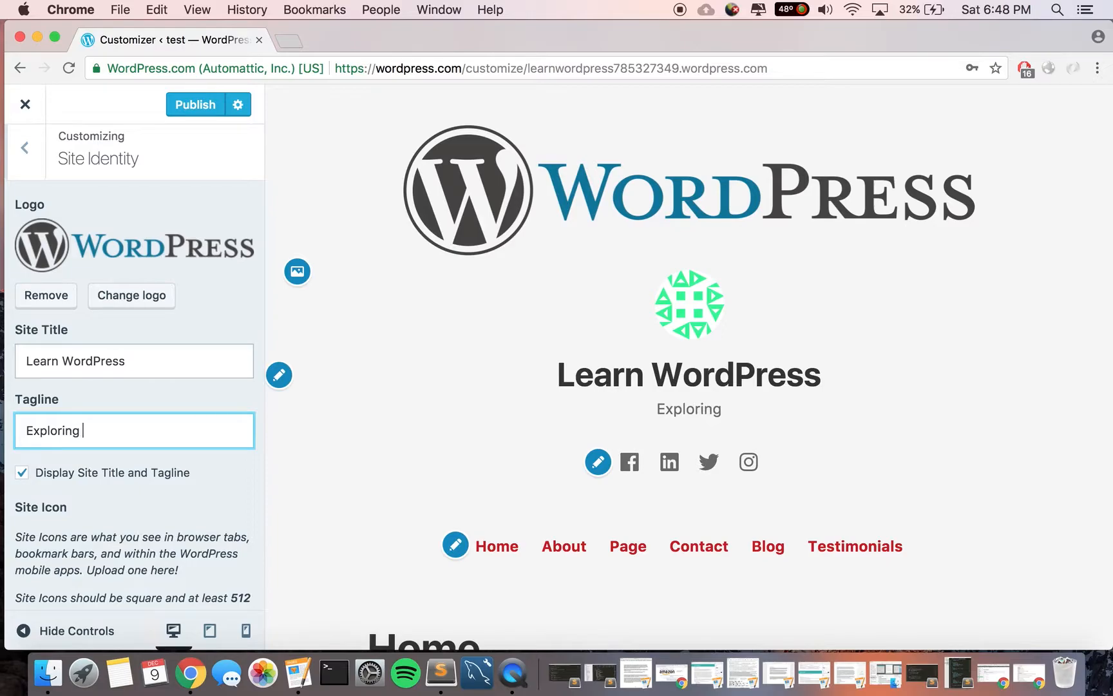
{"action": "type", "text": "the "}
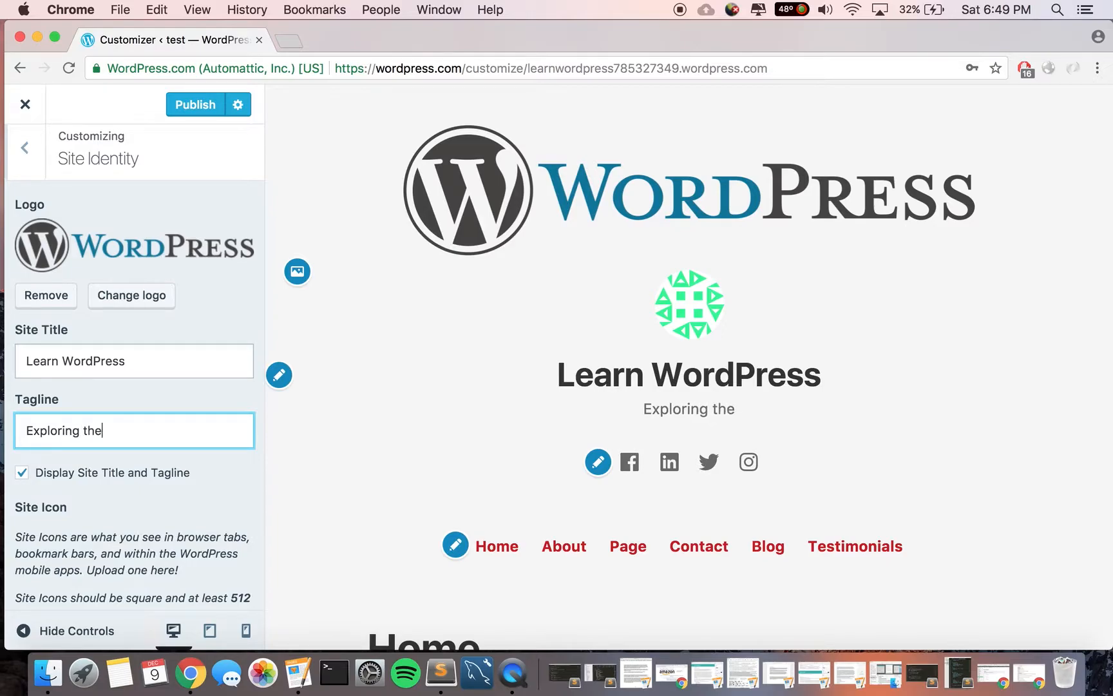
{"action": "type", "text": "different"}
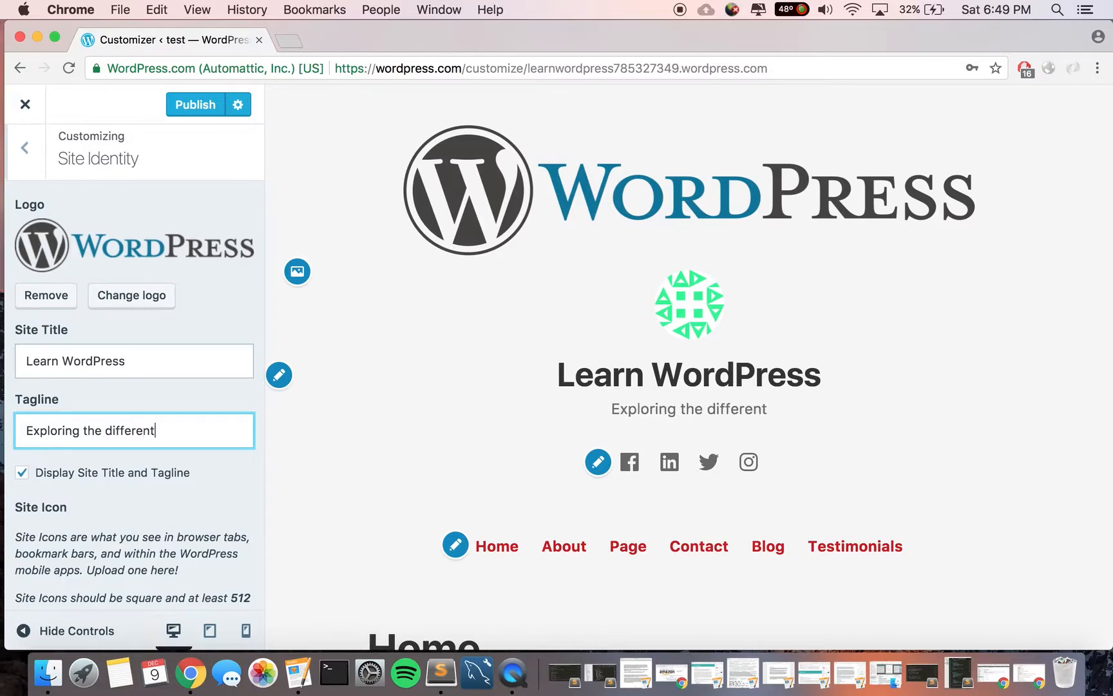
{"action": "type", "text": " parts of "}
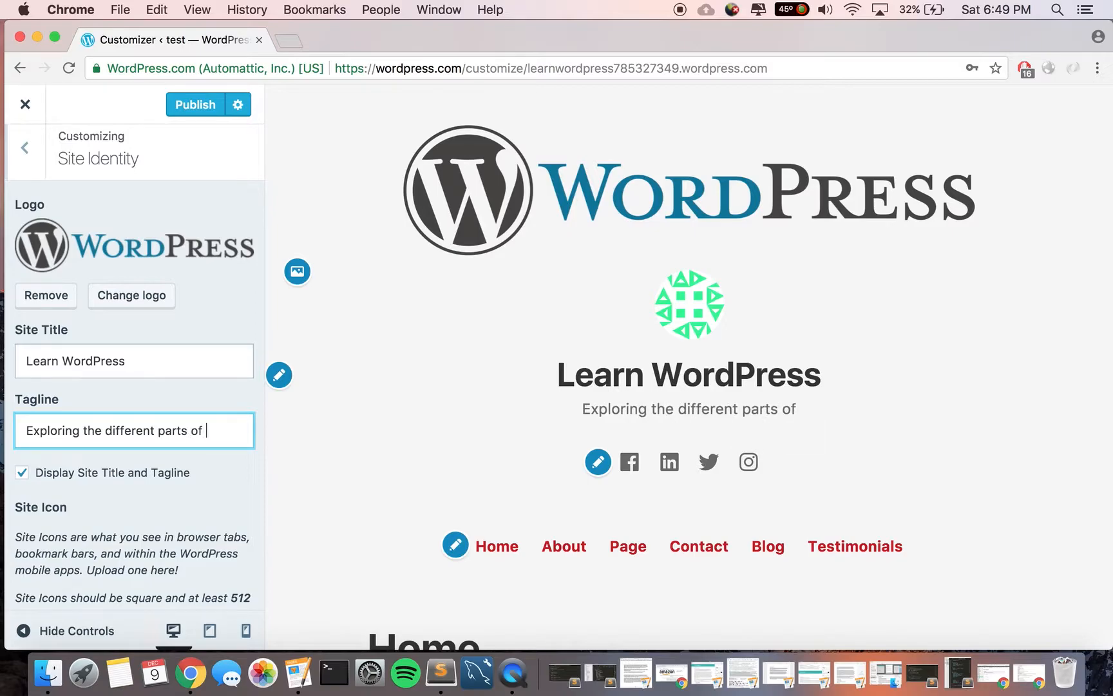
{"action": "type", "text": "WordPress tog"}
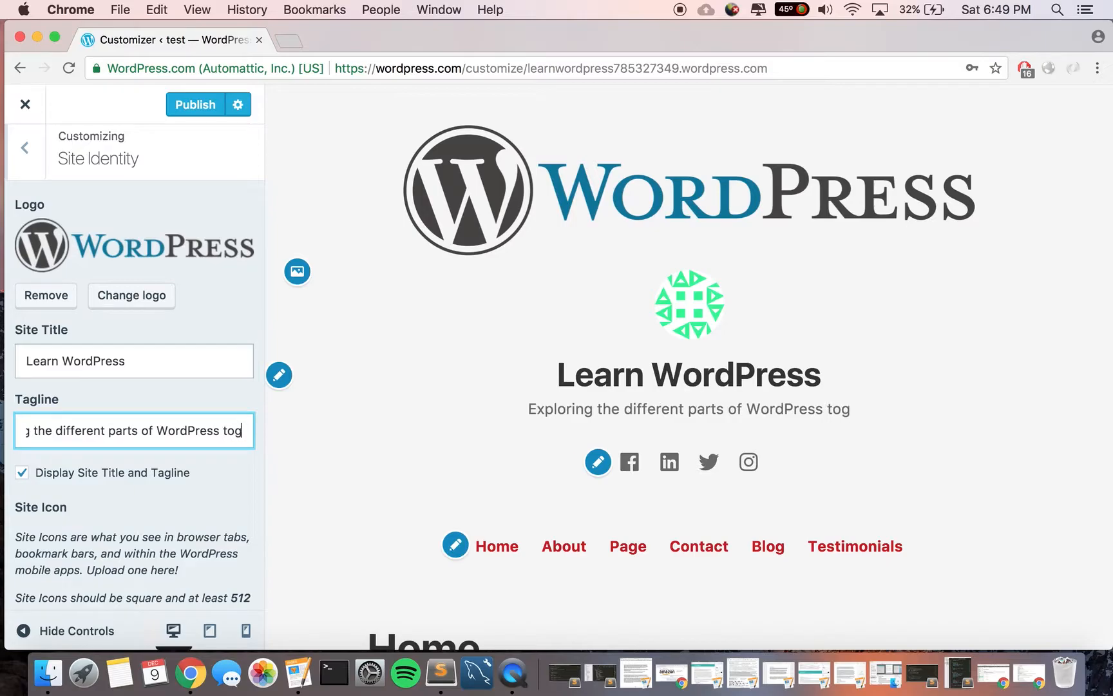
{"action": "type", "text": "ether"}
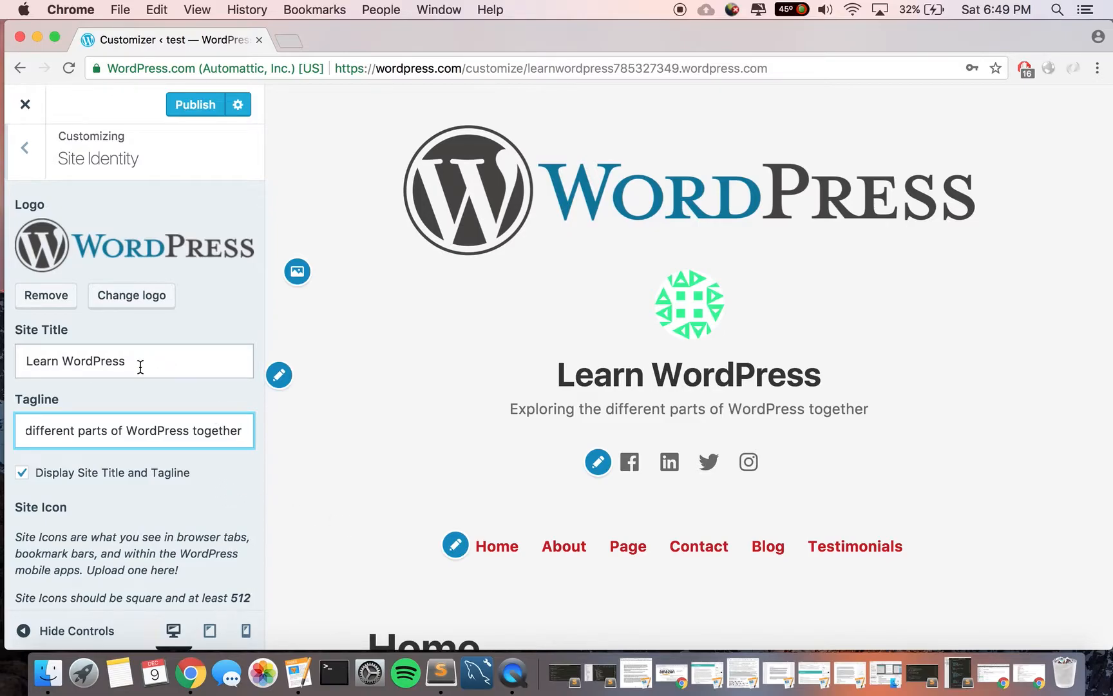
Check the site icon and footer credit settings, publish the new title and tagline, and close the Customizer.
{"action": "scroll", "coordinate": [154, 357], "scroll_direction": "down", "scroll_amount": 6}
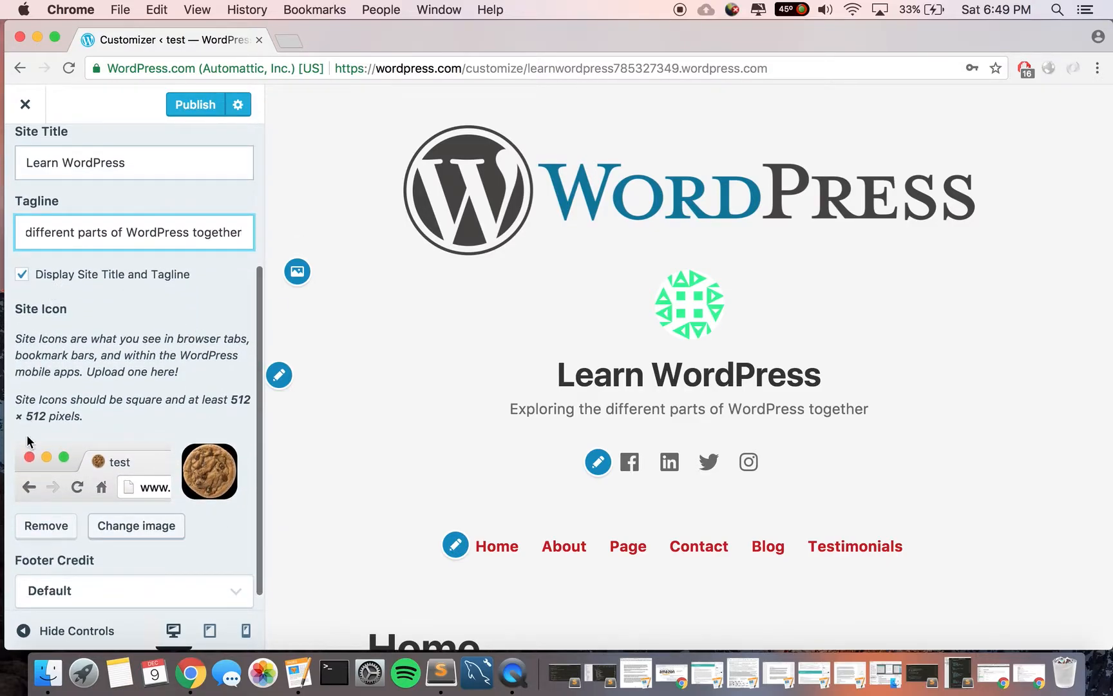
{"action": "scroll", "coordinate": [158, 530], "scroll_direction": "down", "scroll_amount": 1}
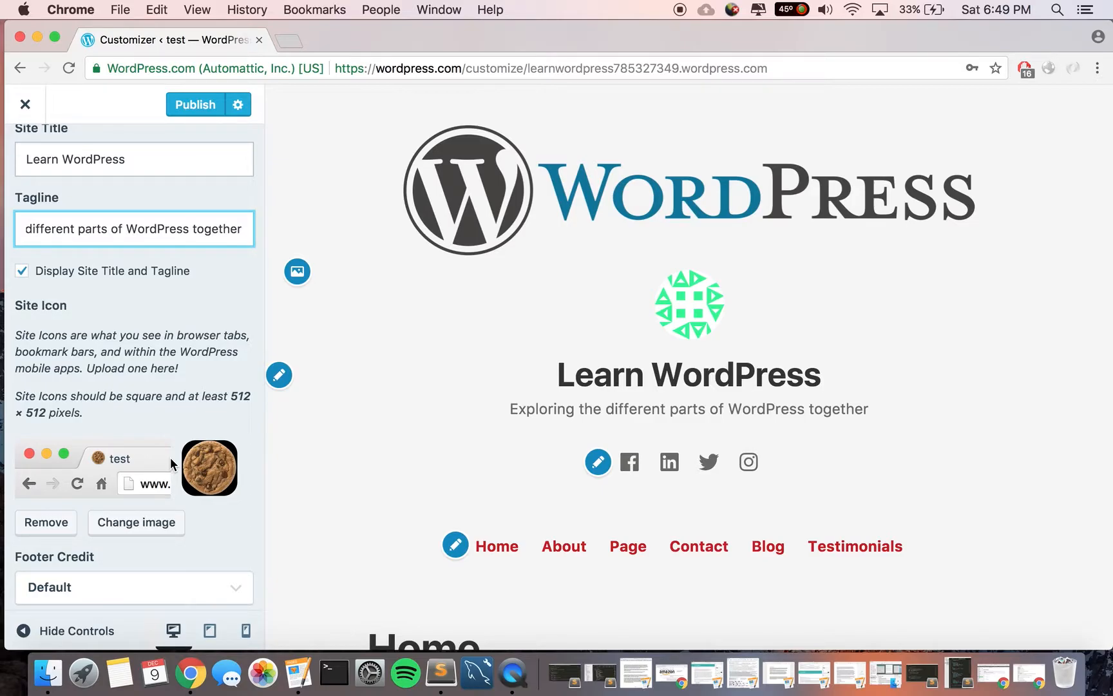
{"action": "scroll", "coordinate": [171, 457], "scroll_direction": "down", "scroll_amount": 1}
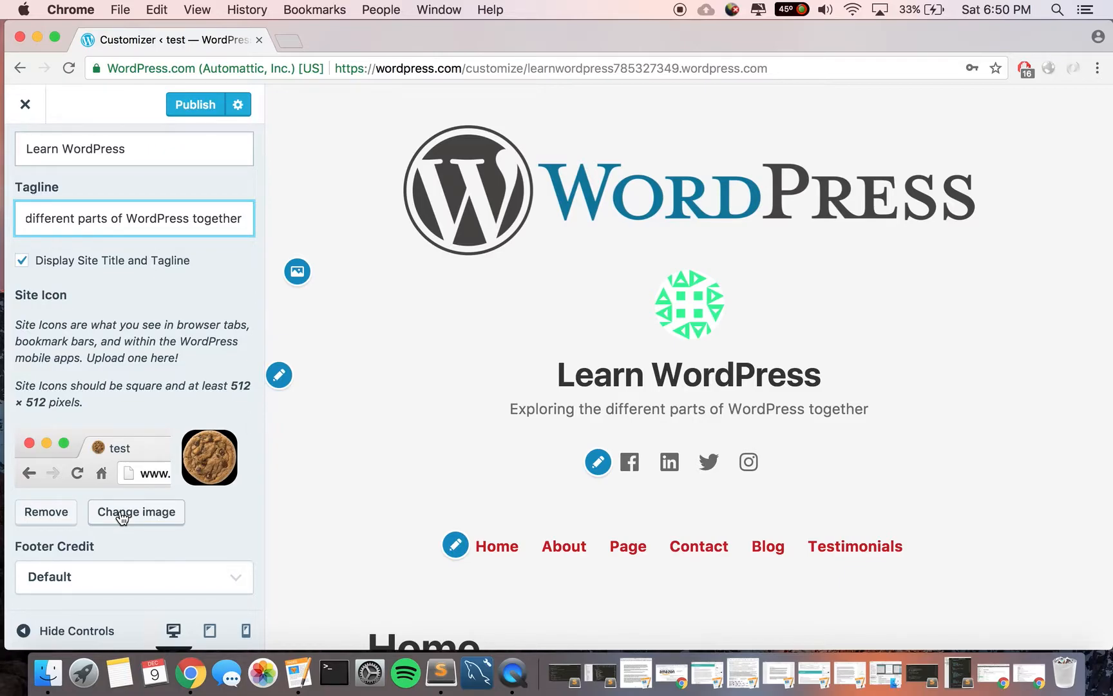
{"action": "scroll", "coordinate": [137, 351], "scroll_direction": "up", "scroll_amount": 4}
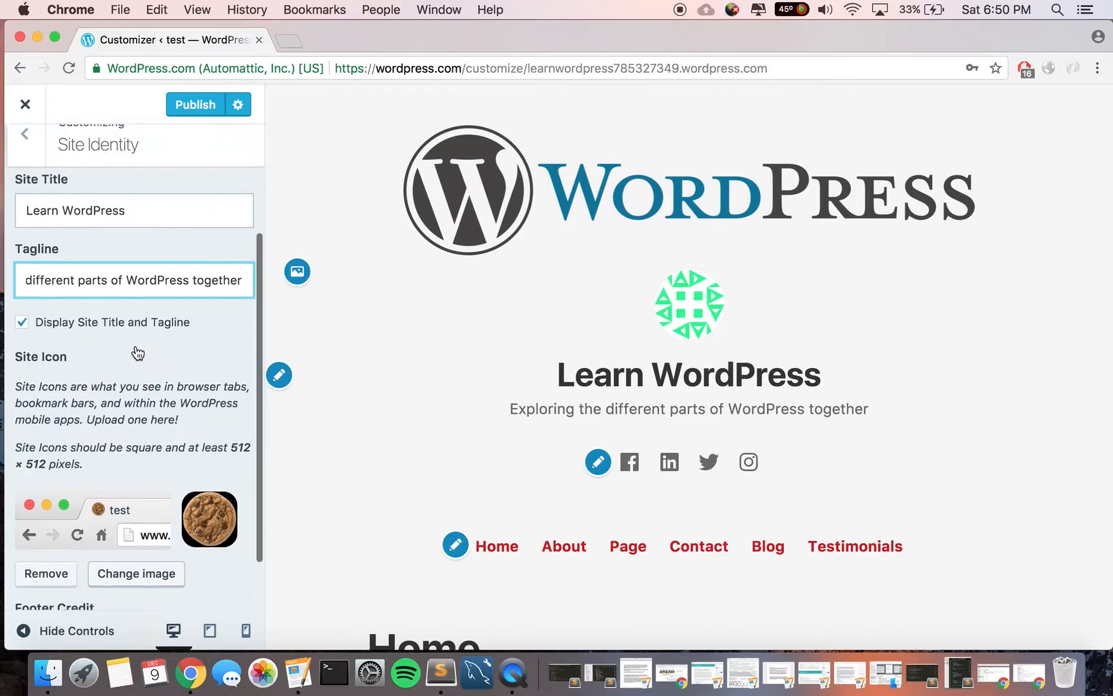
{"action": "scroll", "coordinate": [137, 353], "scroll_direction": "down", "scroll_amount": 2}
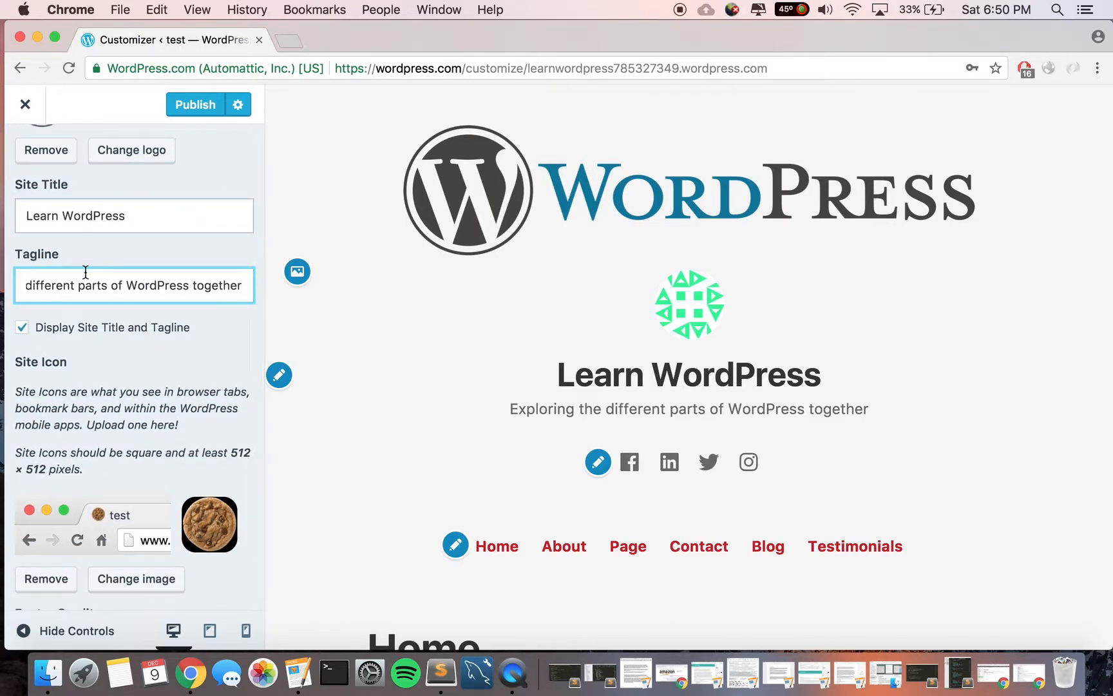
{"action": "left_click", "coordinate": [193, 105]}
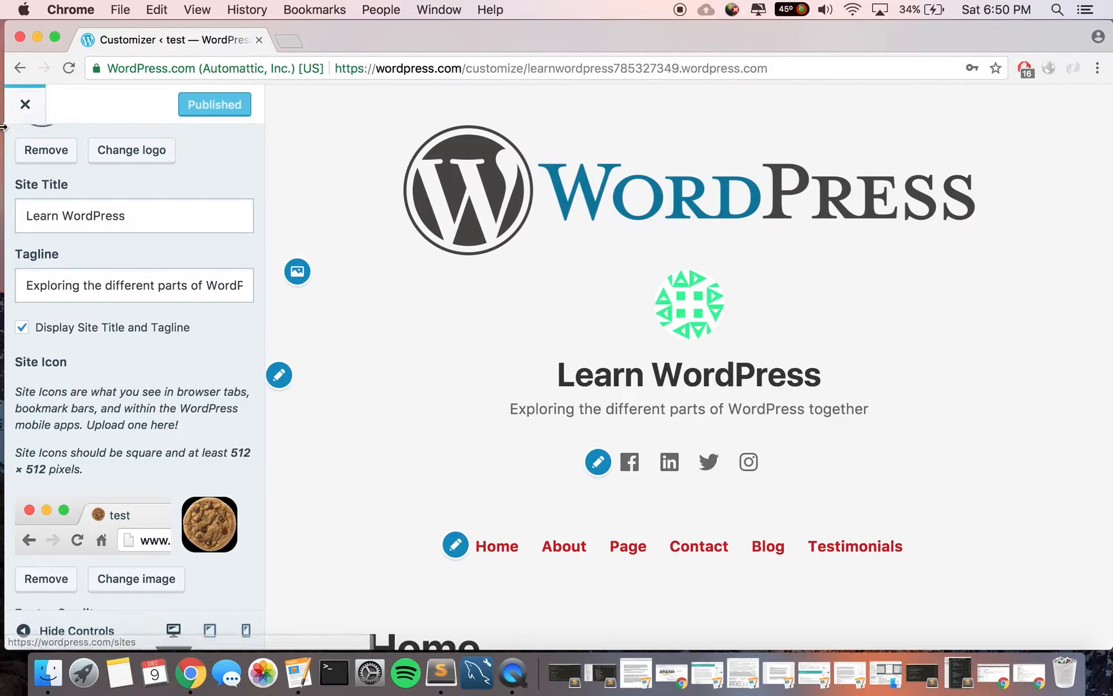
{"action": "left_click", "coordinate": [24, 119]}
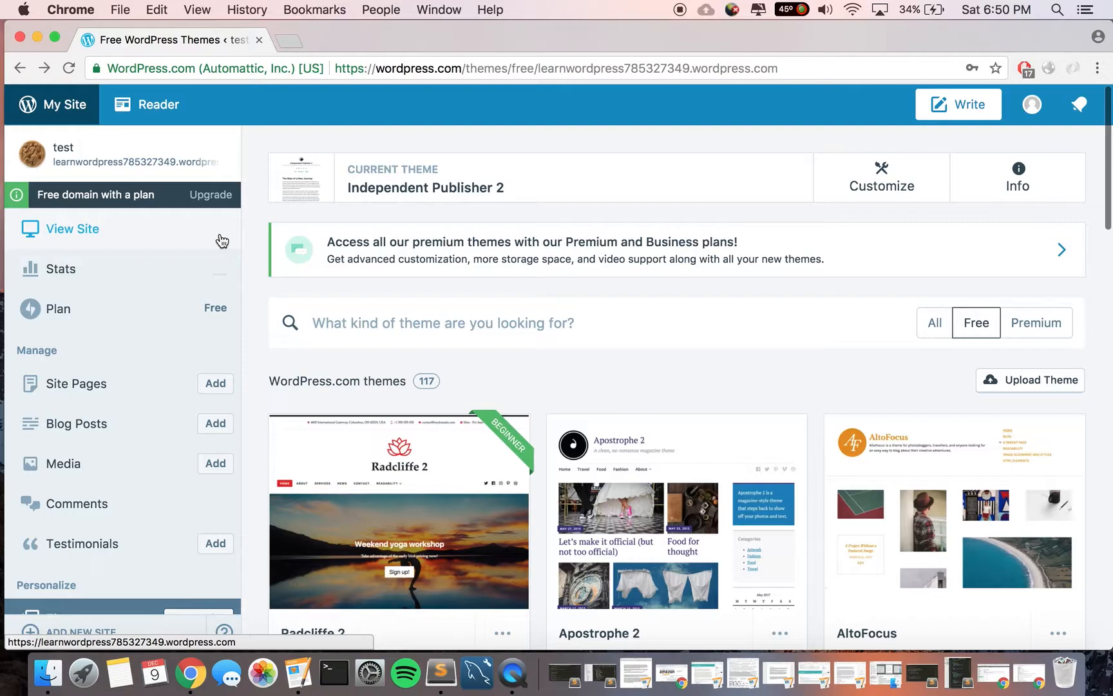
View the test site's preview, open the live site in a new browser tab and switch to that tab.
{"action": "scroll", "coordinate": [222, 241], "scroll_direction": "down", "scroll_amount": 1}
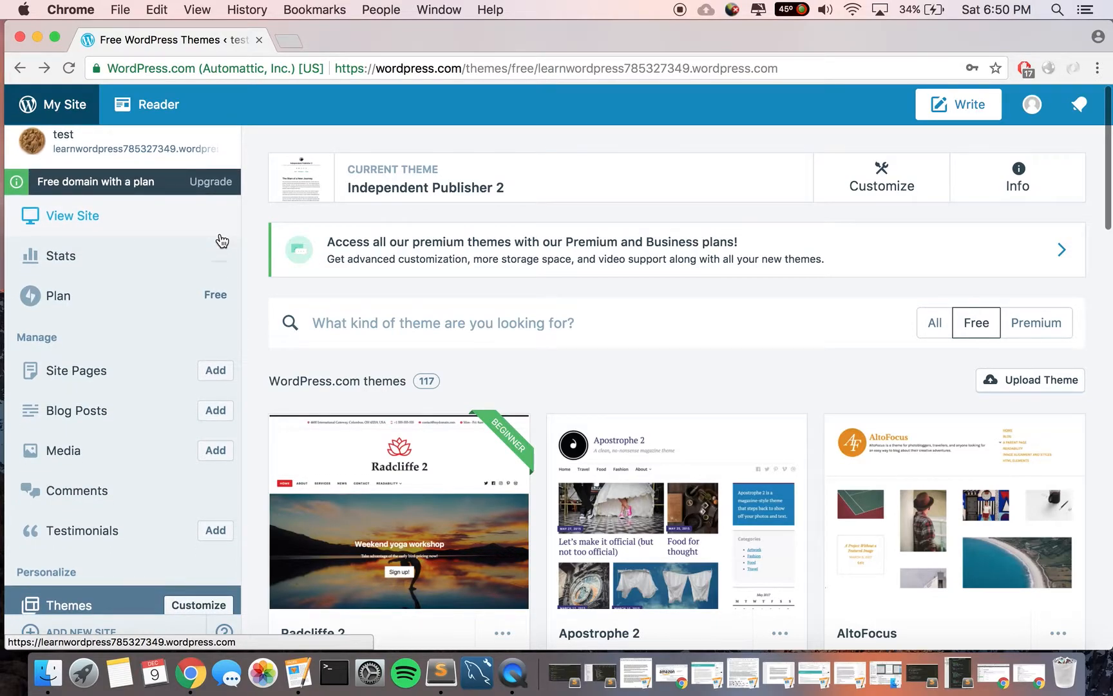
{"action": "scroll", "coordinate": [223, 241], "scroll_direction": "down", "scroll_amount": 3}
{"action": "scroll", "coordinate": [174, 202], "scroll_direction": "up", "scroll_amount": 4}
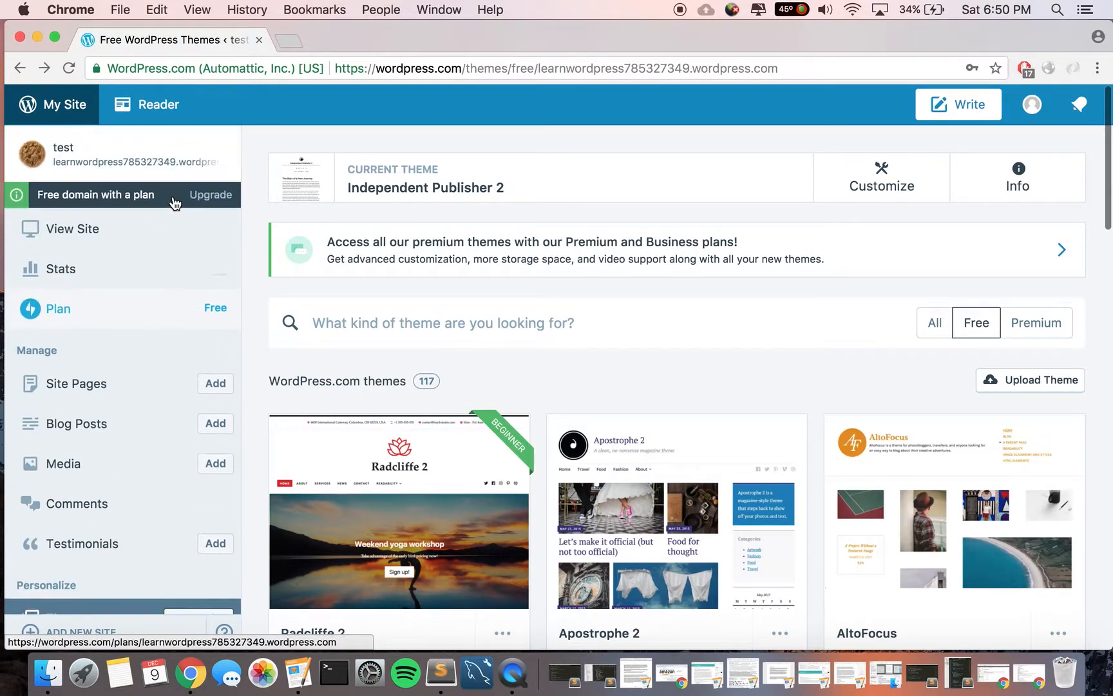
{"action": "left_click", "coordinate": [156, 240]}
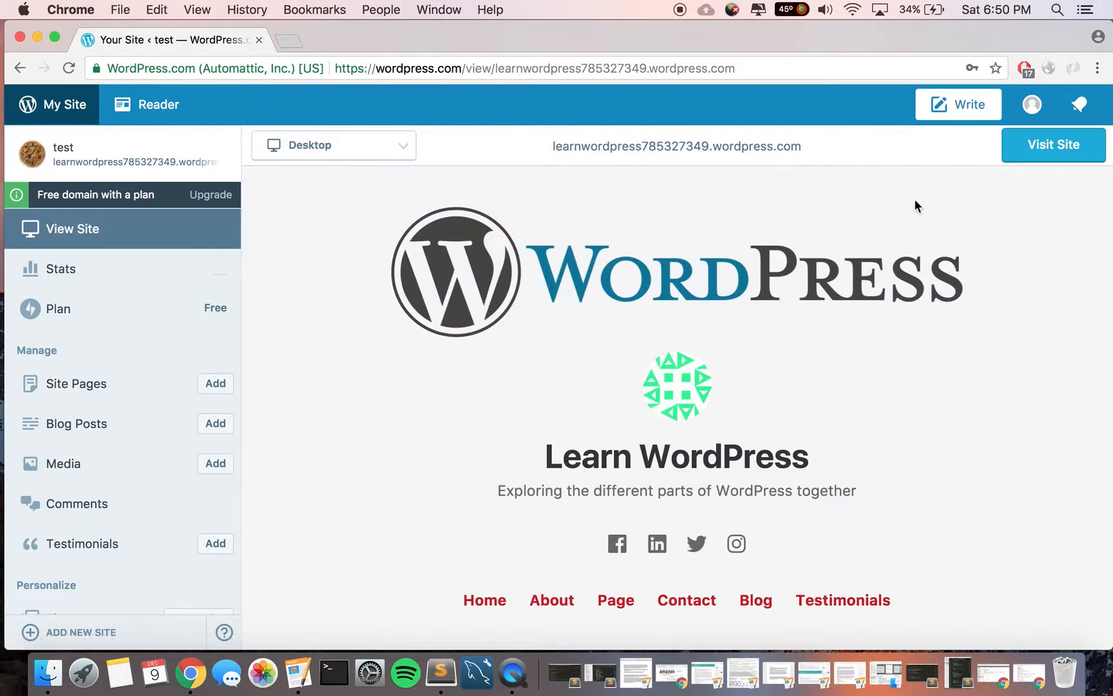
{"action": "right_click", "coordinate": [1027, 152]}
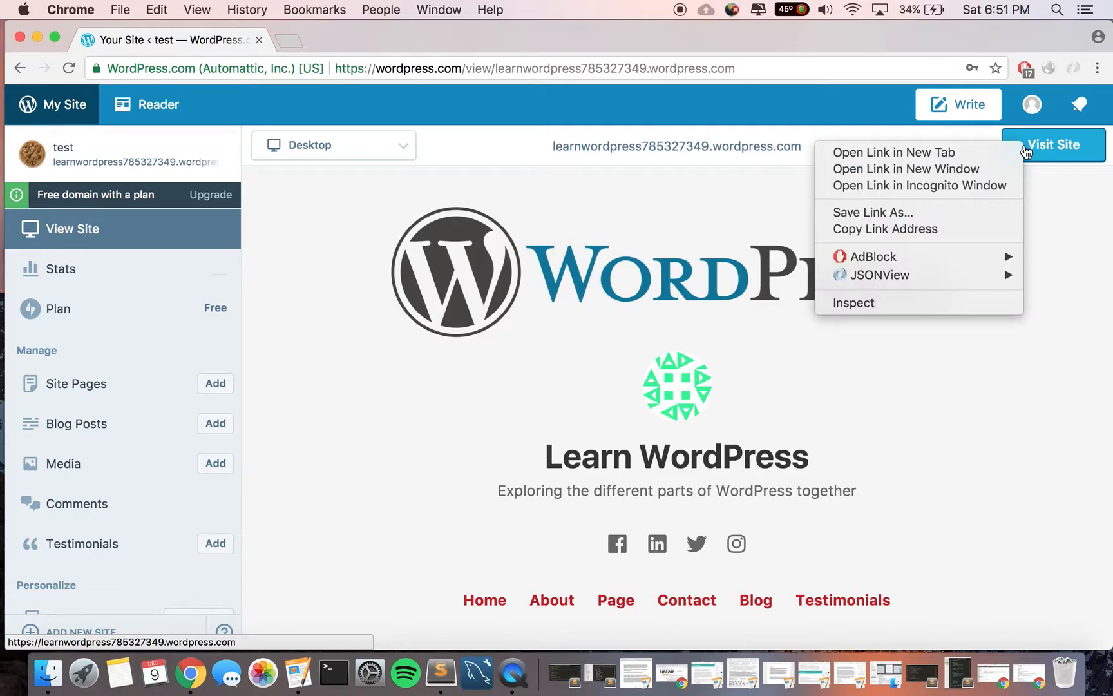
{"action": "left_click", "coordinate": [996, 153]}
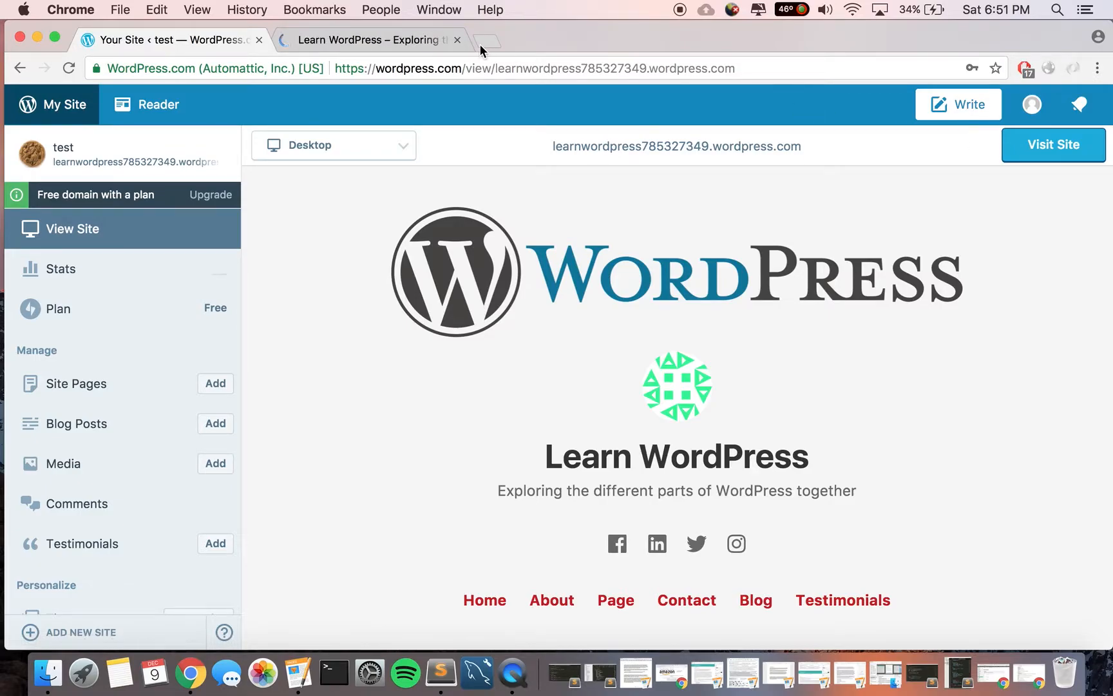
{"action": "left_click", "coordinate": [357, 40]}
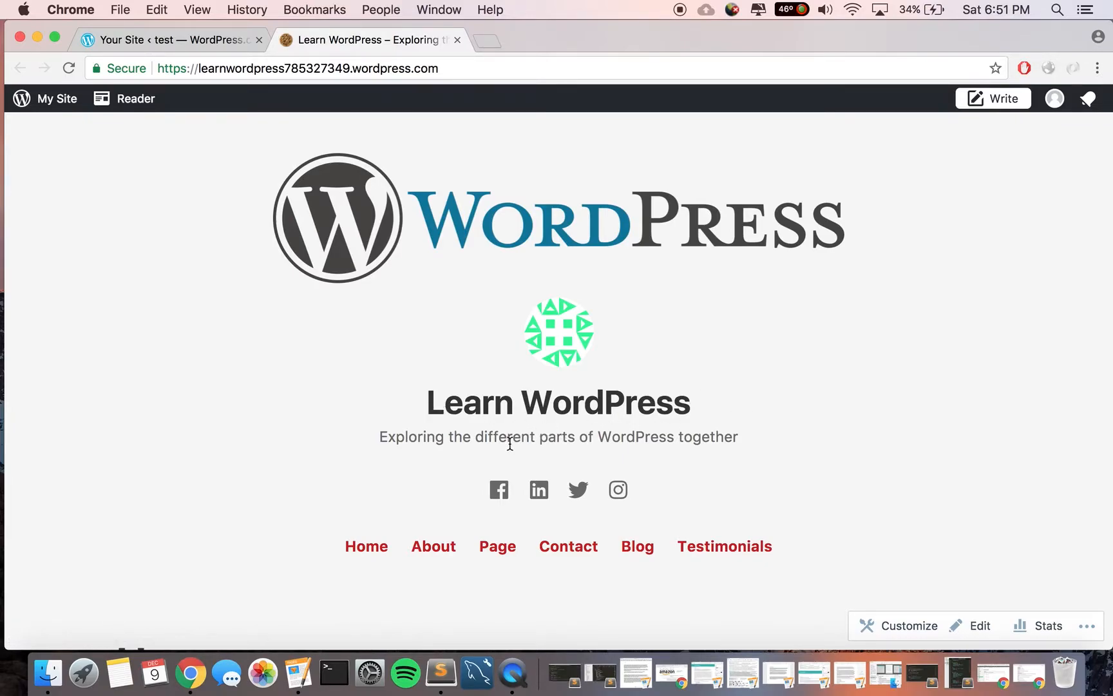
Return to the site dashboard's browser tab and open the background color palettes in the Customizer's Colors & Backgrounds settings.
{"action": "scroll", "coordinate": [679, 437], "scroll_direction": "down", "scroll_amount": 1}
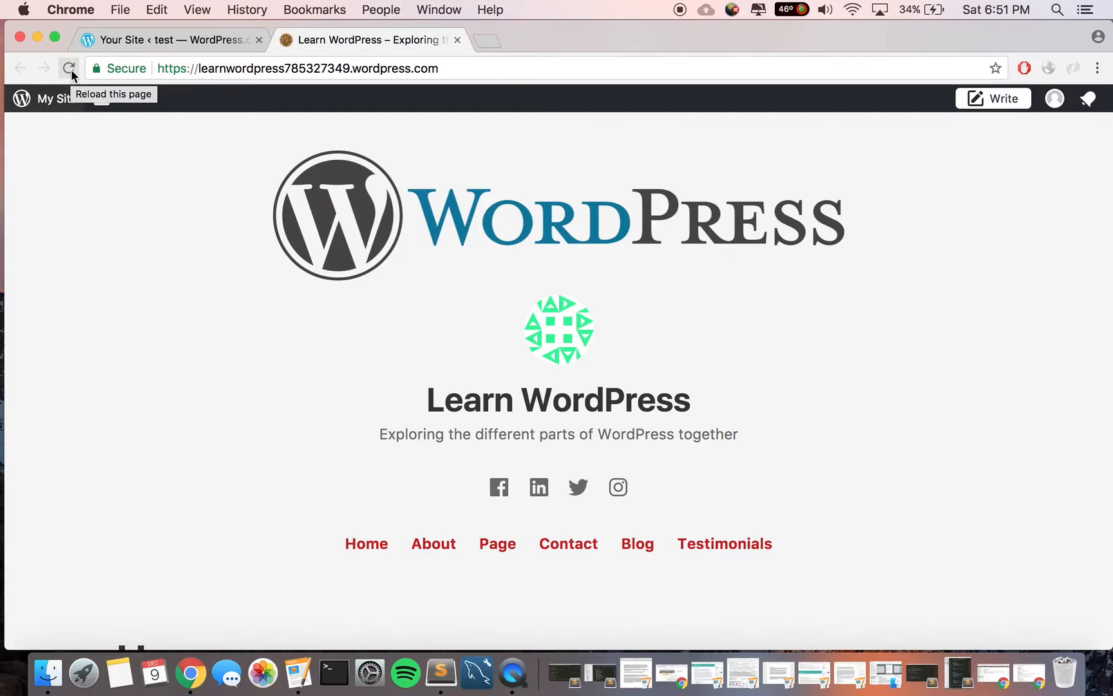
{"action": "left_click", "coordinate": [145, 37]}
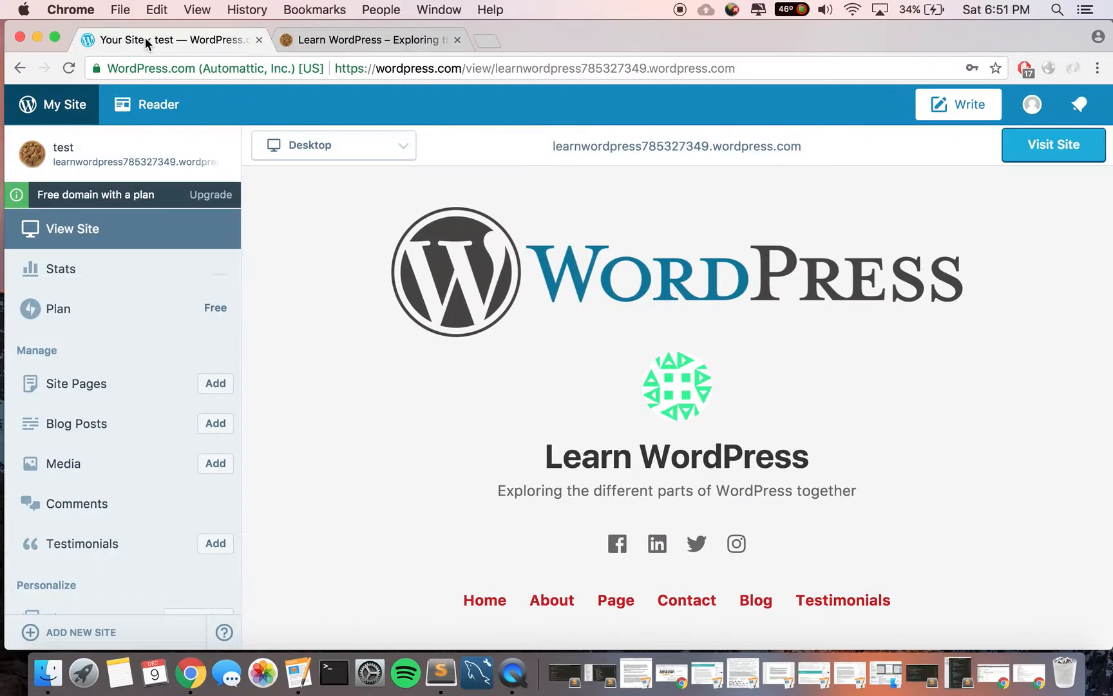
{"action": "scroll", "coordinate": [112, 527], "scroll_direction": "down", "scroll_amount": 1}
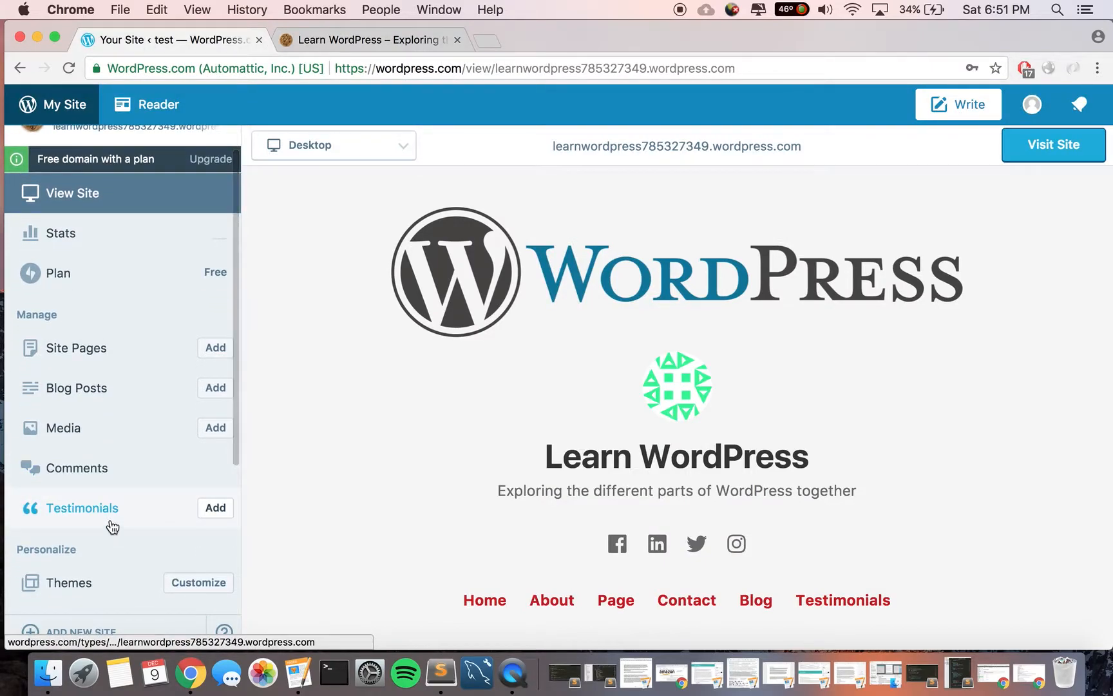
{"action": "left_click", "coordinate": [203, 587]}
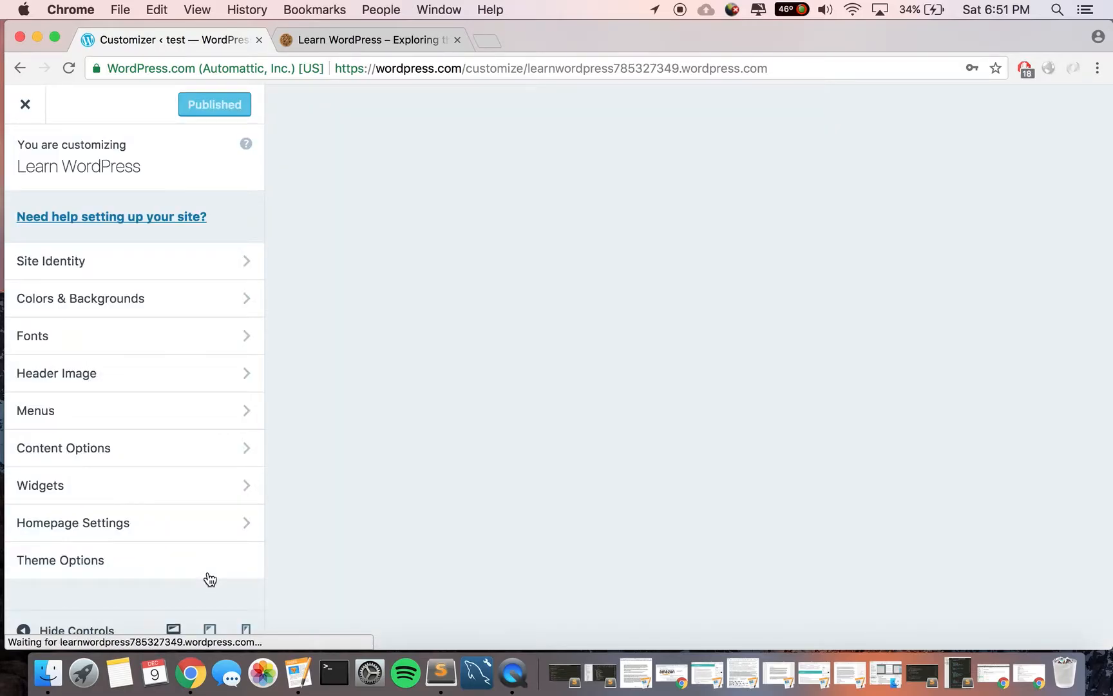
{"action": "left_click", "coordinate": [169, 302]}
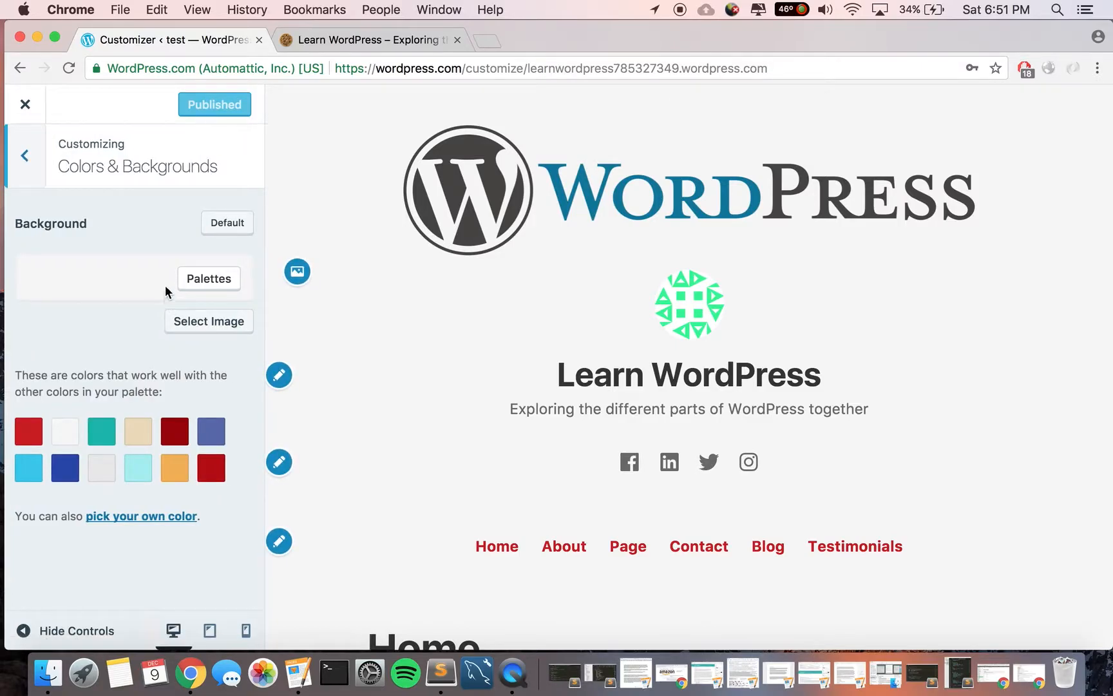
{"action": "left_click", "coordinate": [206, 281]}
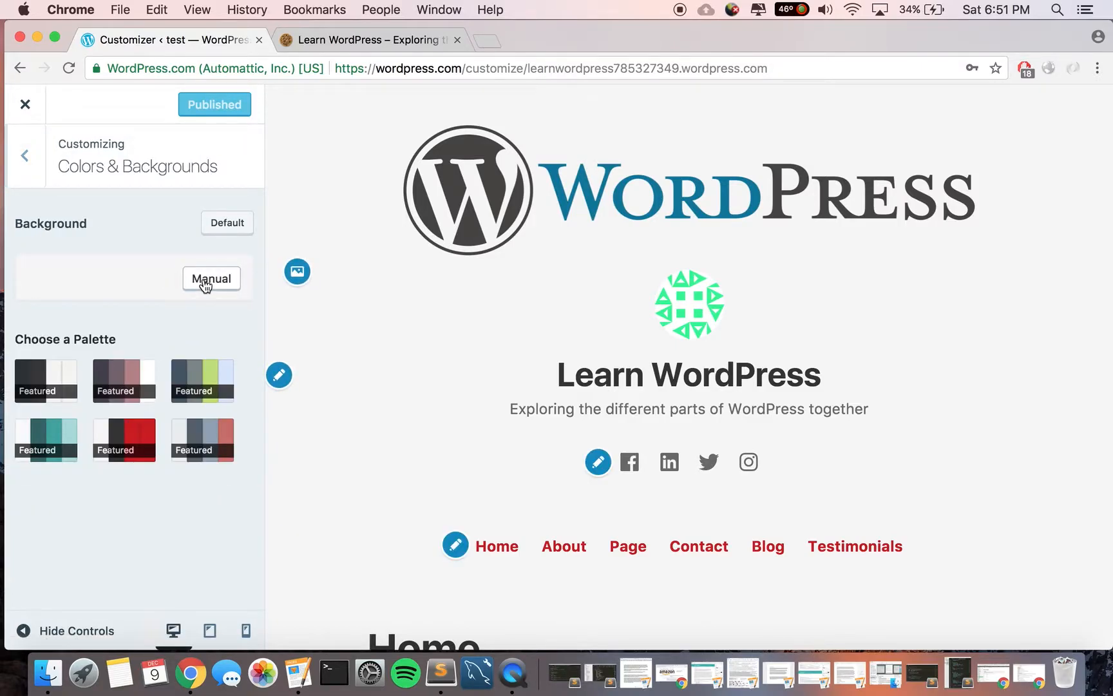
Compare the featured color palettes in the site preview, apply the white-and-teal one and return to the Customizer's main sections.
{"action": "left_click", "coordinate": [126, 389]}
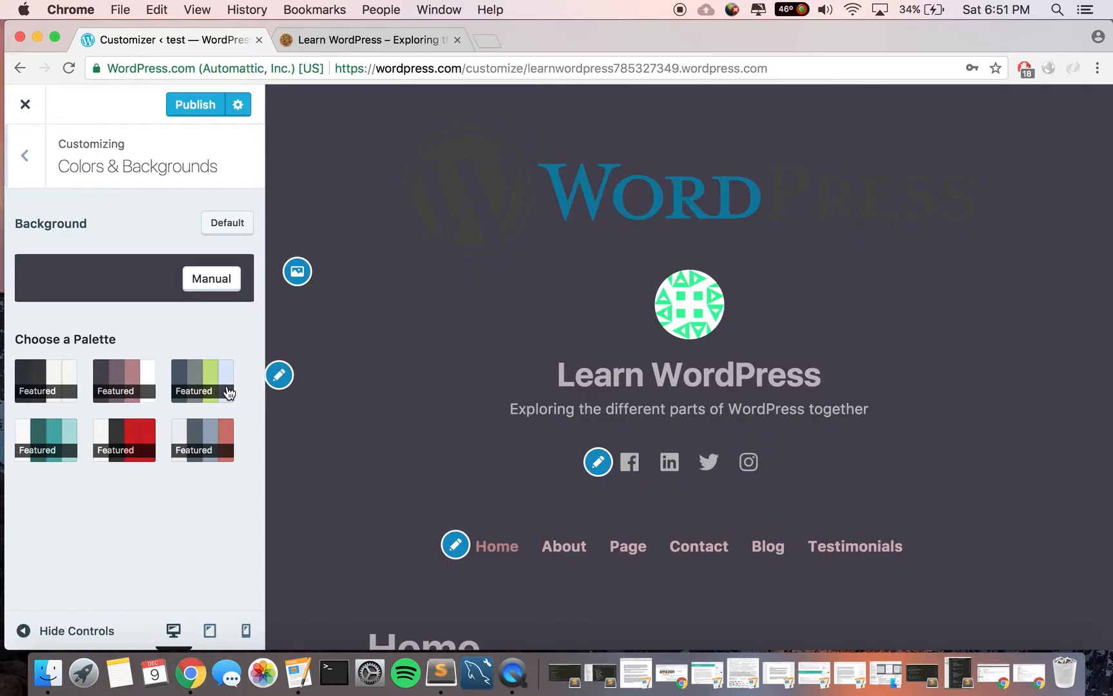
{"action": "left_click", "coordinate": [200, 391]}
{"action": "left_click", "coordinate": [221, 430]}
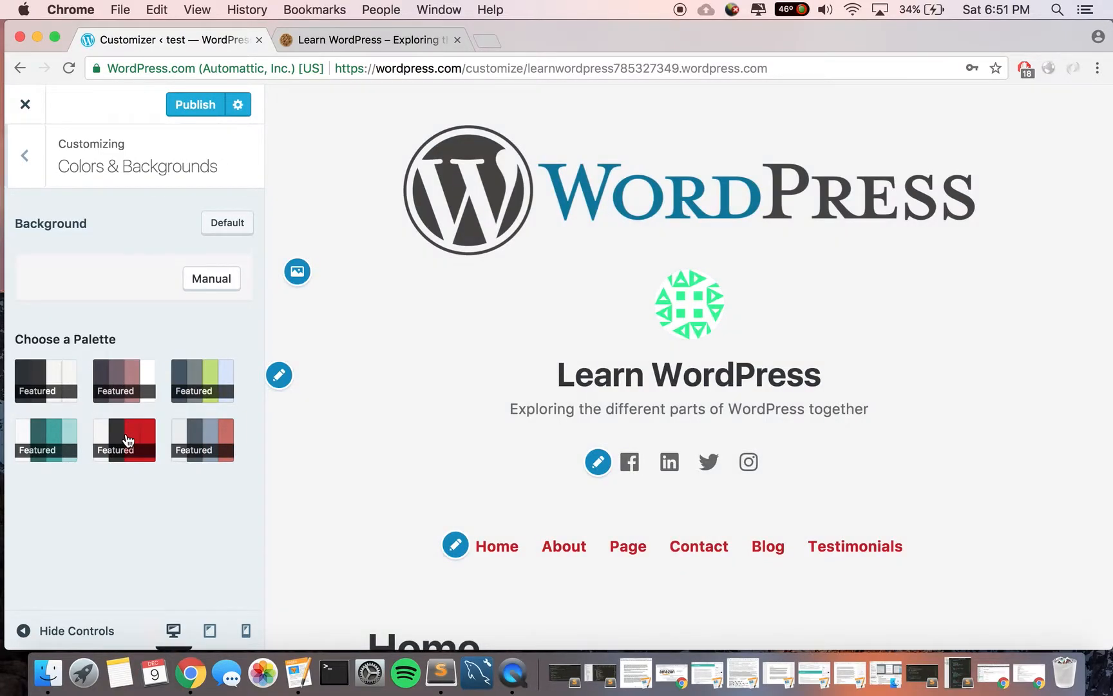
{"action": "left_click", "coordinate": [42, 436]}
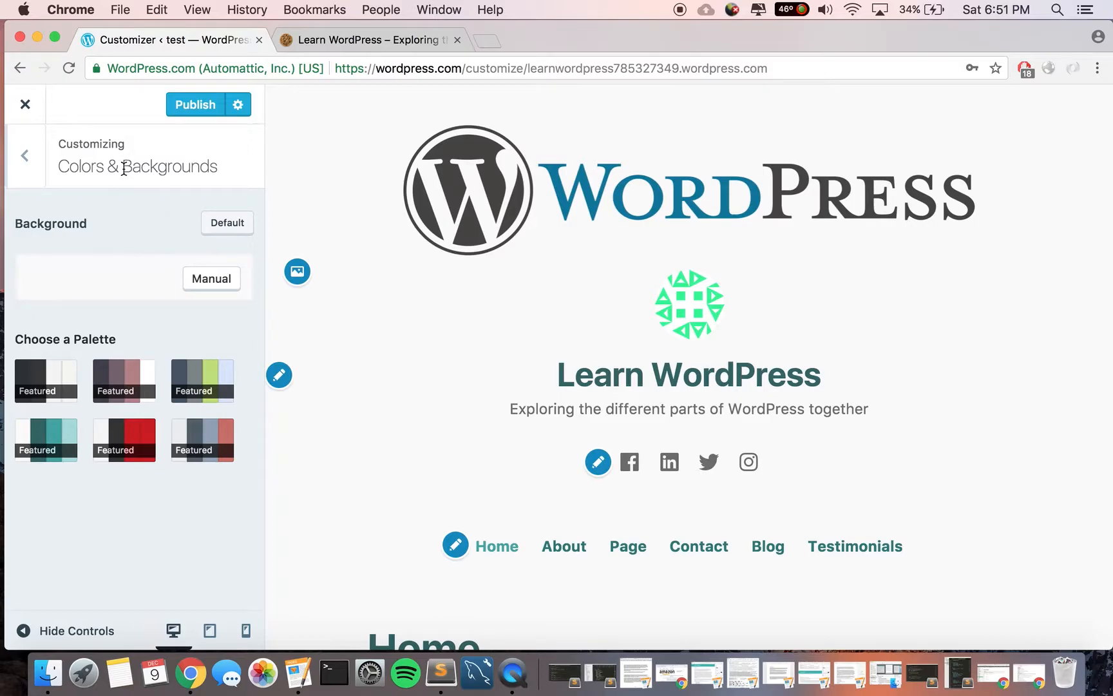
{"action": "left_click", "coordinate": [138, 384]}
{"action": "left_click", "coordinate": [231, 385]}
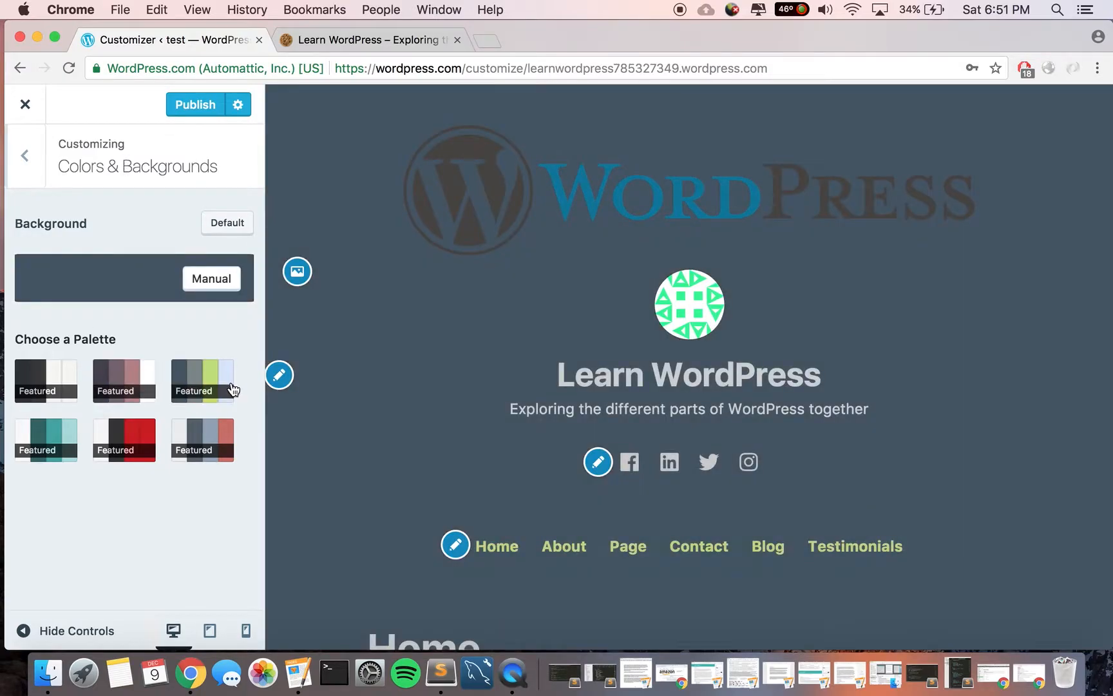
{"action": "left_click", "coordinate": [138, 442]}
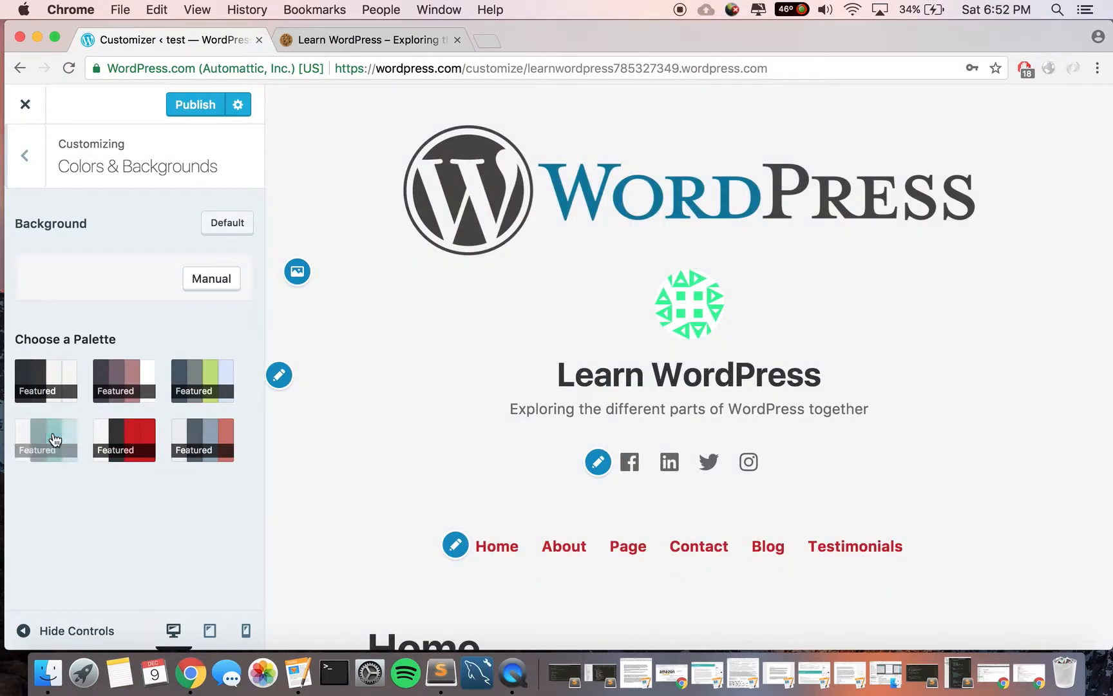
{"action": "left_click", "coordinate": [90, 376]}
{"action": "left_click", "coordinate": [122, 382]}
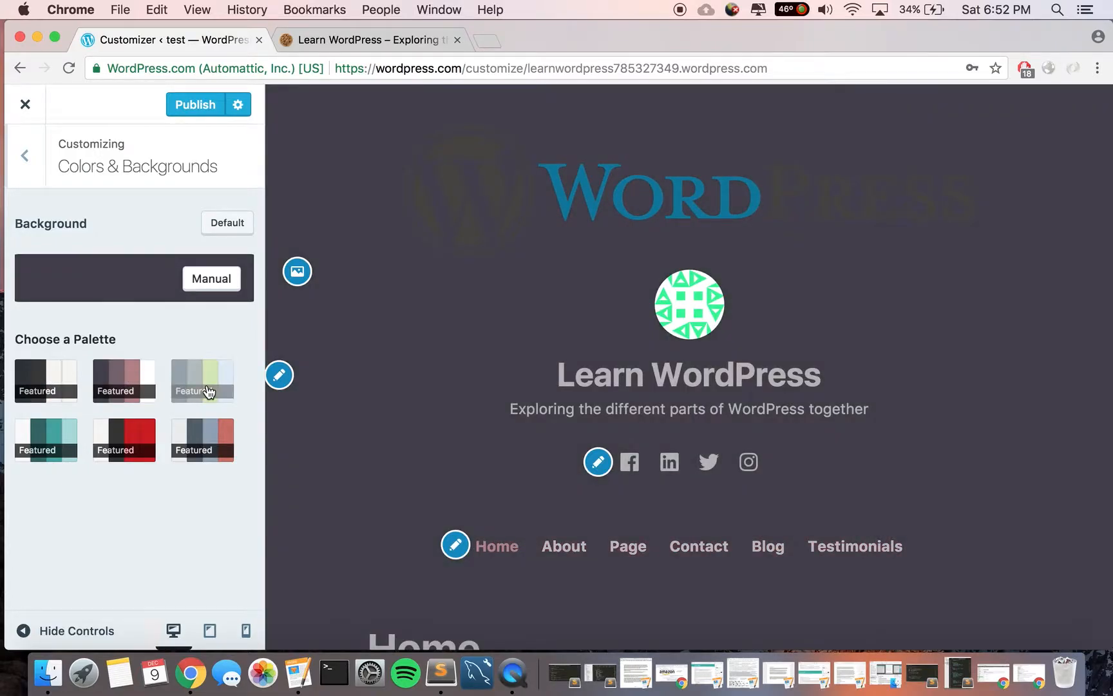
{"action": "left_click", "coordinate": [209, 390]}
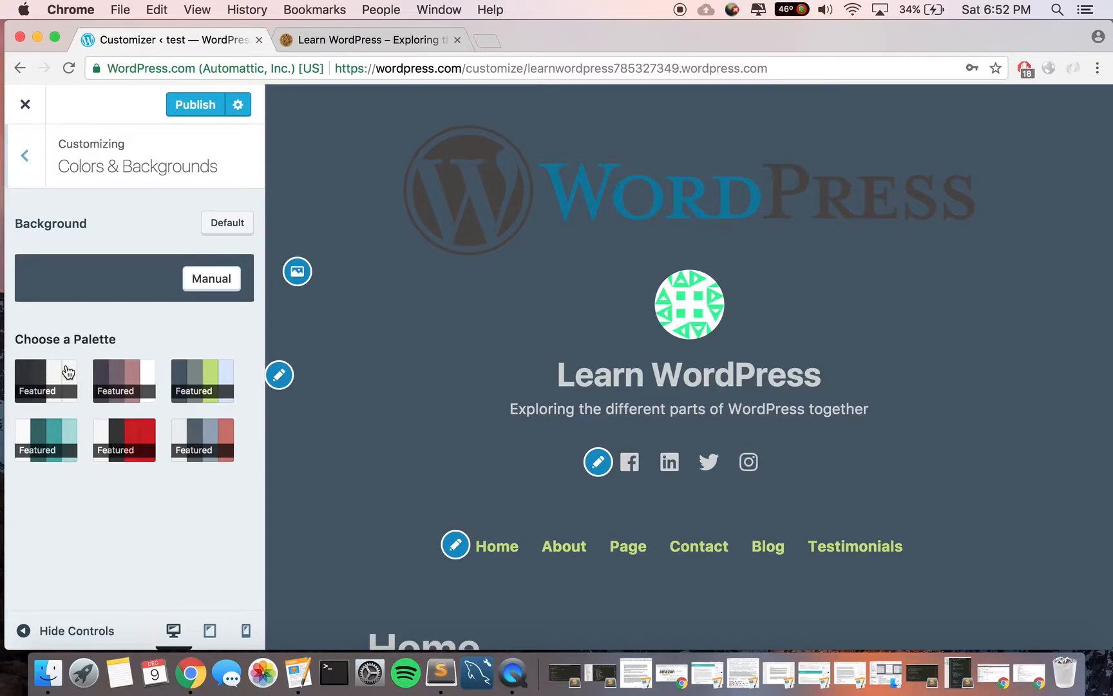
{"action": "left_click", "coordinate": [52, 425]}
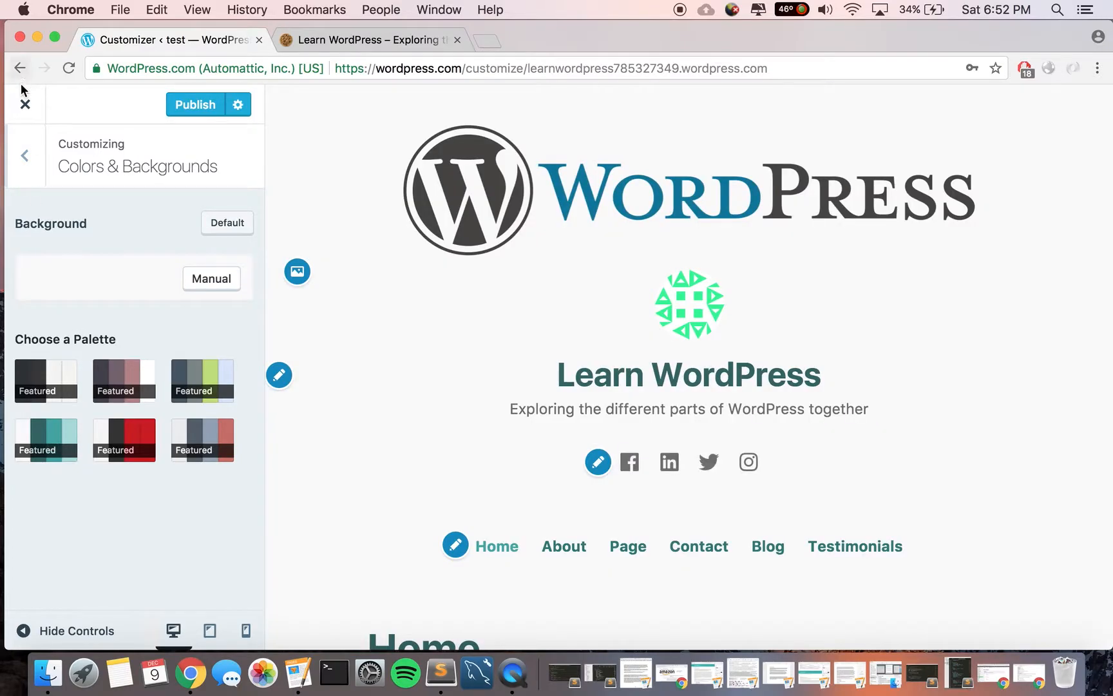
{"action": "left_click", "coordinate": [24, 169]}
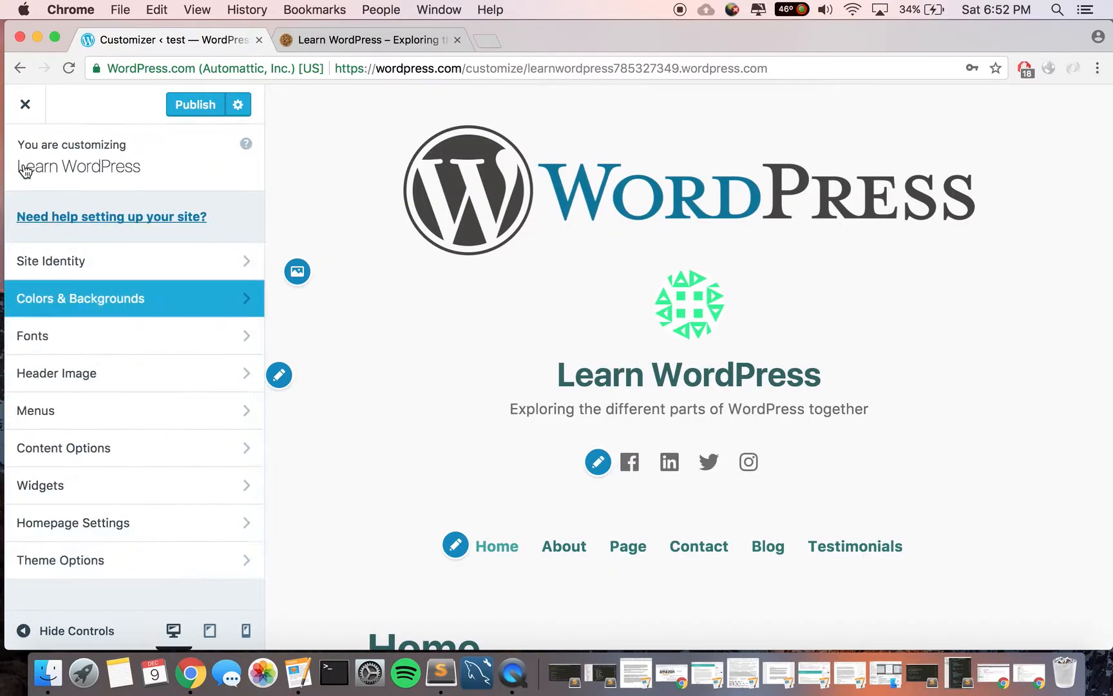
Set the site's headings font to Lobster Two and check the headings throughout the page preview.
{"action": "left_click", "coordinate": [76, 341]}
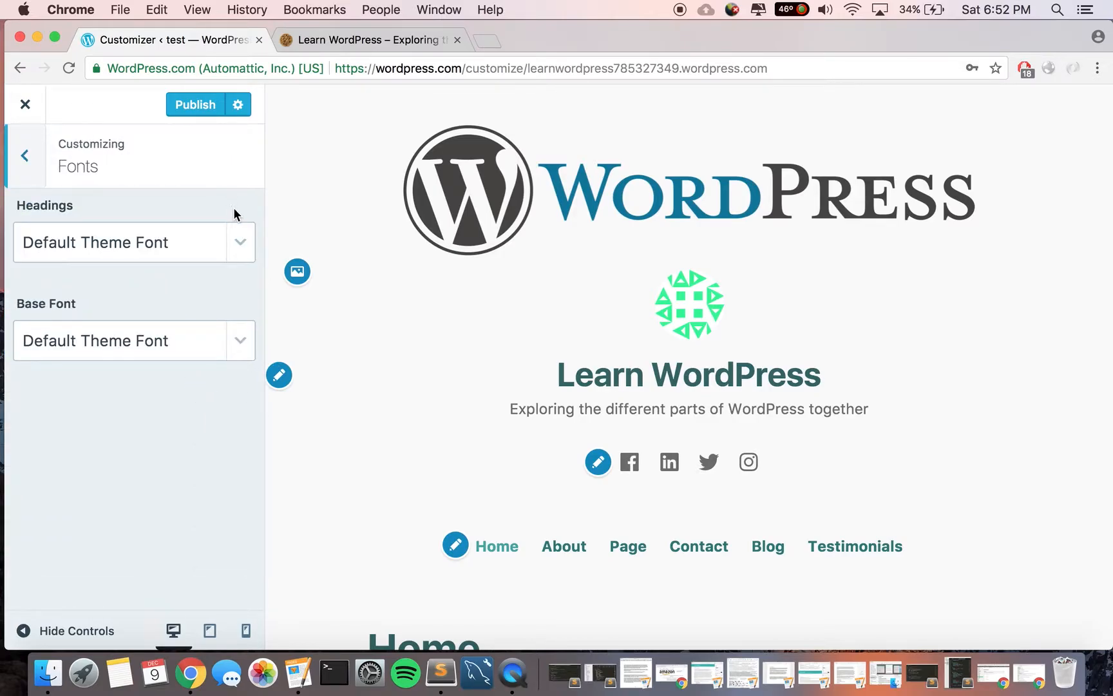
{"action": "left_click", "coordinate": [238, 249]}
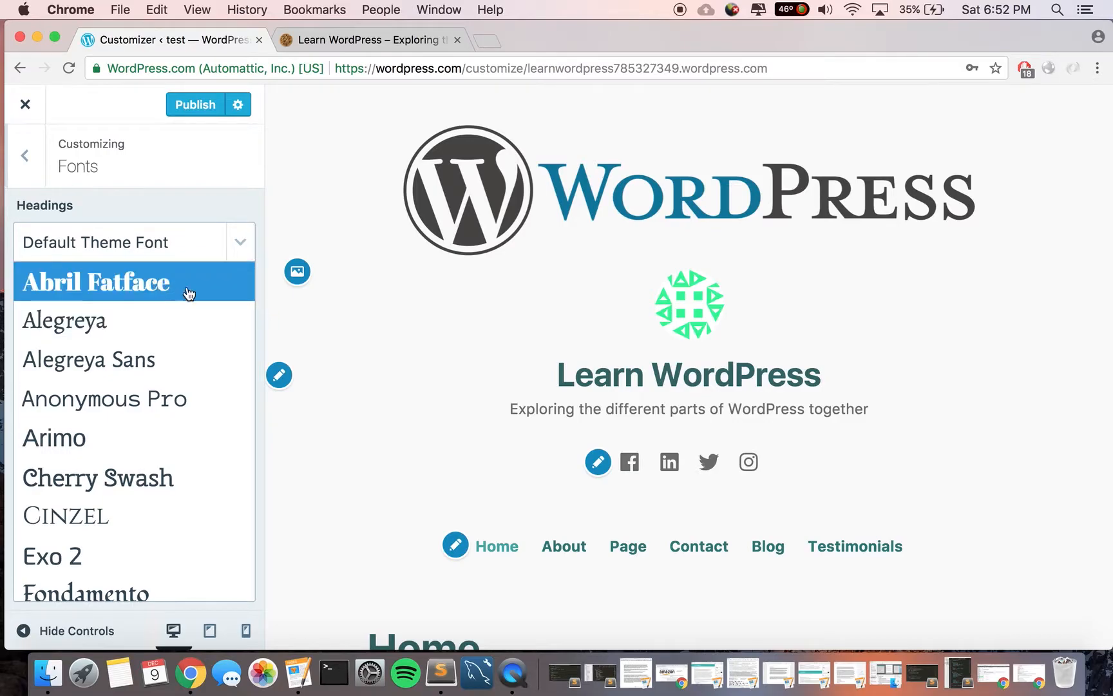
{"action": "triple_click", "coordinate": [555, 380]}
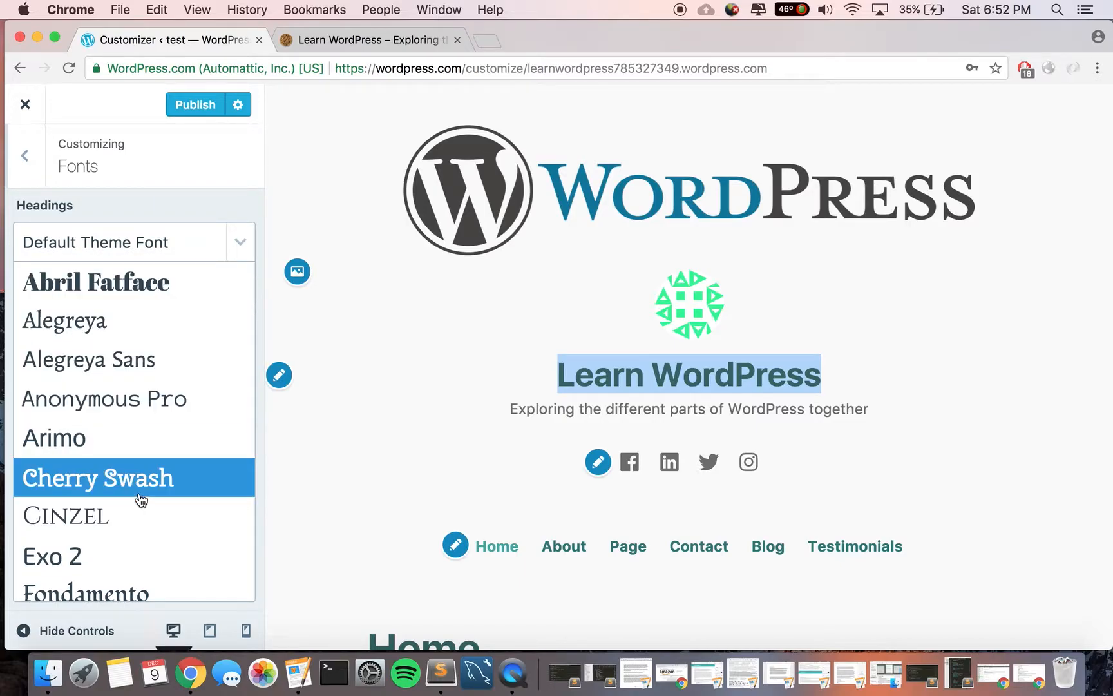
{"action": "scroll", "coordinate": [137, 500], "scroll_direction": "down", "scroll_amount": 4}
{"action": "scroll", "coordinate": [141, 499], "scroll_direction": "down", "scroll_amount": 5}
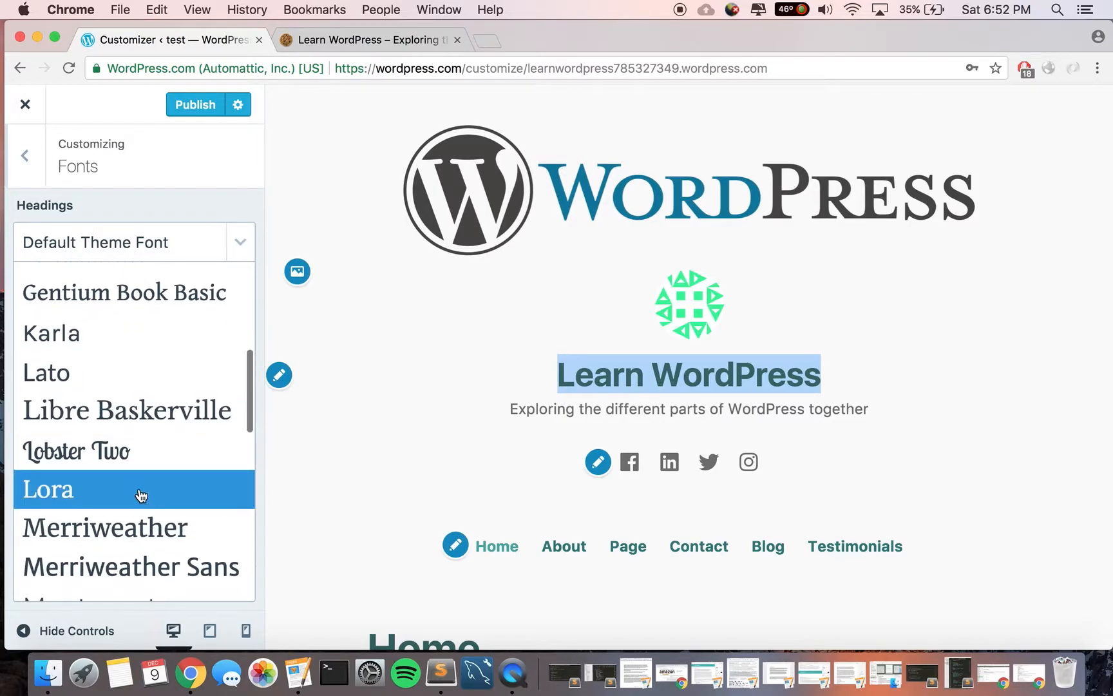
{"action": "left_click", "coordinate": [132, 459]}
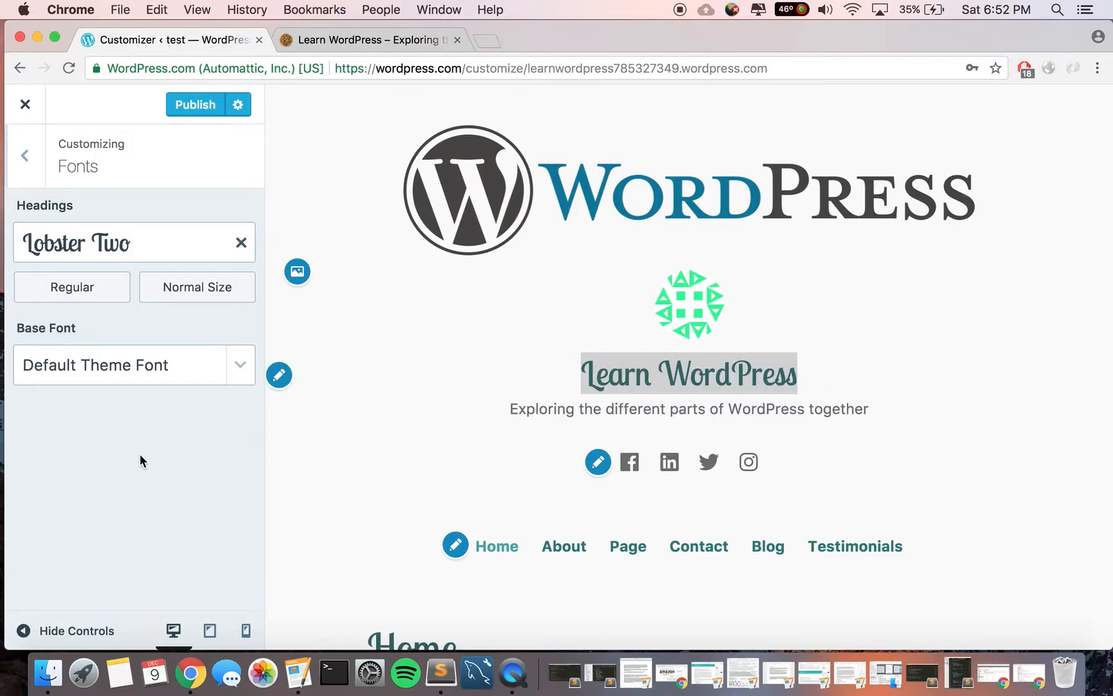
{"action": "scroll", "coordinate": [369, 491], "scroll_direction": "down", "scroll_amount": 3}
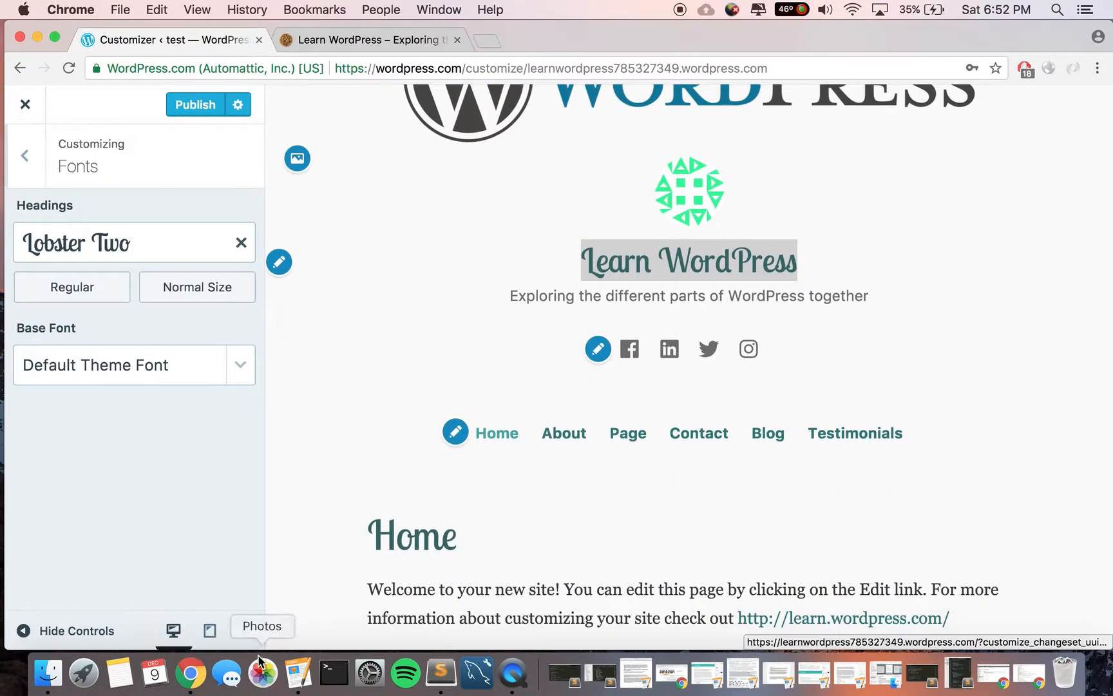
{"action": "scroll", "coordinate": [437, 516], "scroll_direction": "down", "scroll_amount": 10}
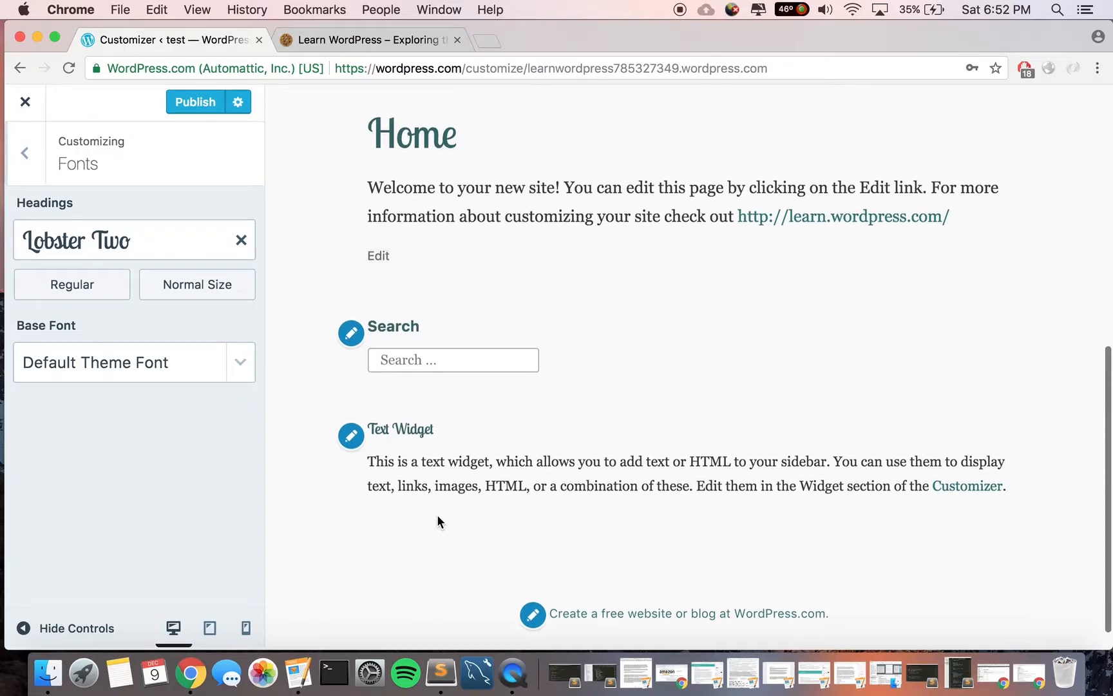
{"action": "scroll", "coordinate": [438, 517], "scroll_direction": "up", "scroll_amount": 8}
Highlight the Home page's welcome paragraph in the preview and set the base font to Ubuntu.
{"action": "triple_click", "coordinate": [482, 505]}
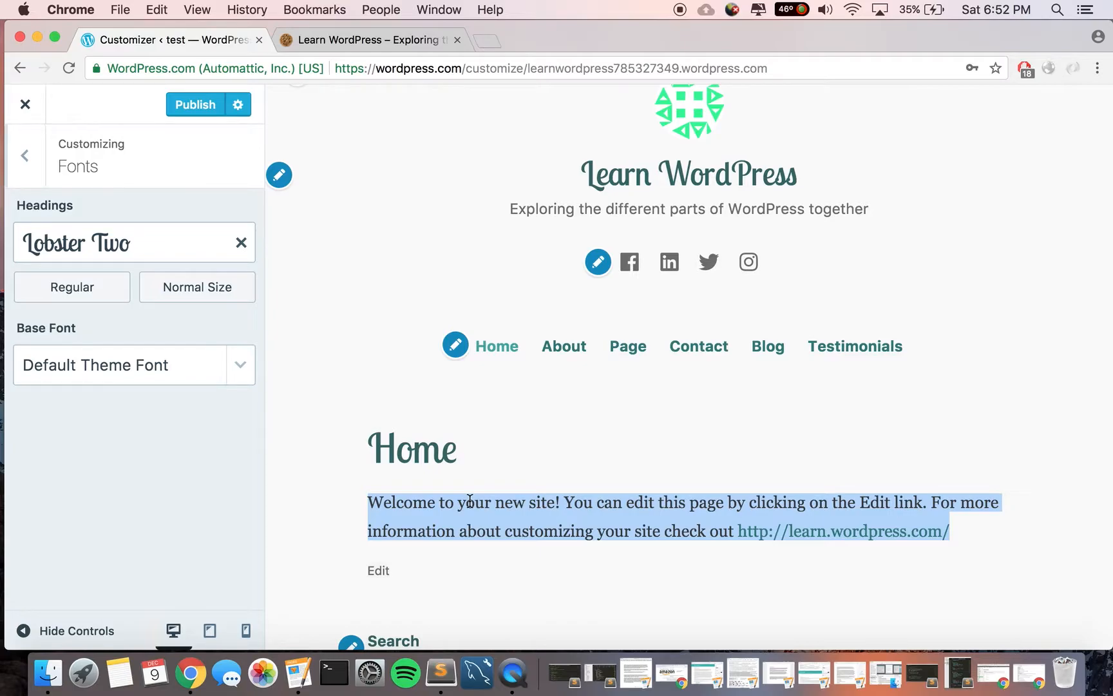
{"action": "left_click", "coordinate": [149, 378]}
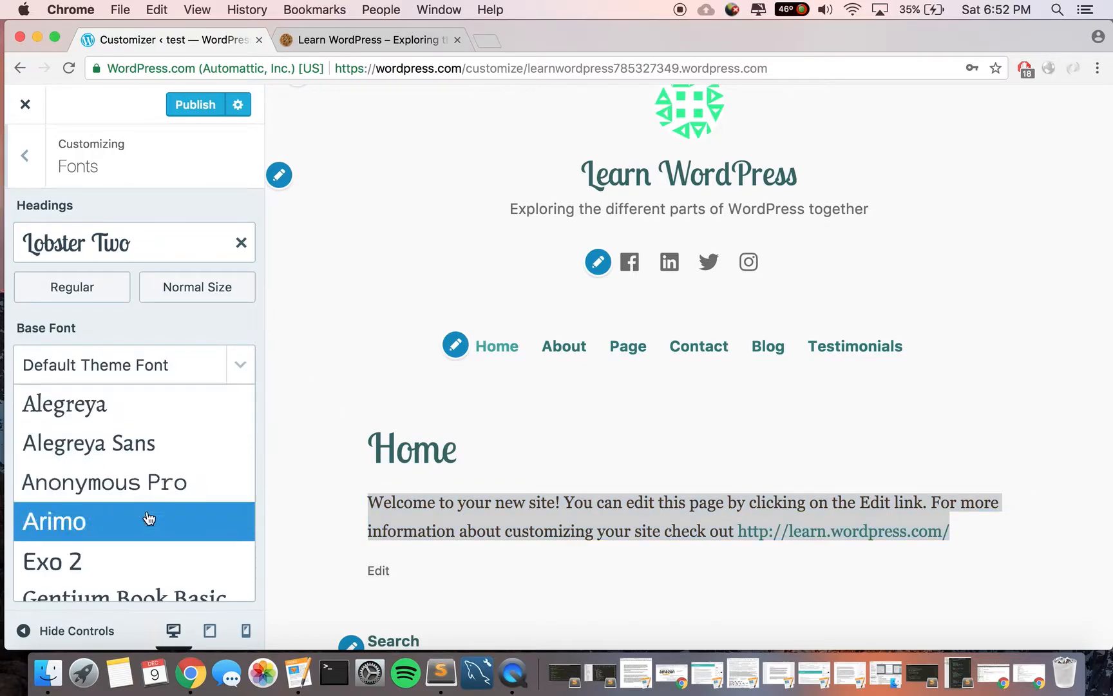
{"action": "scroll", "coordinate": [145, 531], "scroll_direction": "down", "scroll_amount": 5}
{"action": "scroll", "coordinate": [145, 532], "scroll_direction": "down", "scroll_amount": 6}
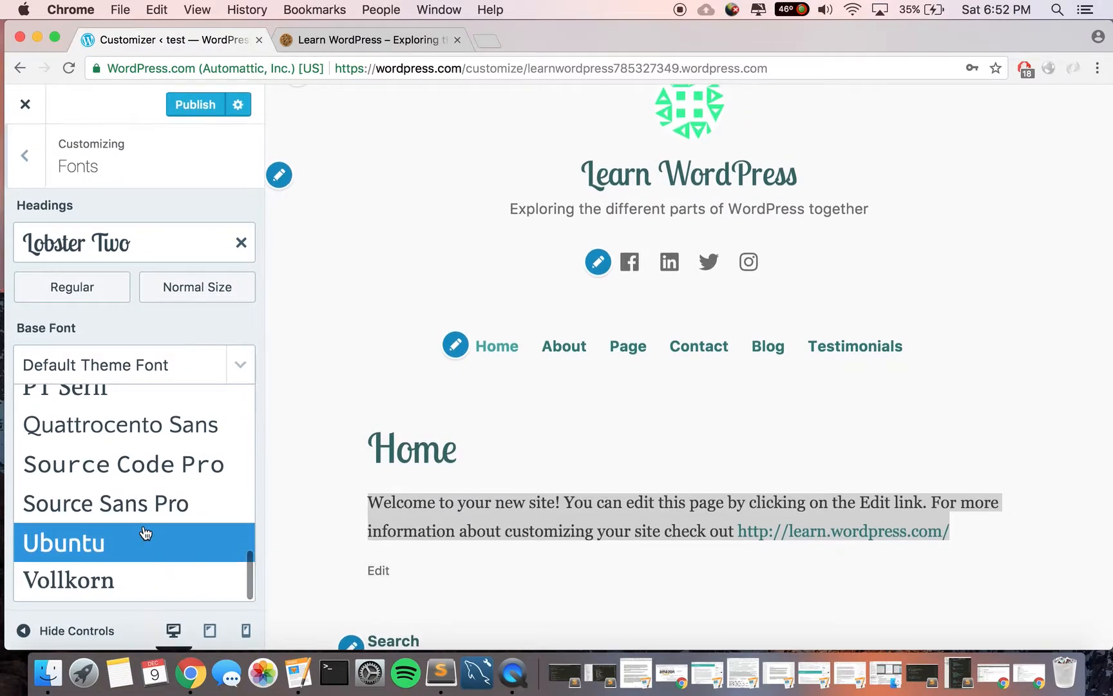
{"action": "scroll", "coordinate": [148, 509], "scroll_direction": "up", "scroll_amount": 3}
{"action": "scroll", "coordinate": [138, 535], "scroll_direction": "down", "scroll_amount": 3}
{"action": "left_click", "coordinate": [131, 551]}
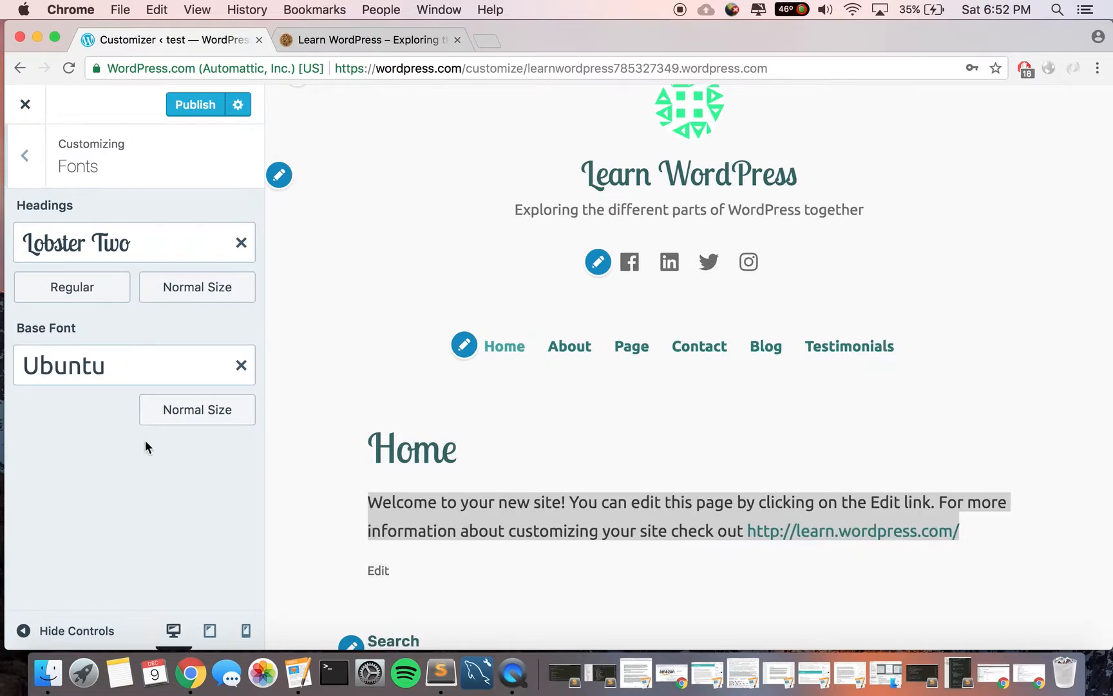
Change the site's base font to Exo 2.
{"action": "left_click", "coordinate": [169, 384]}
{"action": "scroll", "coordinate": [161, 451], "scroll_direction": "up", "scroll_amount": 5}
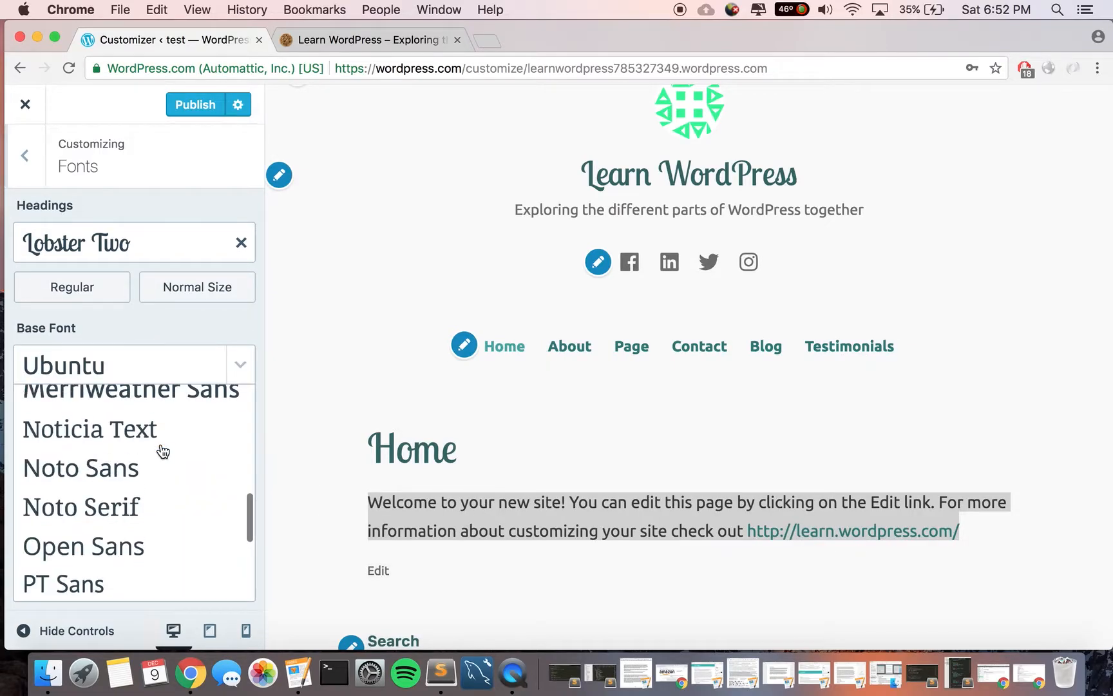
{"action": "scroll", "coordinate": [162, 451], "scroll_direction": "up", "scroll_amount": 8}
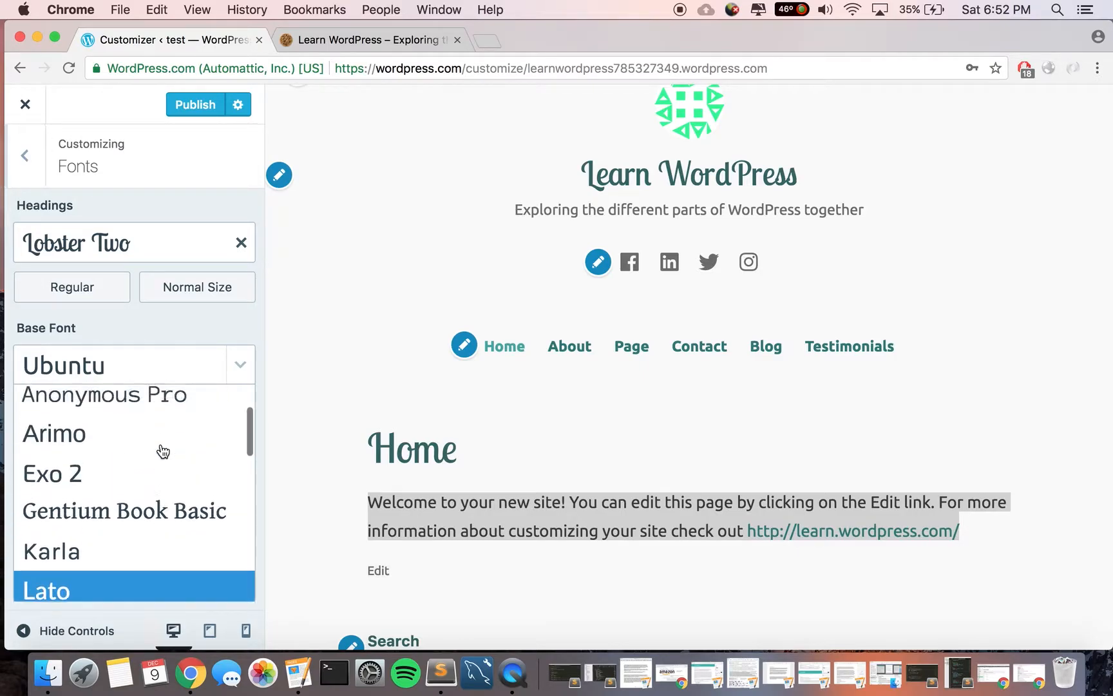
{"action": "scroll", "coordinate": [161, 451], "scroll_direction": "down", "scroll_amount": 3}
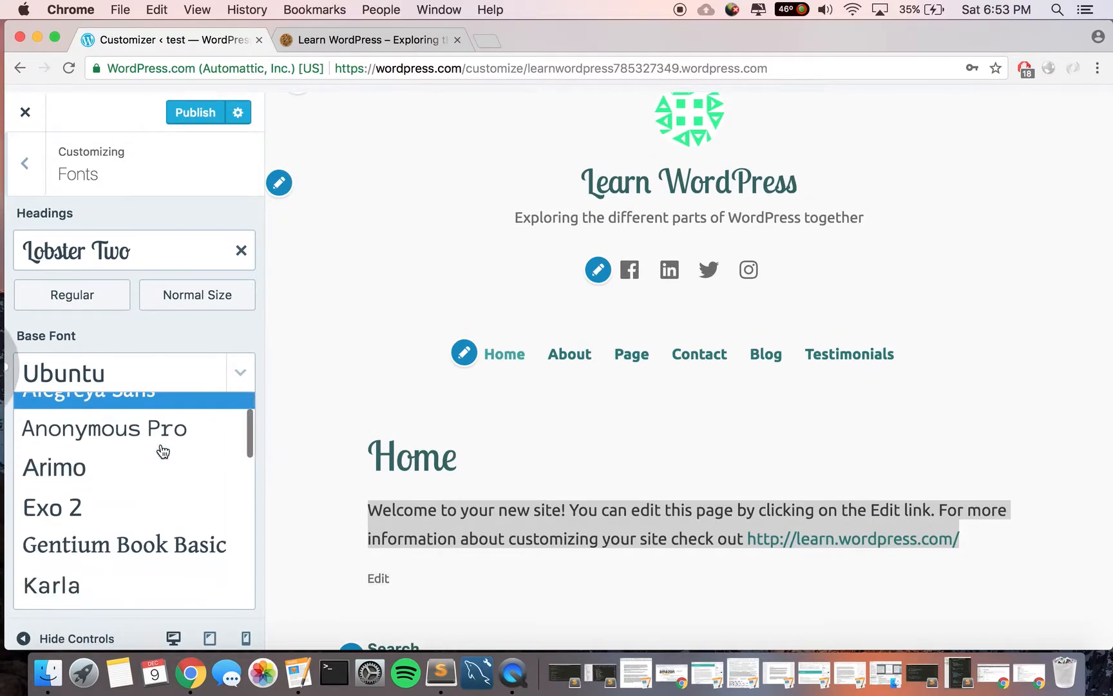
{"action": "left_click", "coordinate": [147, 481]}
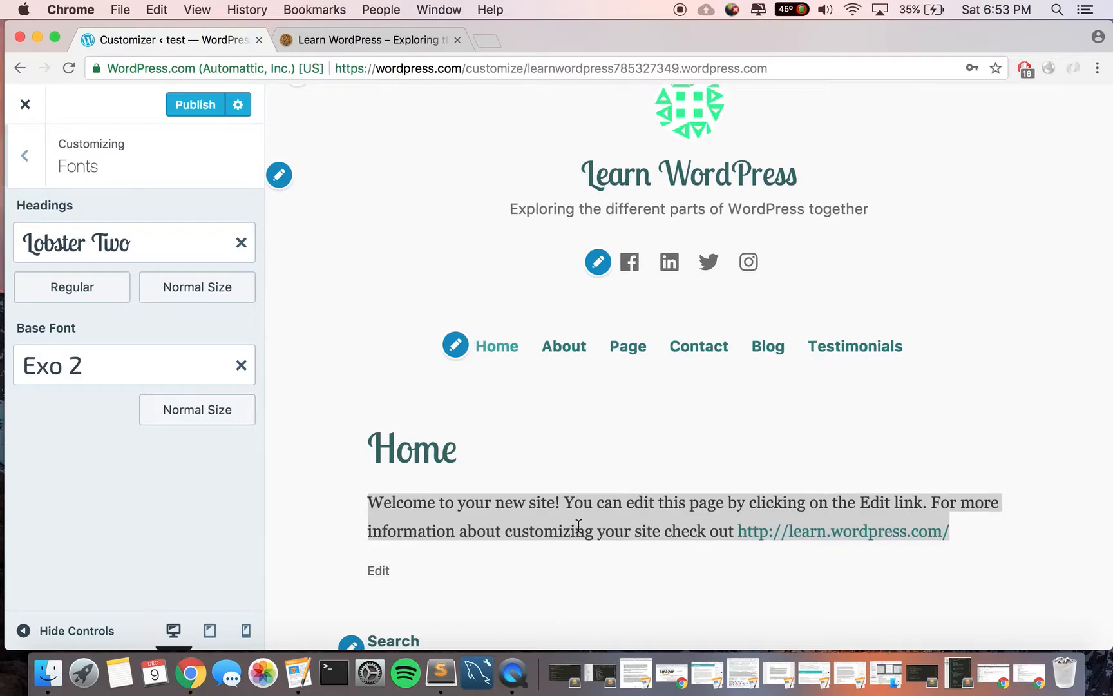
Set the site's base font to Quattrocento Sans.
{"action": "left_click", "coordinate": [158, 376]}
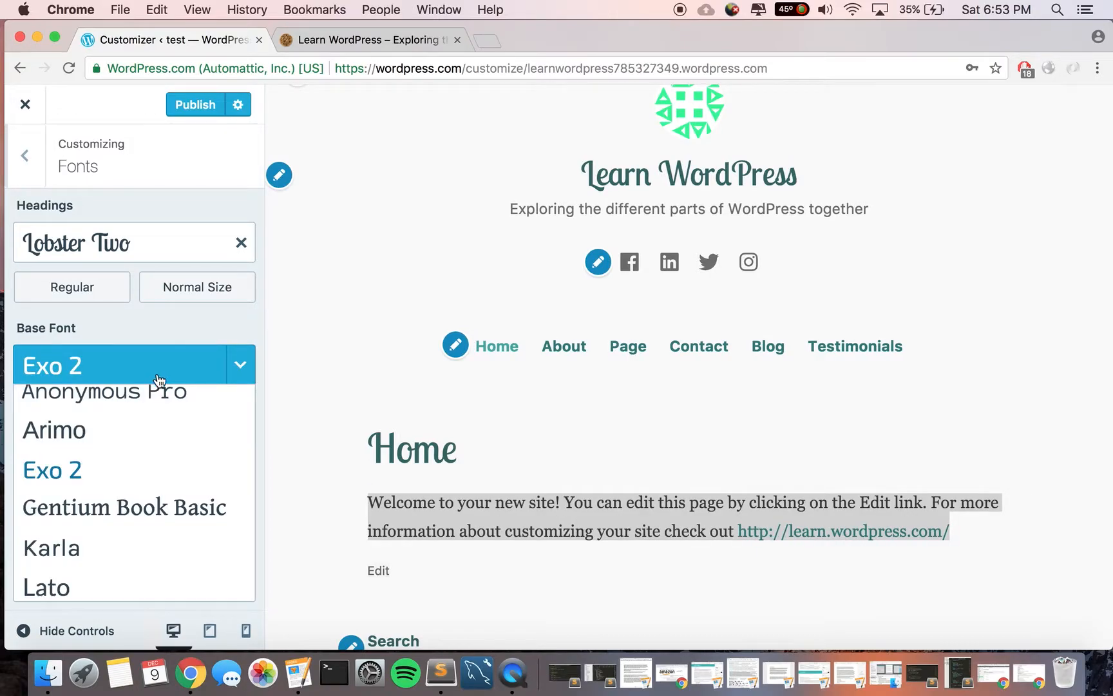
{"action": "scroll", "coordinate": [182, 465], "scroll_direction": "down", "scroll_amount": 5}
{"action": "scroll", "coordinate": [182, 465], "scroll_direction": "down", "scroll_amount": 5}
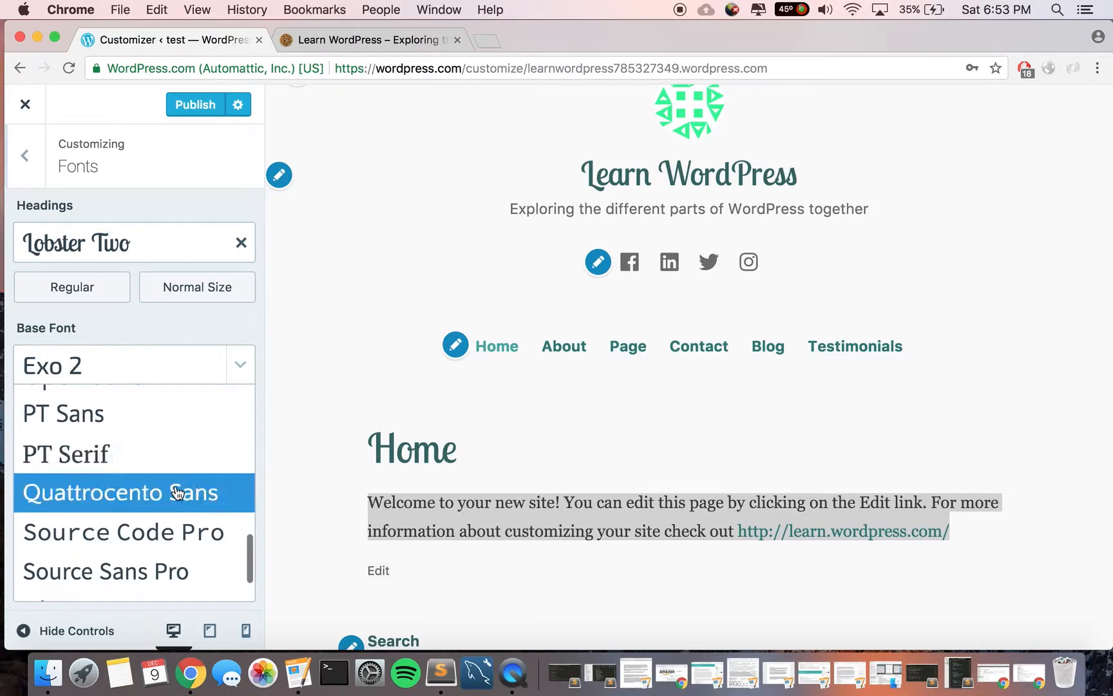
{"action": "left_click", "coordinate": [178, 491]}
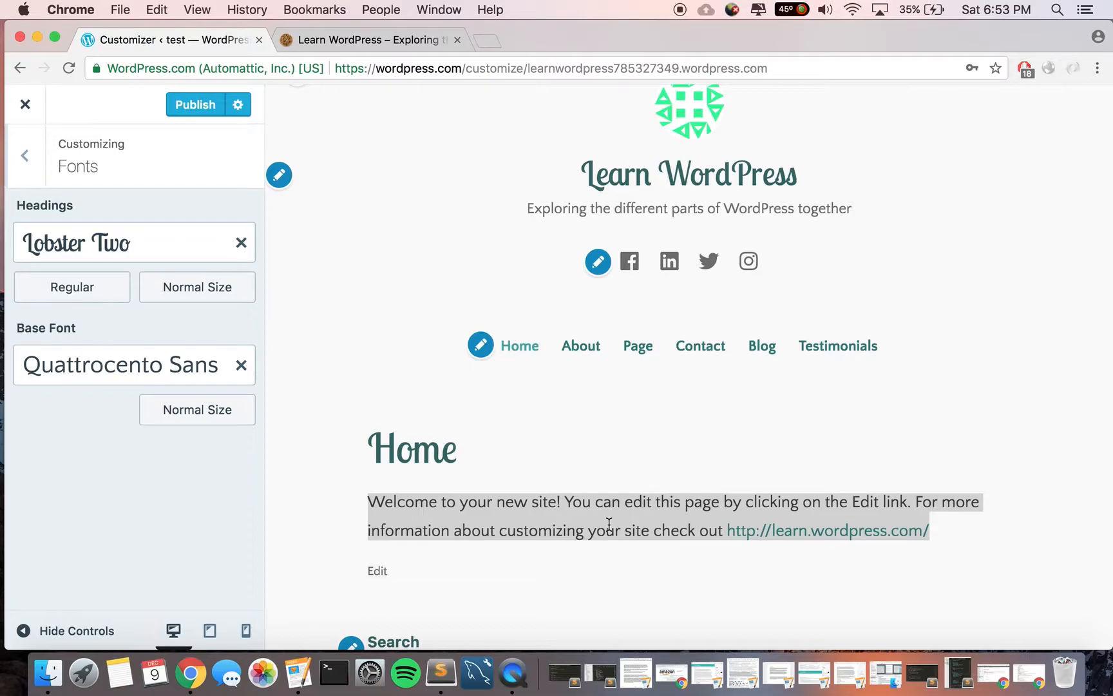
Highlight the tagline in the preview, set the base font to Source Code Pro and check it throughout the page.
{"action": "triple_click", "coordinate": [631, 209]}
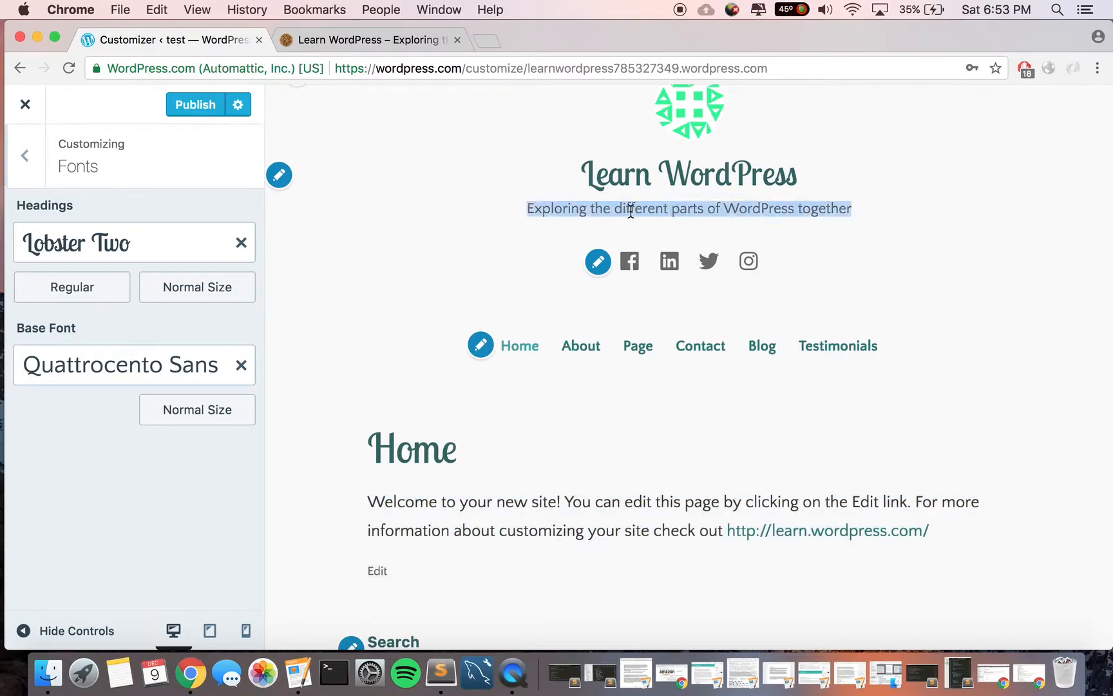
{"action": "left_click", "coordinate": [179, 378]}
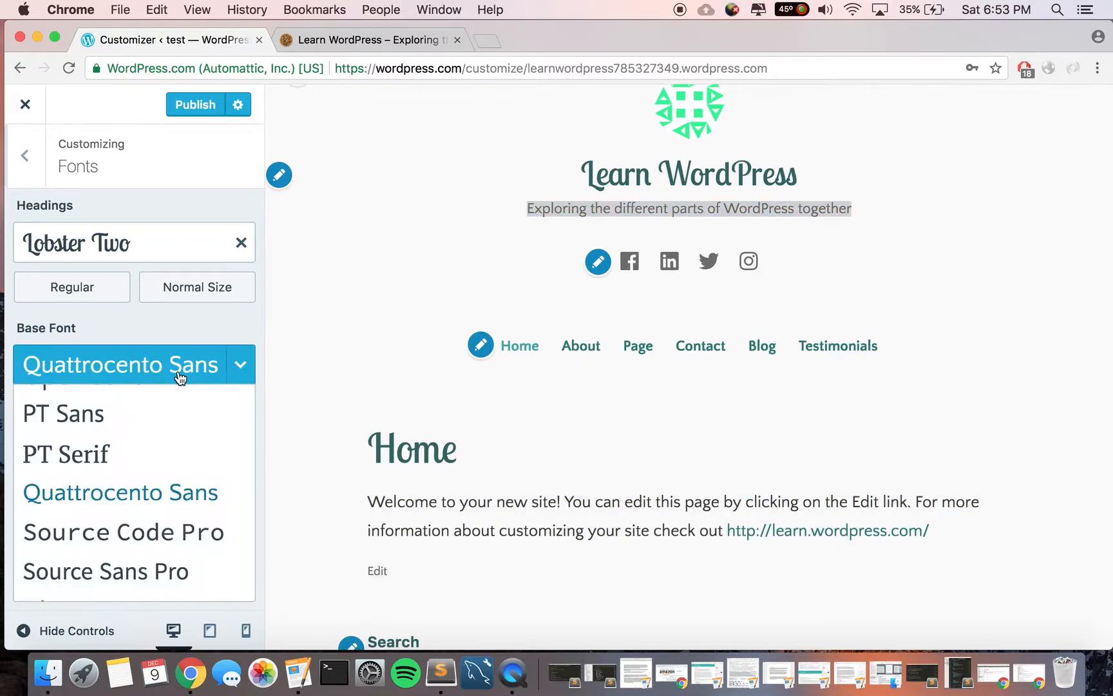
{"action": "left_click", "coordinate": [140, 547]}
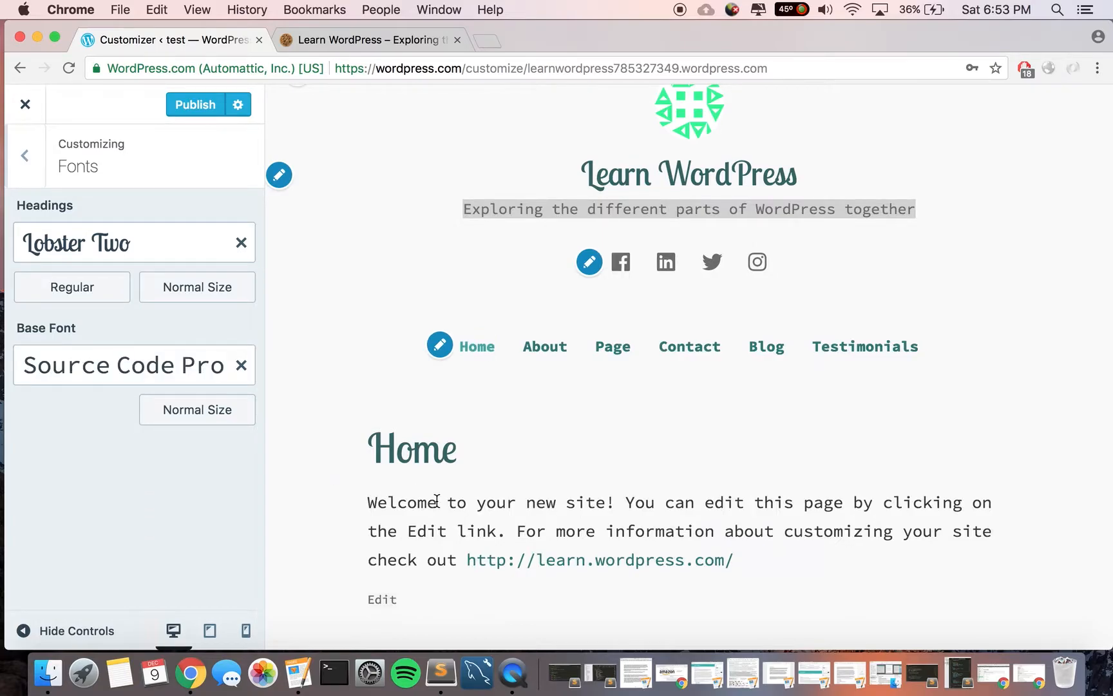
{"action": "scroll", "coordinate": [436, 500], "scroll_direction": "down", "scroll_amount": 4}
{"action": "scroll", "coordinate": [437, 501], "scroll_direction": "down", "scroll_amount": 2}
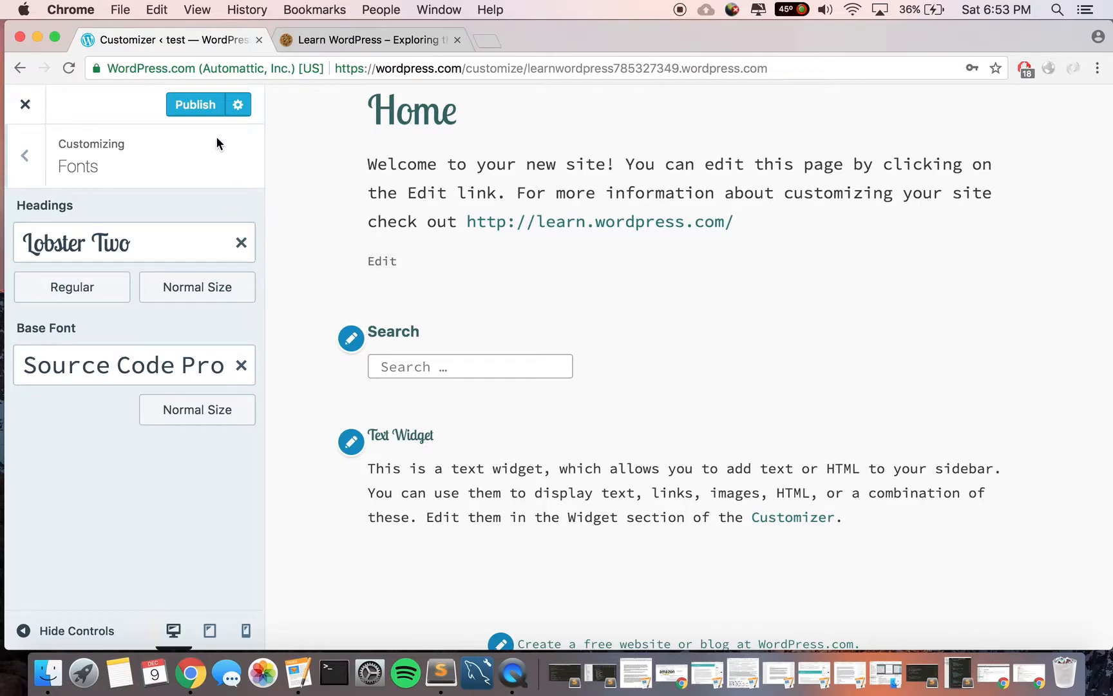
{"action": "scroll", "coordinate": [592, 316], "scroll_direction": "up", "scroll_amount": 5}
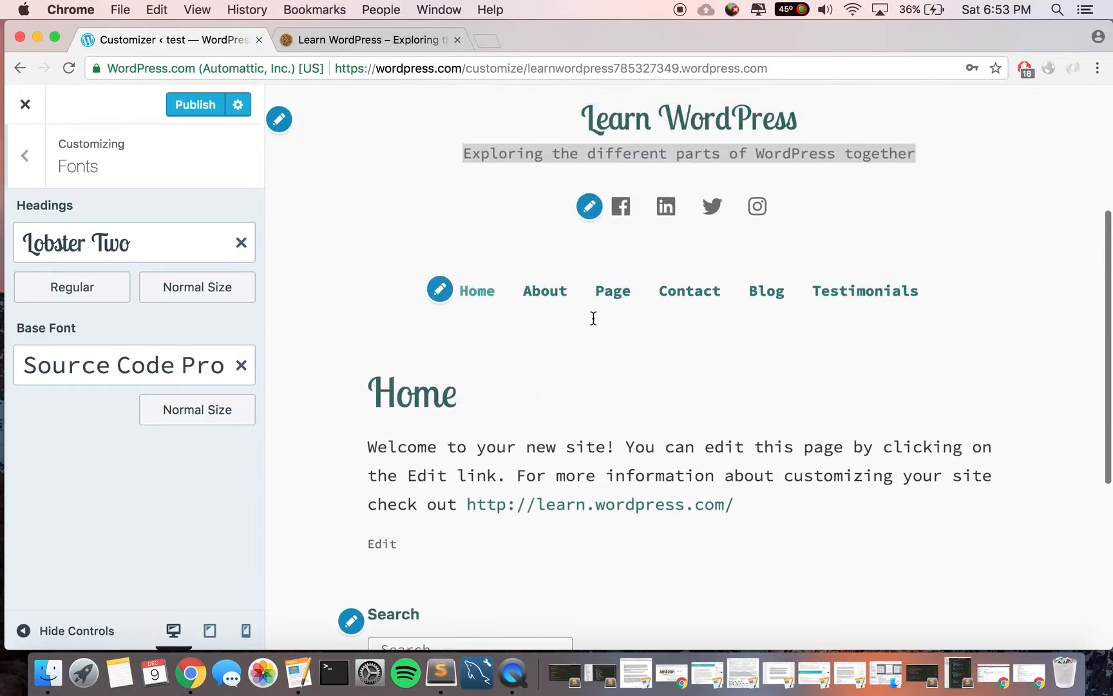
{"action": "scroll", "coordinate": [594, 318], "scroll_direction": "up", "scroll_amount": 3}
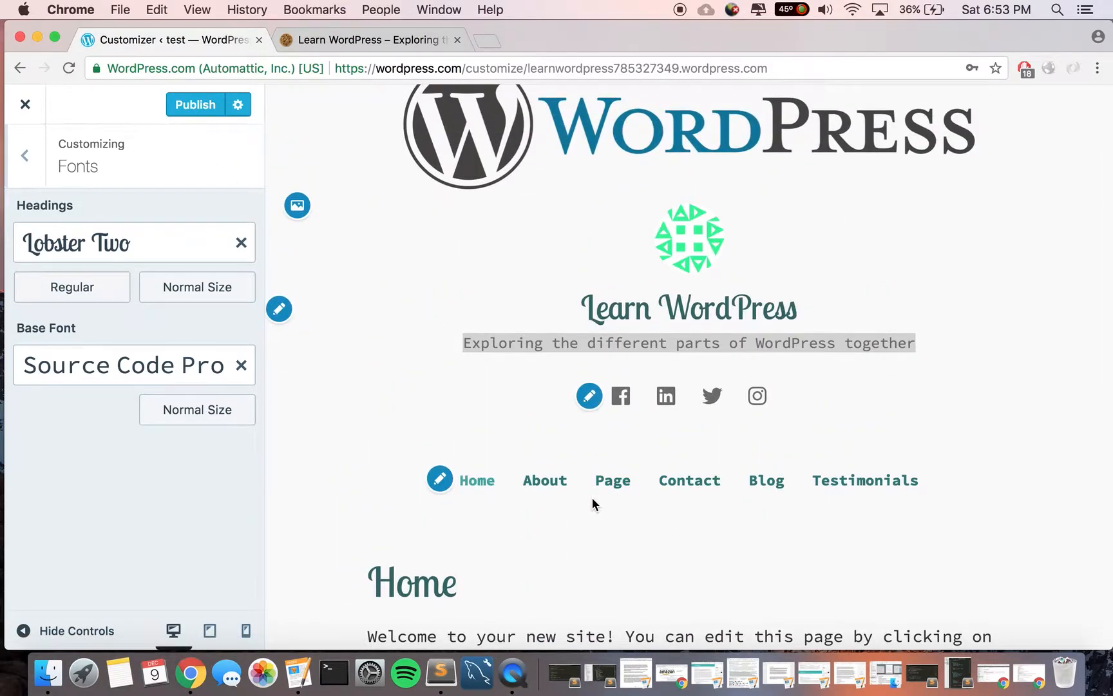
Set the headings font to Arimo and publish the site's customizations.
{"action": "scroll", "coordinate": [592, 498], "scroll_direction": "down", "scroll_amount": 3}
{"action": "left_click", "coordinate": [191, 244]}
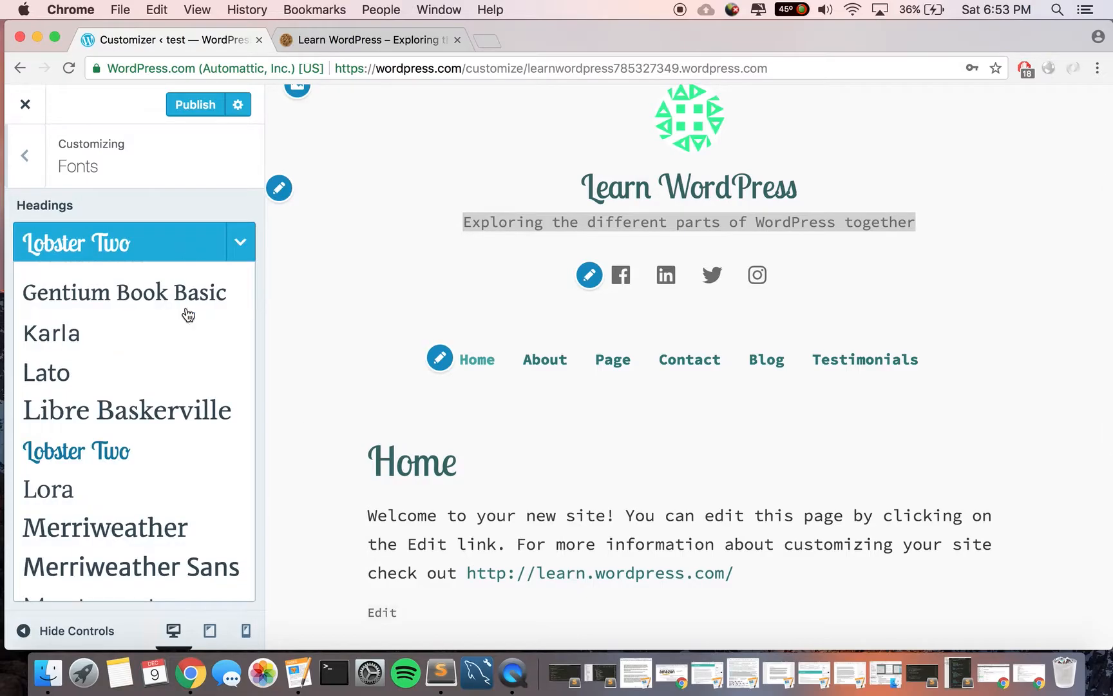
{"action": "scroll", "coordinate": [192, 449], "scroll_direction": "up", "scroll_amount": 5}
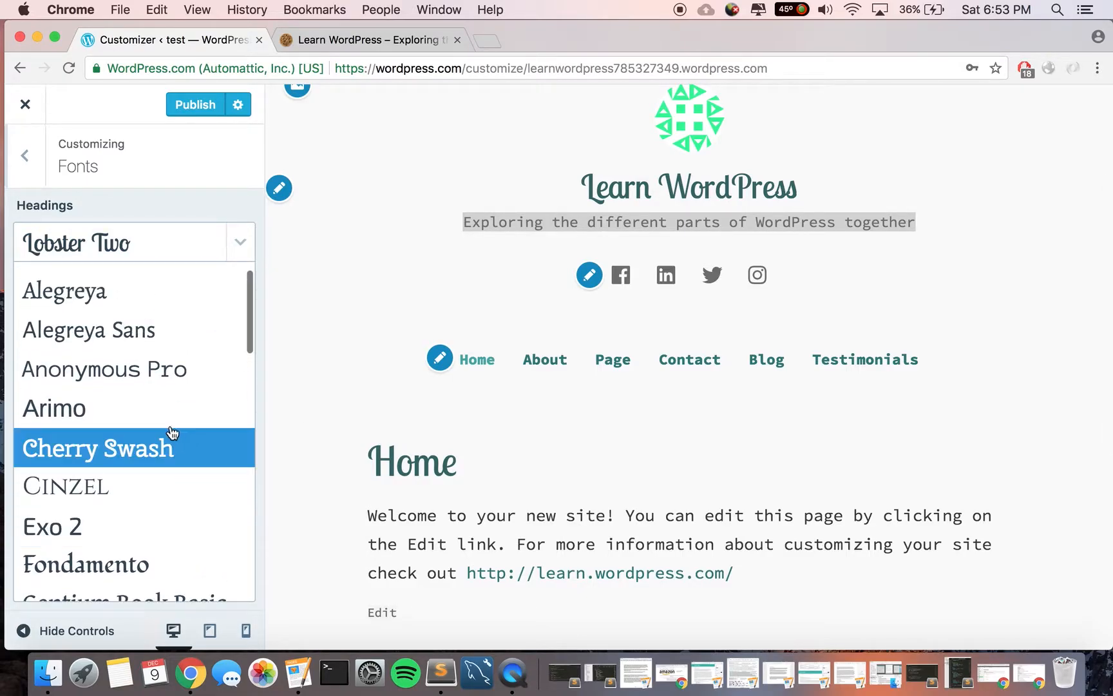
{"action": "left_click", "coordinate": [154, 410]}
{"action": "scroll", "coordinate": [516, 497], "scroll_direction": "down", "scroll_amount": 2}
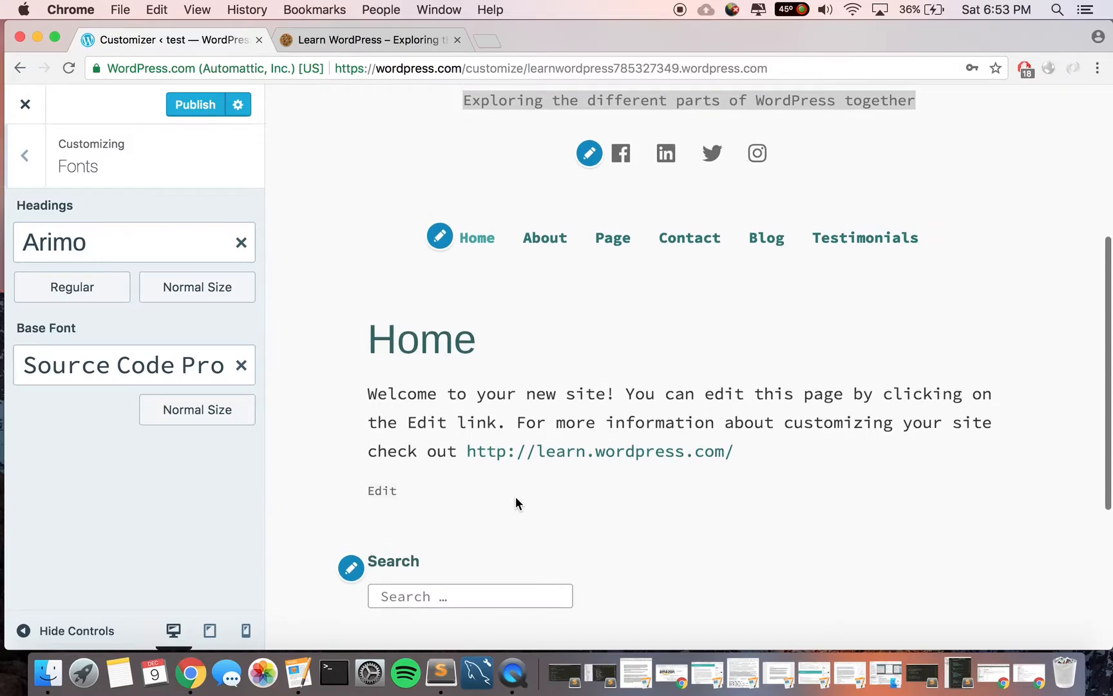
{"action": "left_click", "coordinate": [191, 105]}
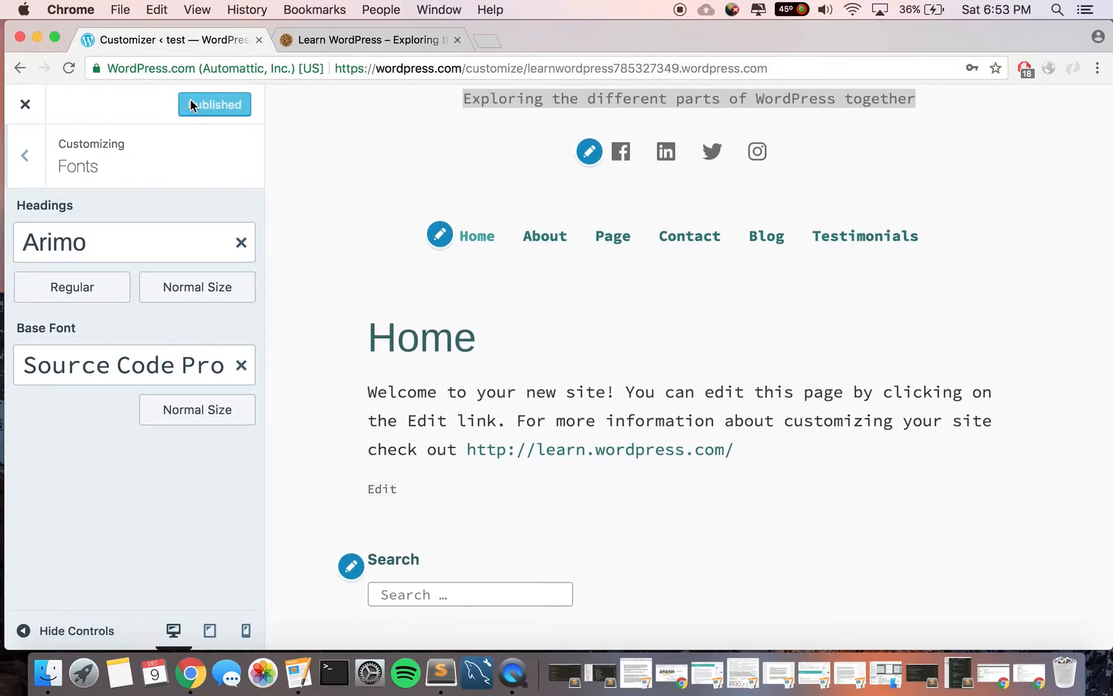
Reload the live Learn WordPress site and review the published colors and fonts down the whole home page.
{"action": "left_click", "coordinate": [312, 42]}
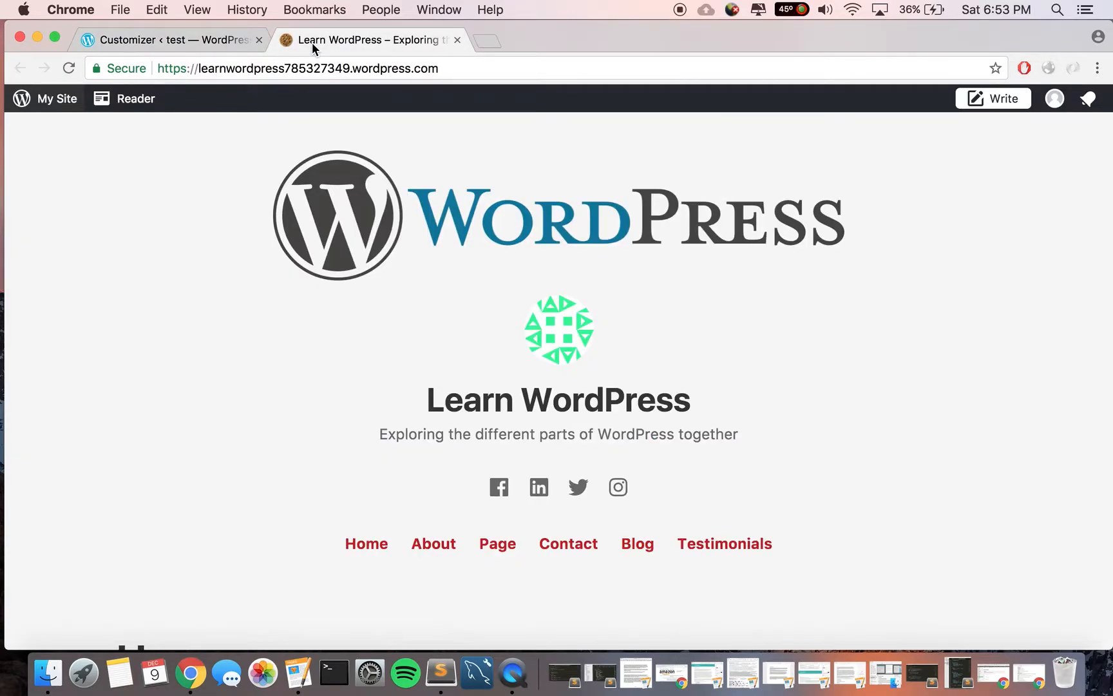
{"action": "left_click", "coordinate": [71, 71]}
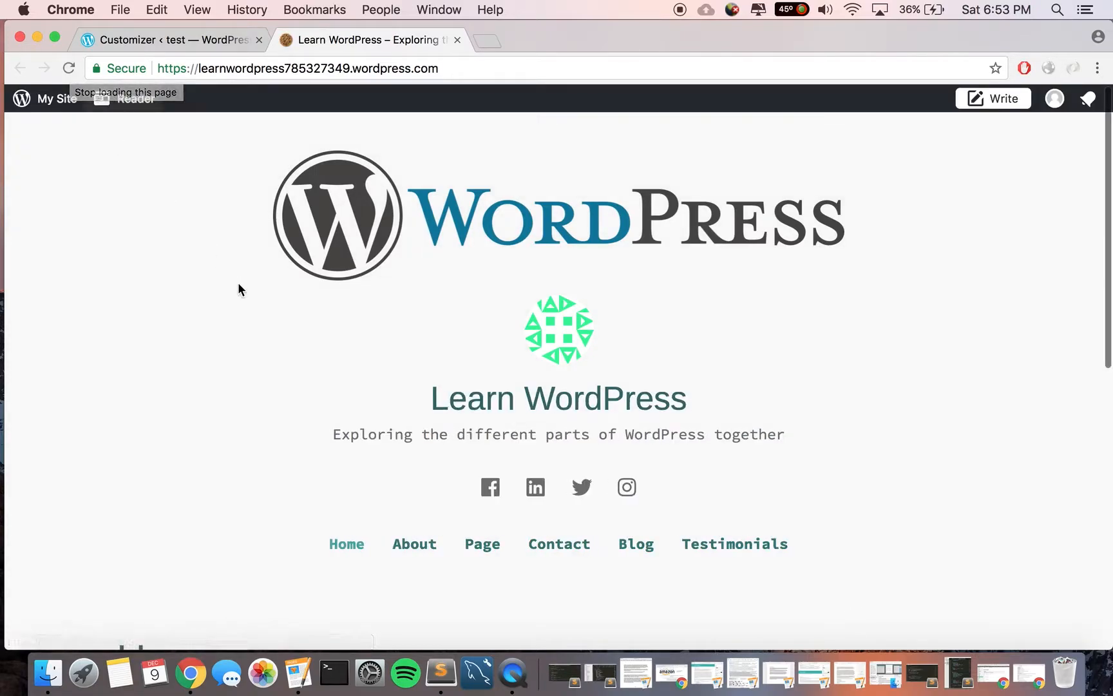
{"action": "scroll", "coordinate": [239, 285], "scroll_direction": "down", "scroll_amount": 2}
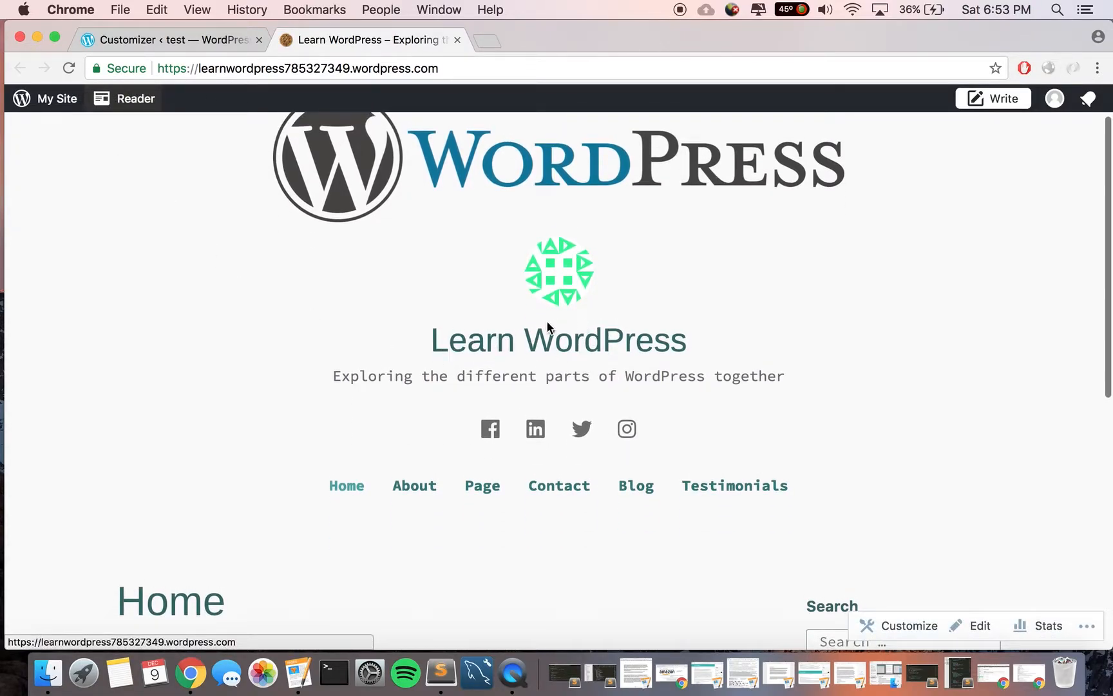
{"action": "scroll", "coordinate": [444, 393], "scroll_direction": "down", "scroll_amount": 5}
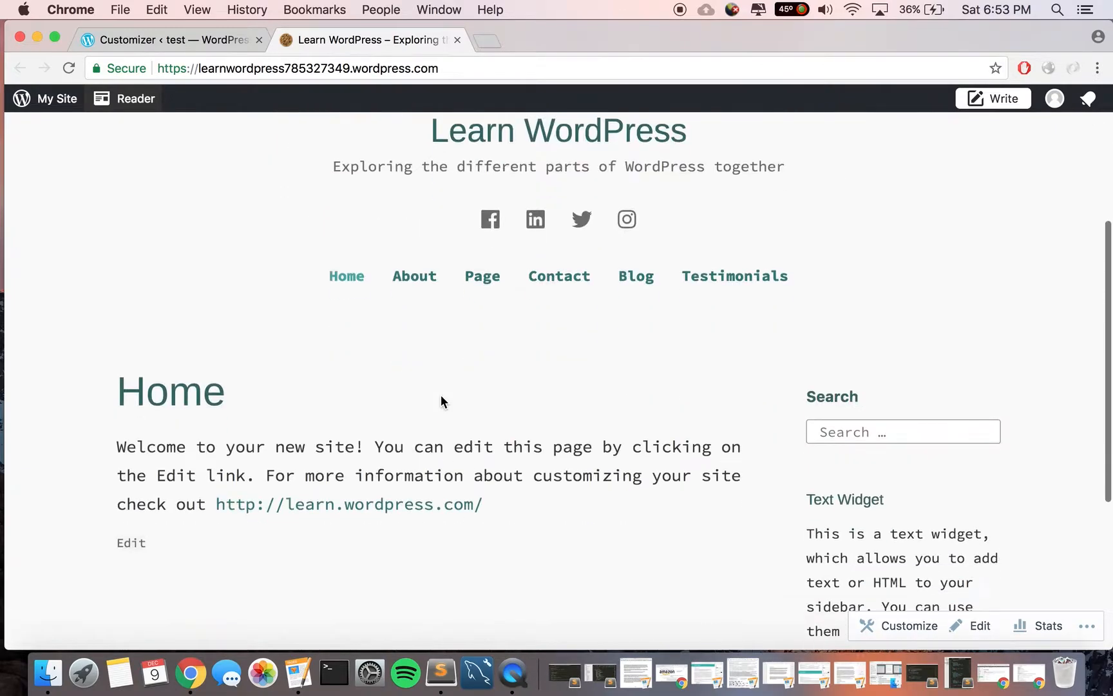
{"action": "scroll", "coordinate": [582, 490], "scroll_direction": "down", "scroll_amount": 4}
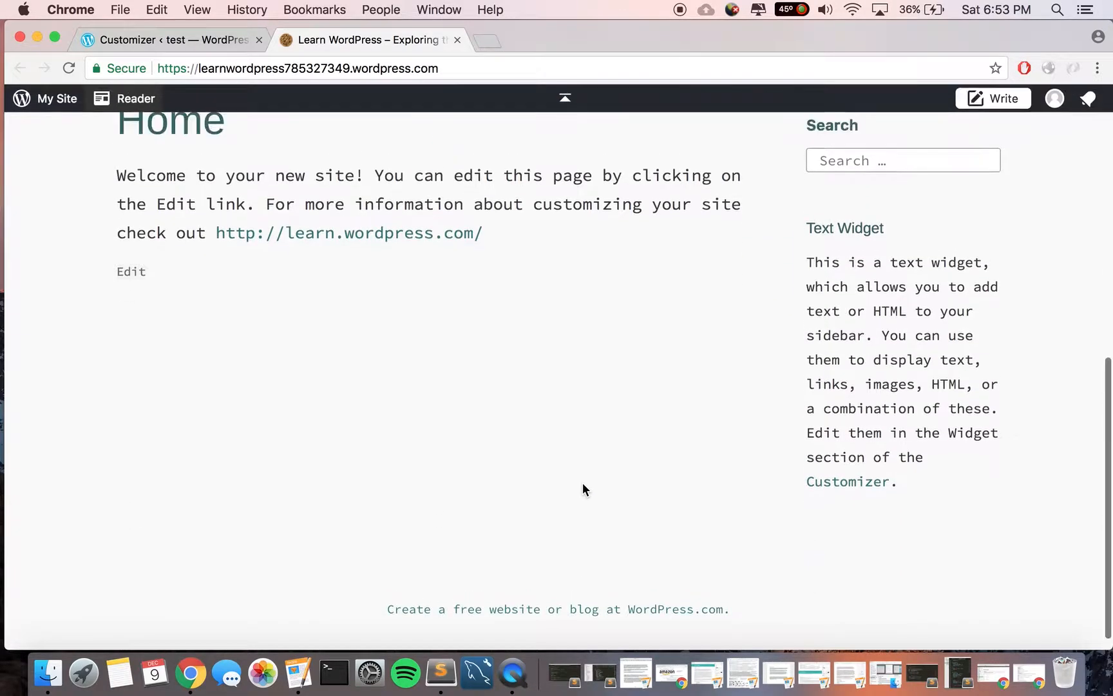
{"action": "scroll", "coordinate": [583, 490], "scroll_direction": "up", "scroll_amount": 10}
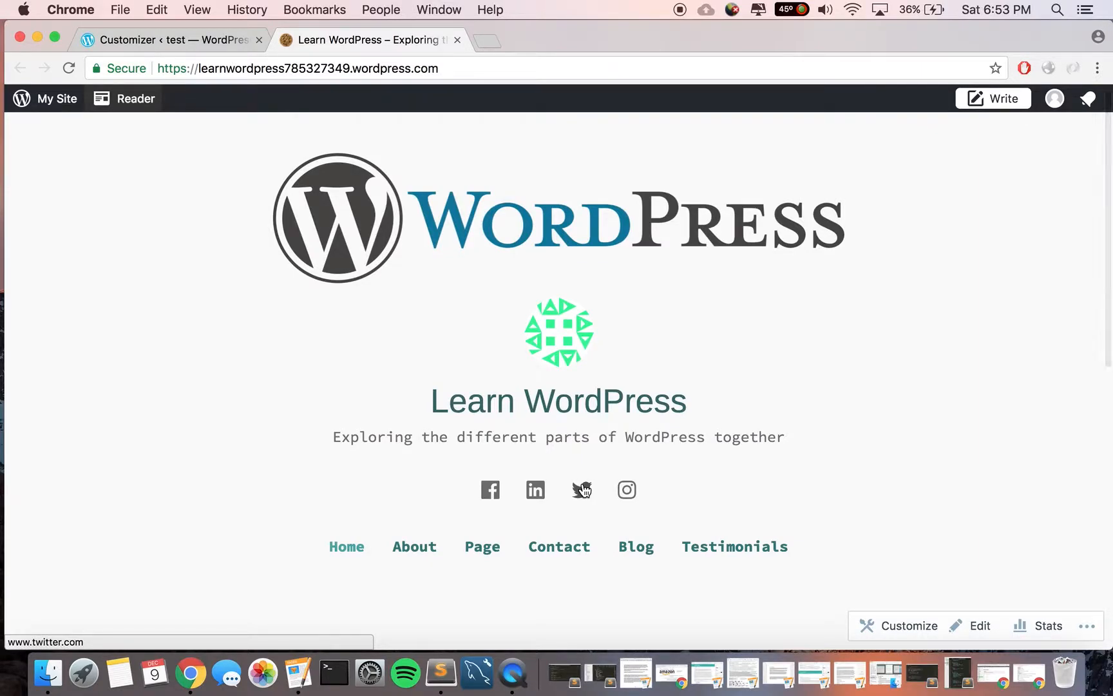
Return to the customizer, leave the font settings and close it to get back to site management.
{"action": "left_click", "coordinate": [139, 43]}
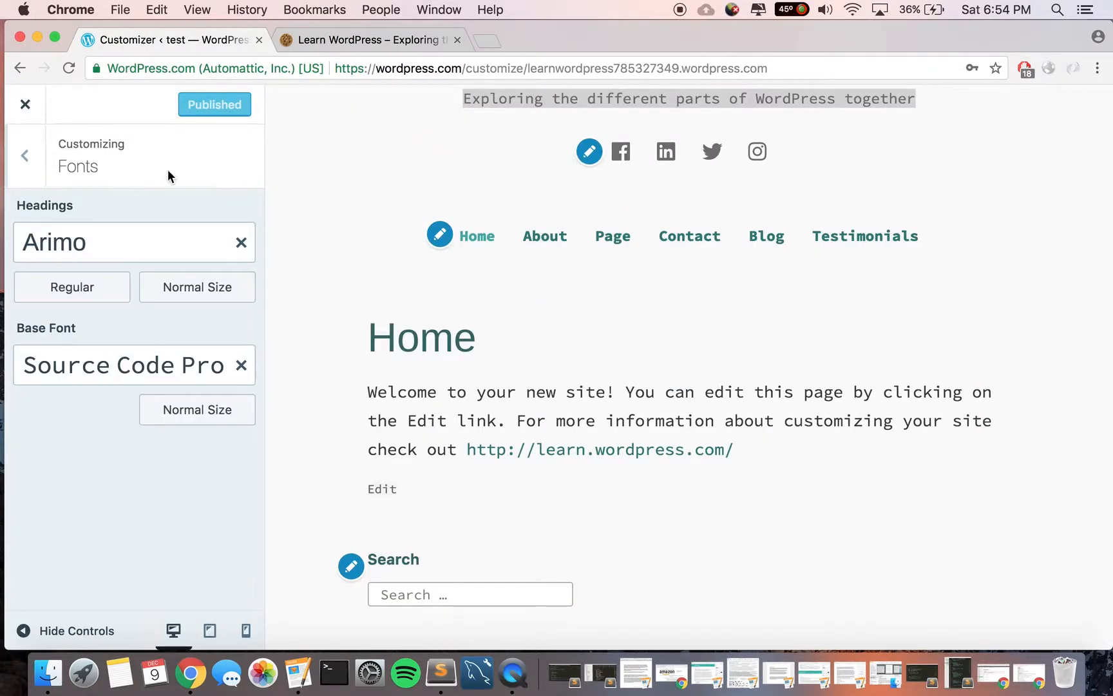
{"action": "left_click", "coordinate": [29, 161]}
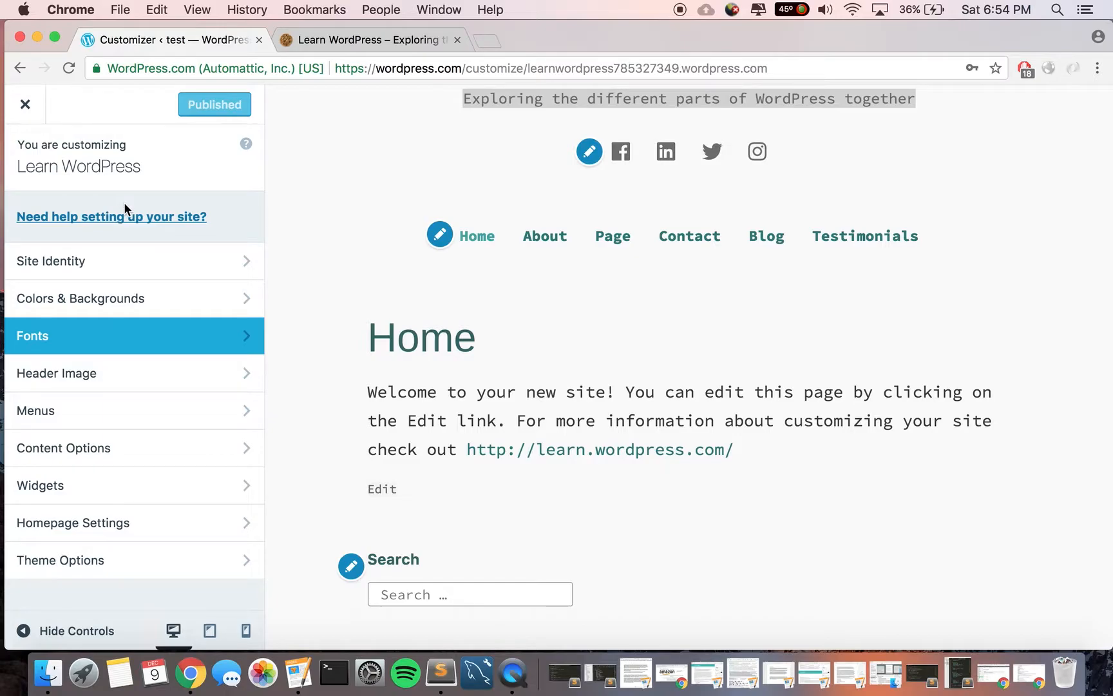
{"action": "left_click", "coordinate": [31, 118]}
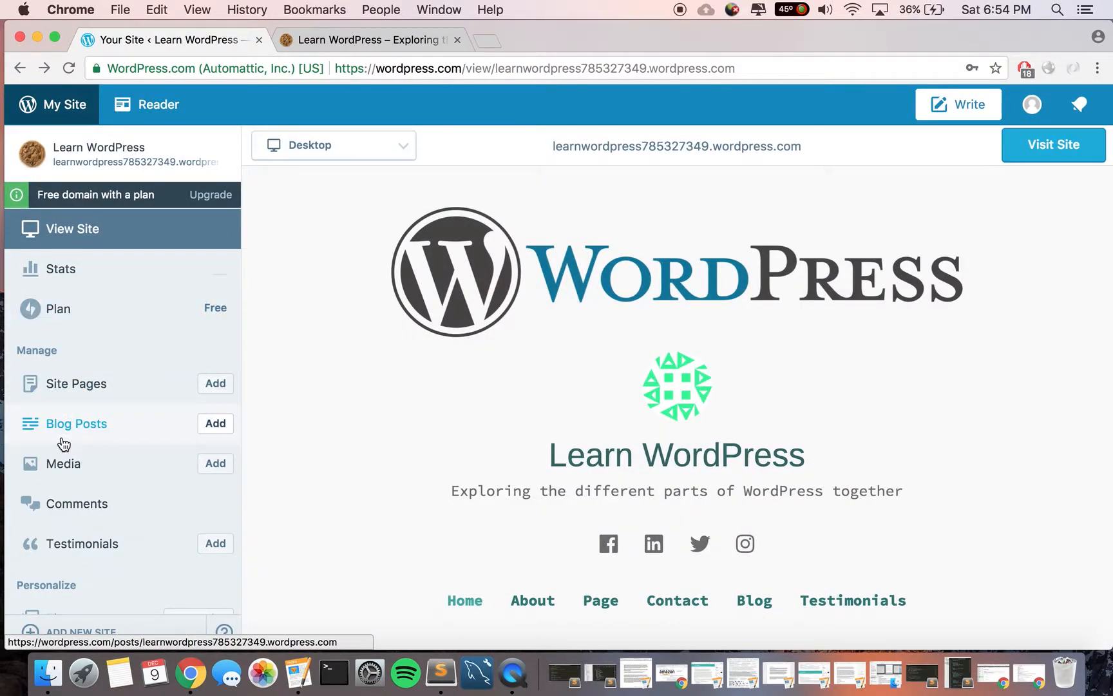
Open the site's stats and examine the daily traffic chart of views and visitors.
{"action": "left_click", "coordinate": [65, 273]}
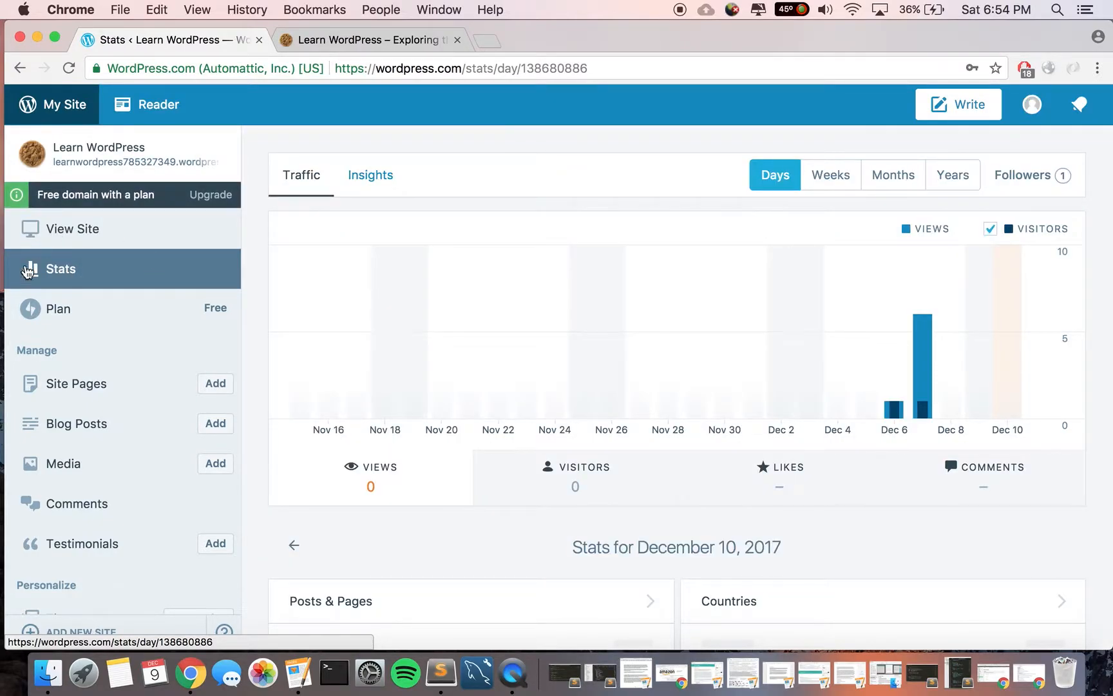
{"action": "scroll", "coordinate": [514, 433], "scroll_direction": "down", "scroll_amount": 5}
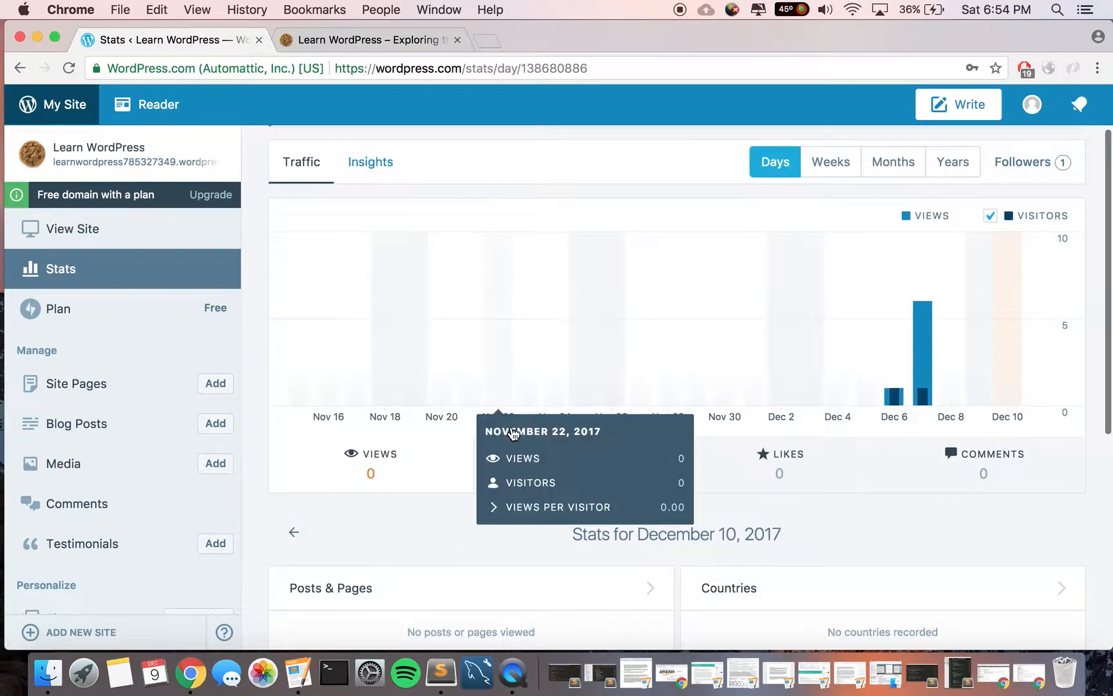
{"action": "scroll", "coordinate": [513, 434], "scroll_direction": "up", "scroll_amount": 5}
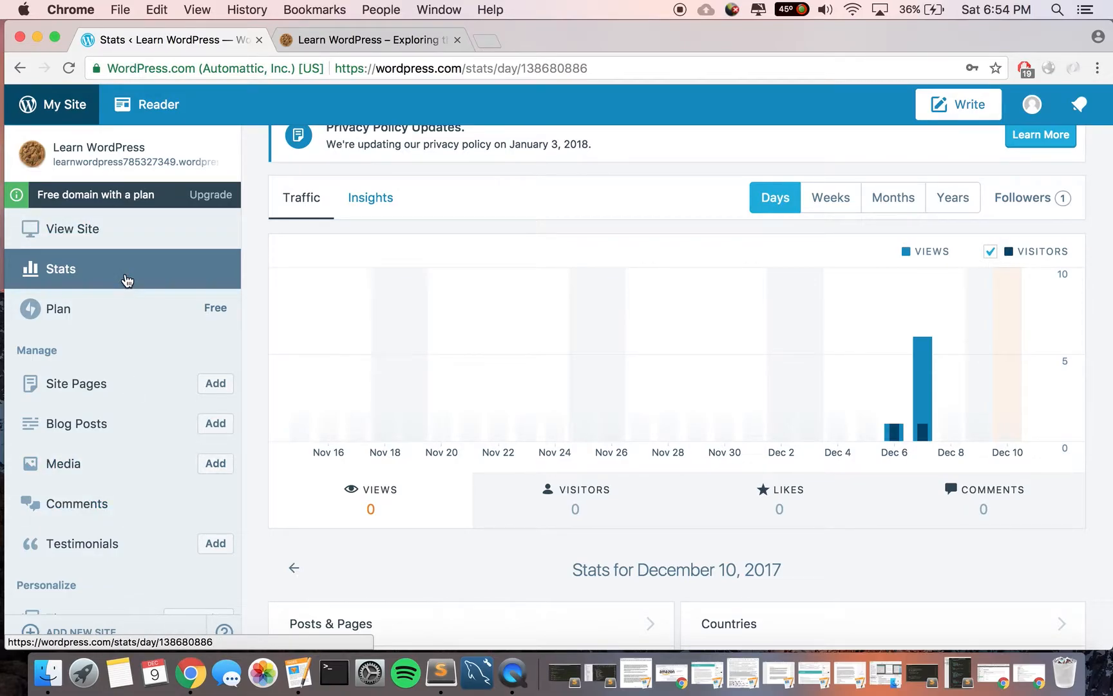
{"action": "scroll", "coordinate": [127, 280], "scroll_direction": "up", "scroll_amount": 2}
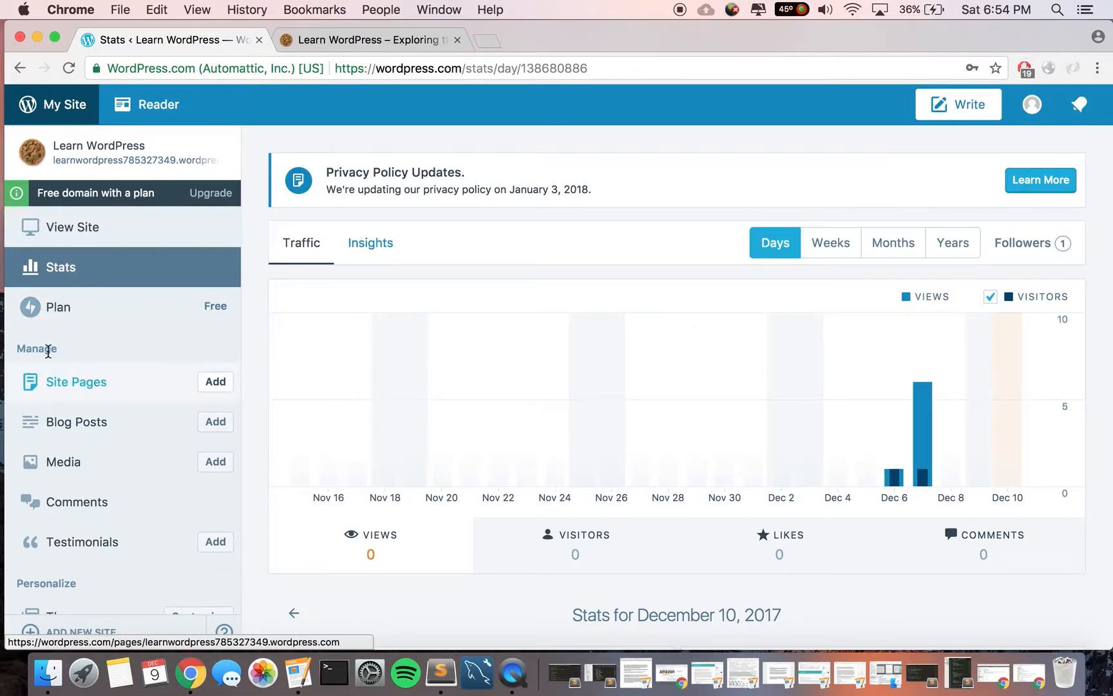
Look over the site's Manage, Personalize and Configure options and reopen the theme customizer.
{"action": "scroll", "coordinate": [45, 350], "scroll_direction": "down", "scroll_amount": 5}
{"action": "scroll", "coordinate": [46, 351], "scroll_direction": "up", "scroll_amount": 5}
{"action": "scroll", "coordinate": [47, 351], "scroll_direction": "down", "scroll_amount": 5}
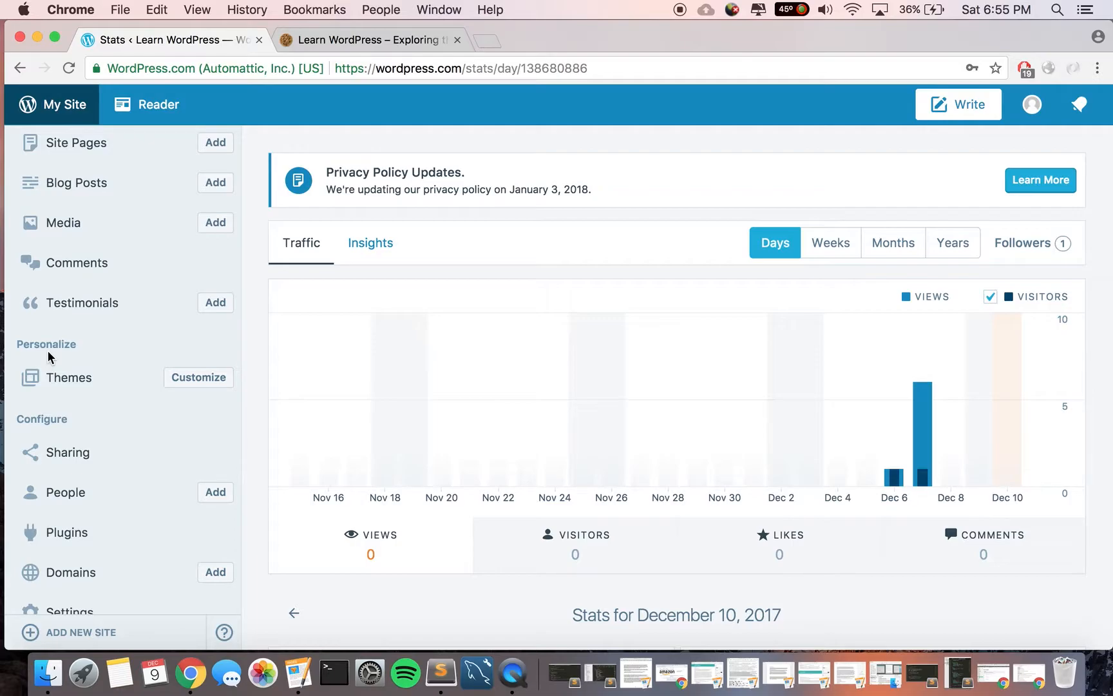
{"action": "scroll", "coordinate": [45, 322], "scroll_direction": "up", "scroll_amount": 4}
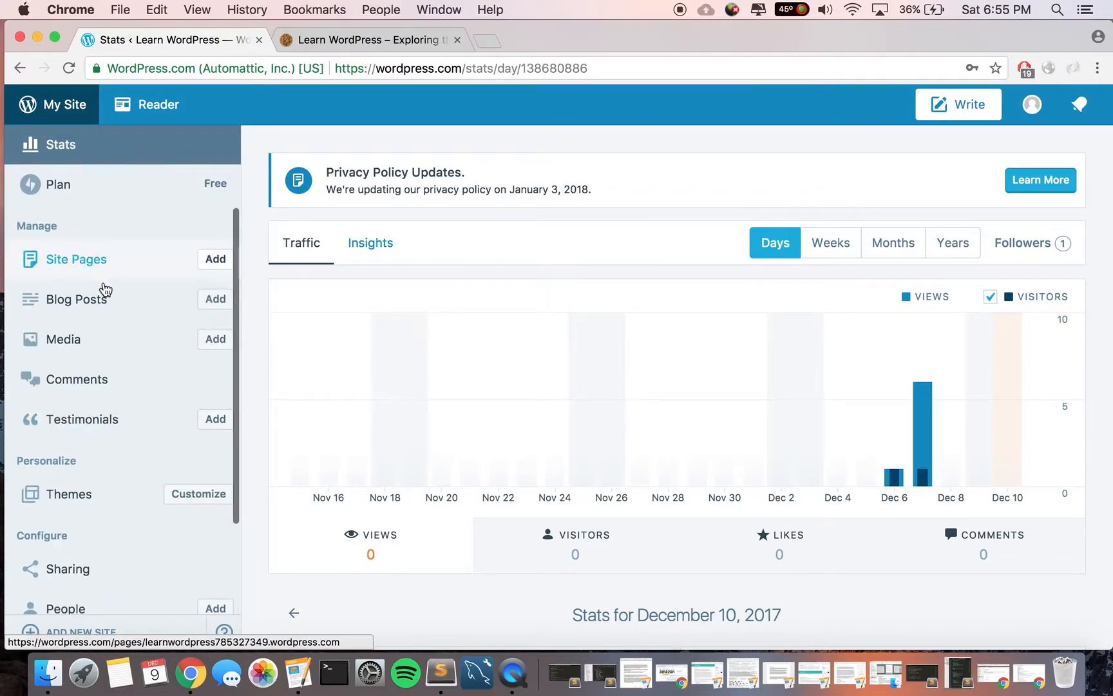
{"action": "scroll", "coordinate": [94, 324], "scroll_direction": "down", "scroll_amount": 1}
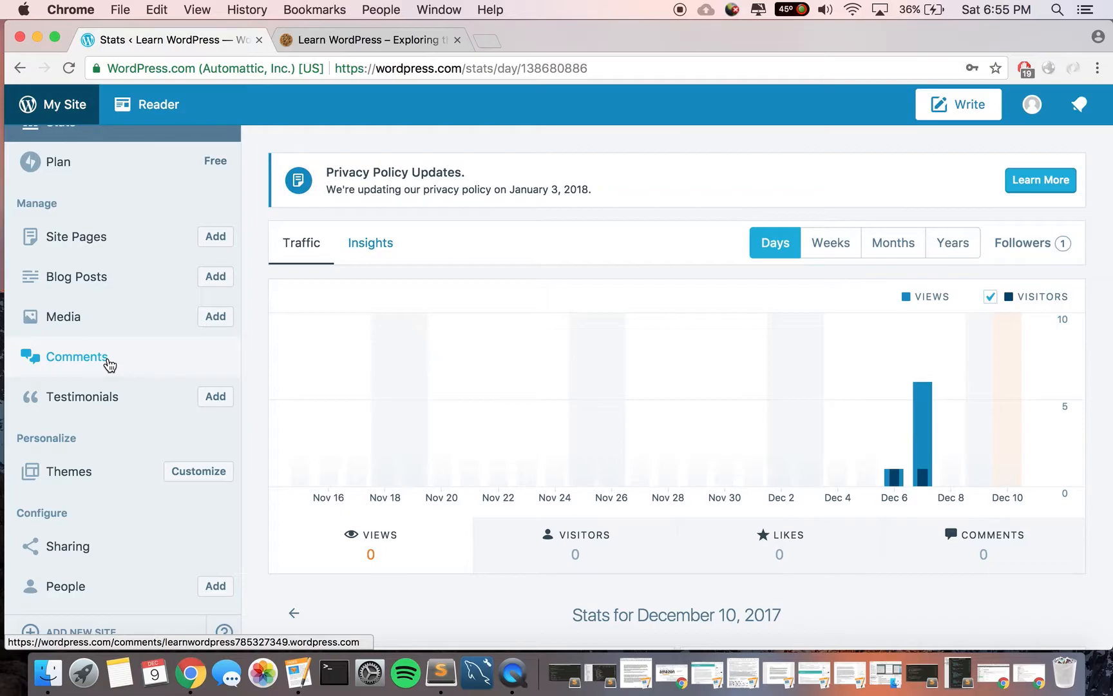
{"action": "scroll", "coordinate": [109, 364], "scroll_direction": "down", "scroll_amount": 5}
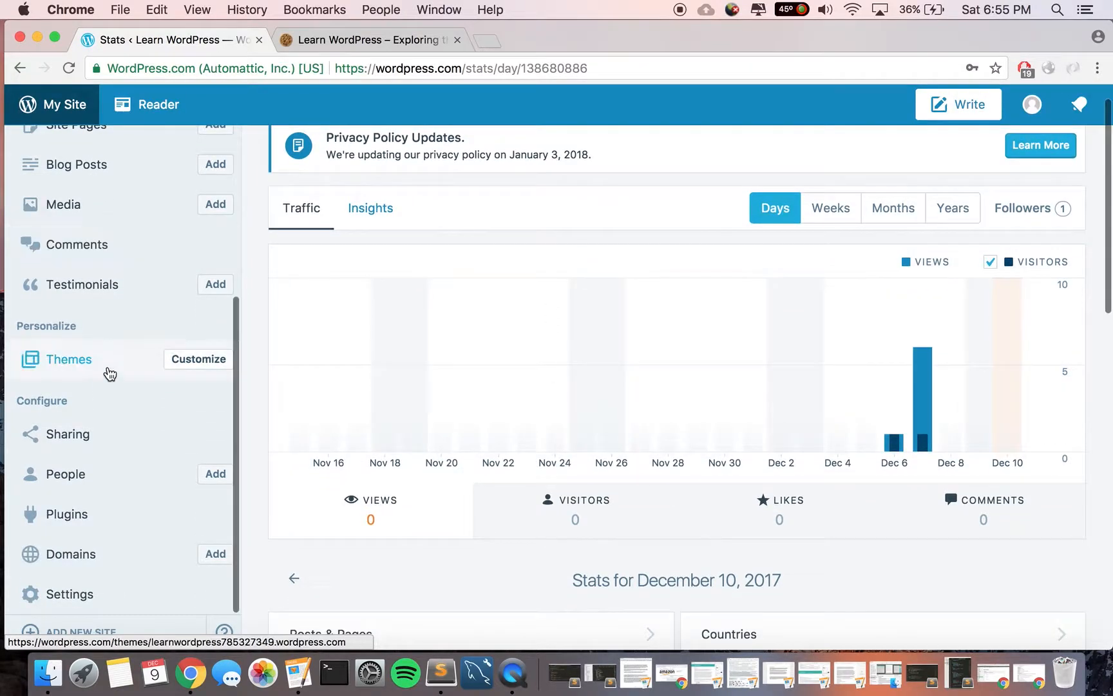
{"action": "scroll", "coordinate": [107, 387], "scroll_direction": "up", "scroll_amount": 2}
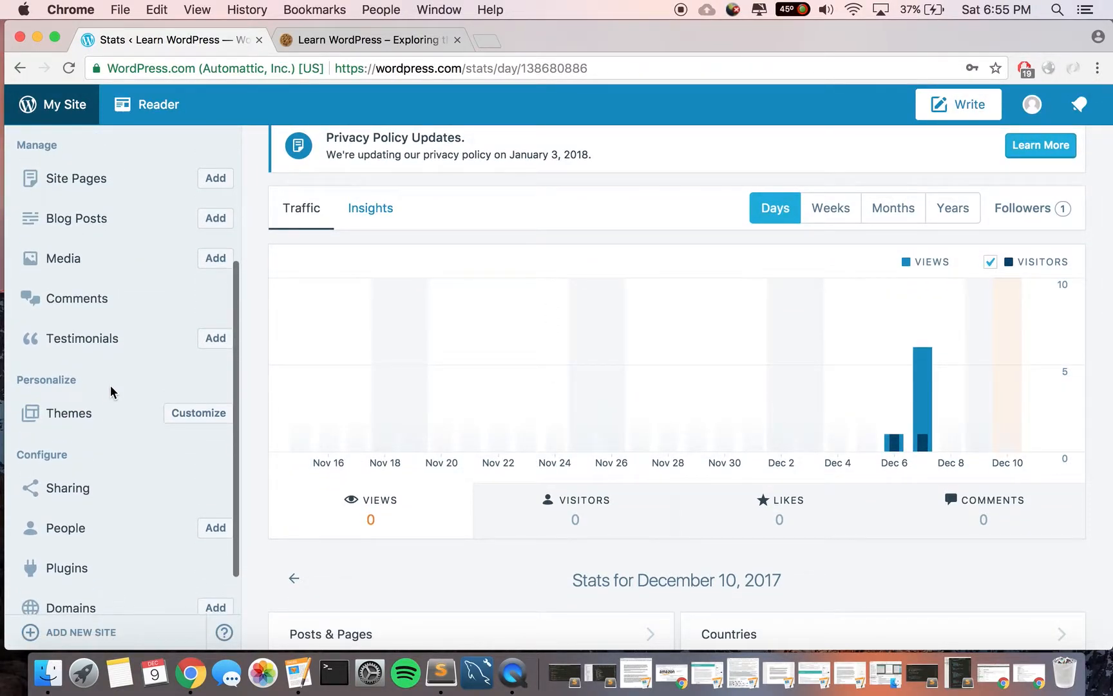
{"action": "left_click", "coordinate": [205, 416]}
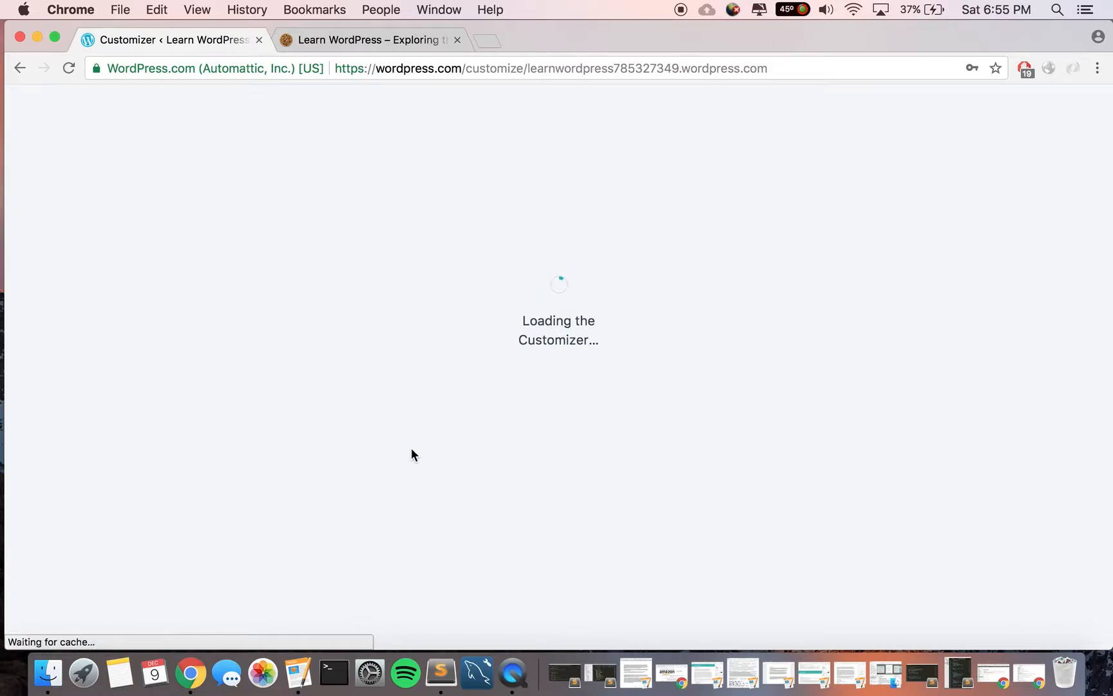
{"action": "left_click", "coordinate": [513, 671]}
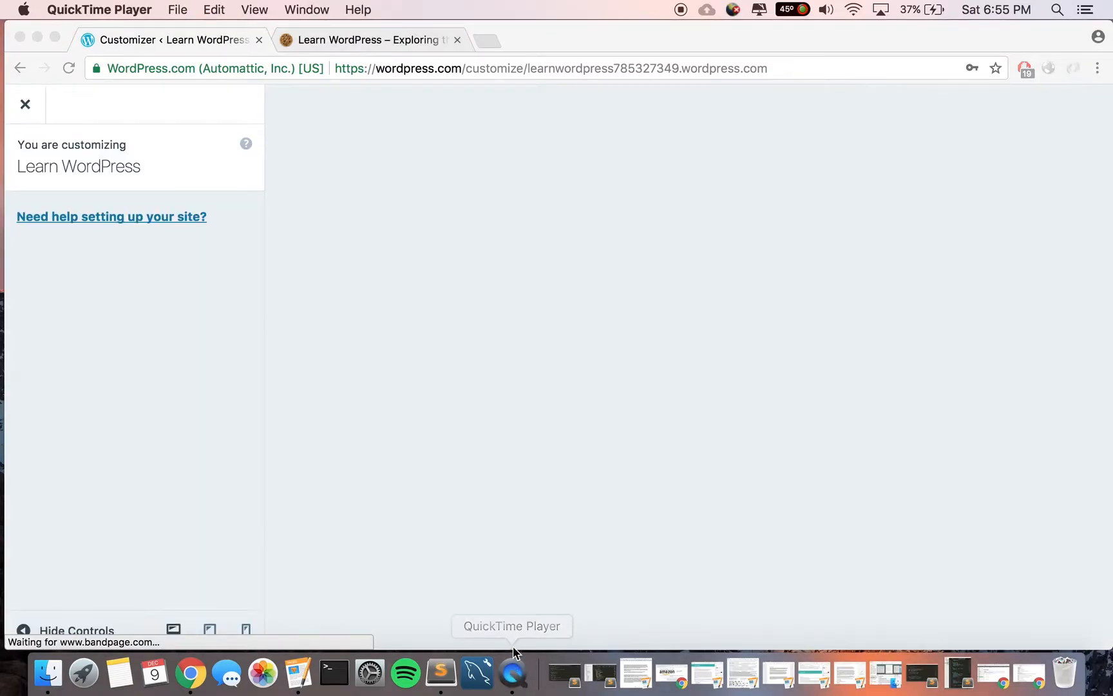